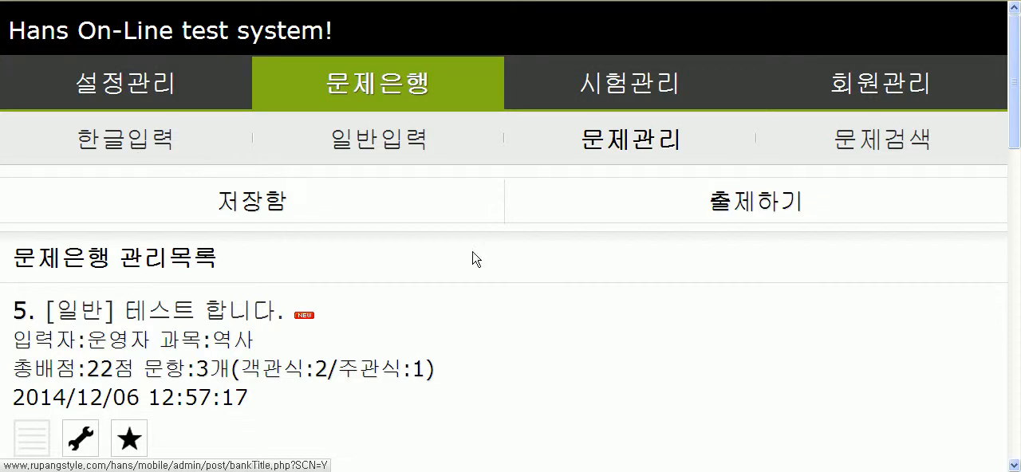
Step: Open the 2003 수능 외국어영역 듣기평가 기출문제 test and review its questions and answer choices
scroll(588, 367, "down", 12)
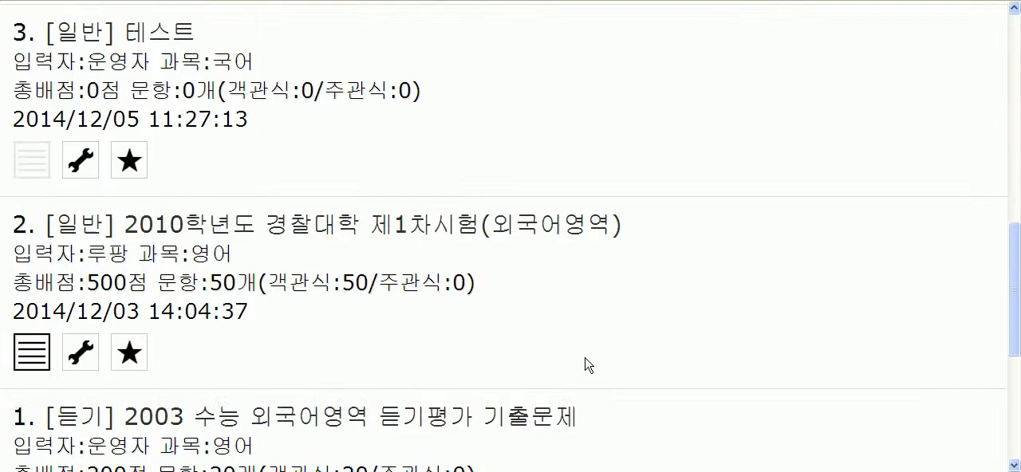
scroll(587, 359, "up", 10)
scroll(589, 363, "down", 7)
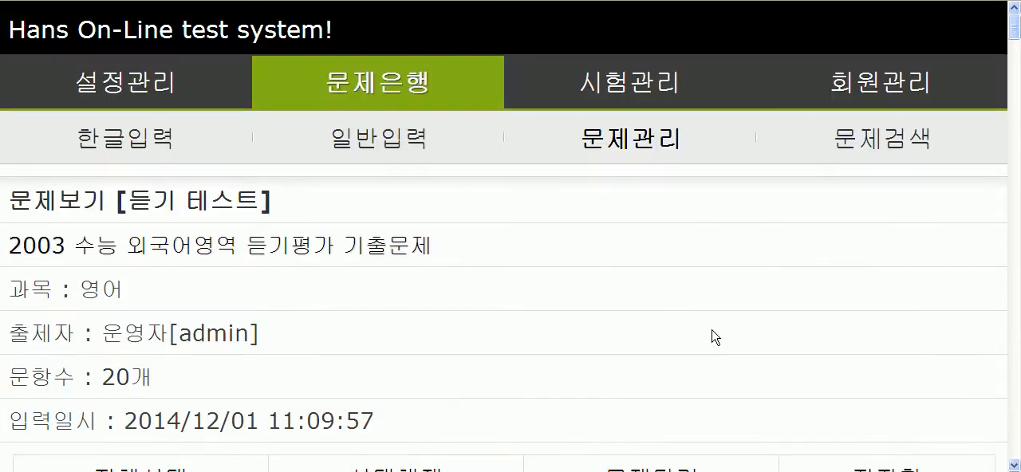
scroll(715, 336, "down", 12)
scroll(709, 336, "down", 15)
scroll(712, 338, "down", 4)
scroll(711, 336, "up", 20)
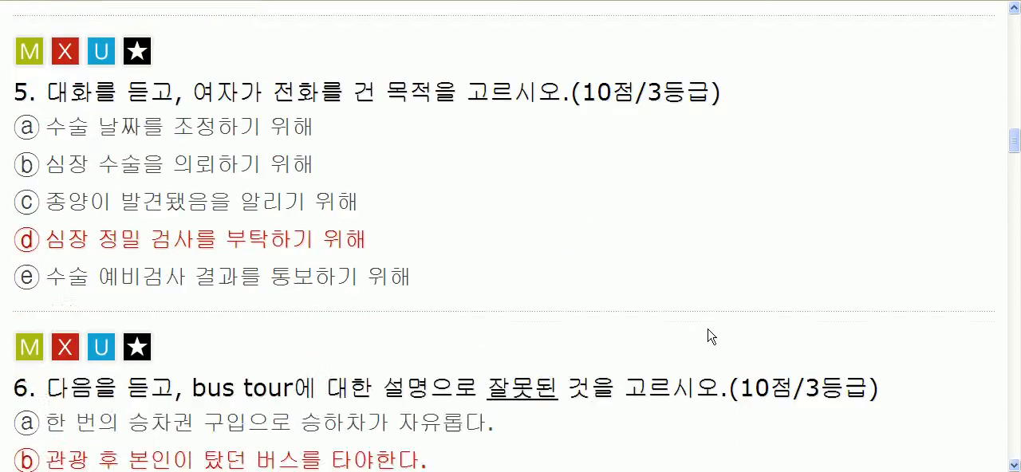
scroll(711, 336, "up", 10)
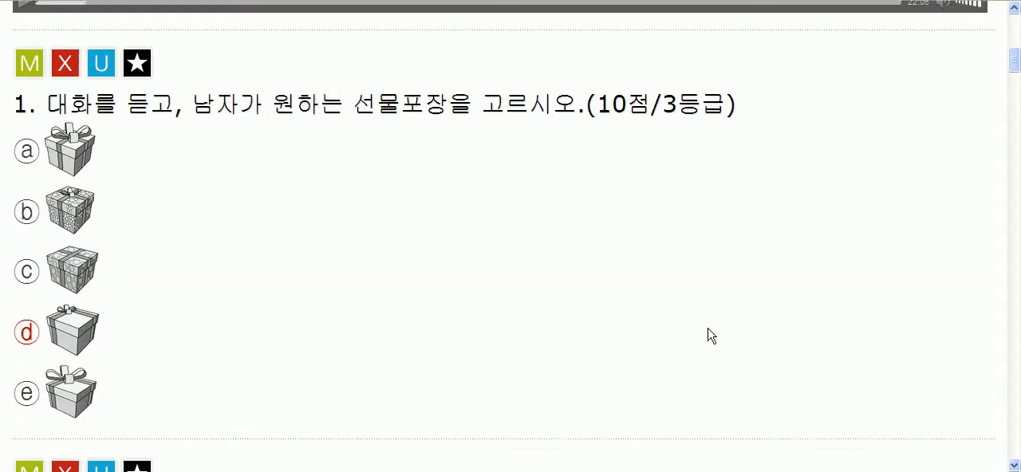
scroll(708, 335, "up", 5)
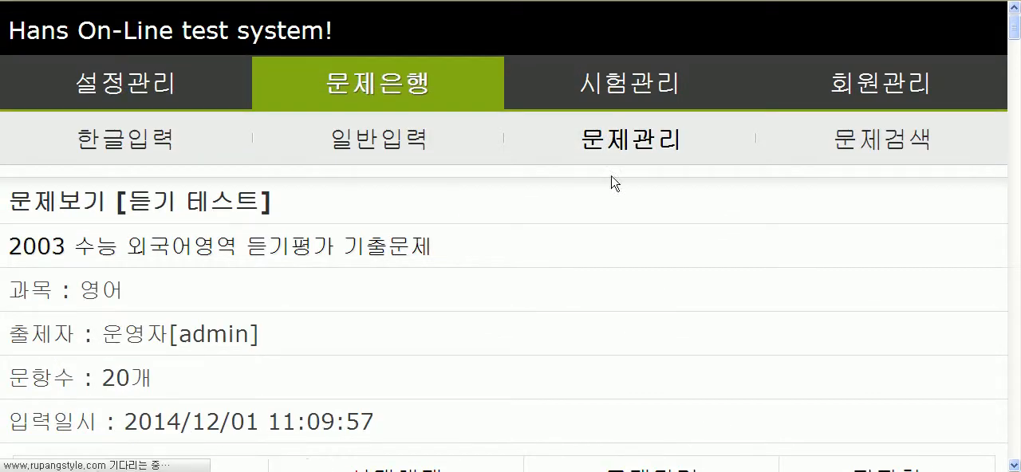
Step: Return to the question bank management list and look through its test entries
left_click(635, 145)
scroll(546, 364, "down", 4)
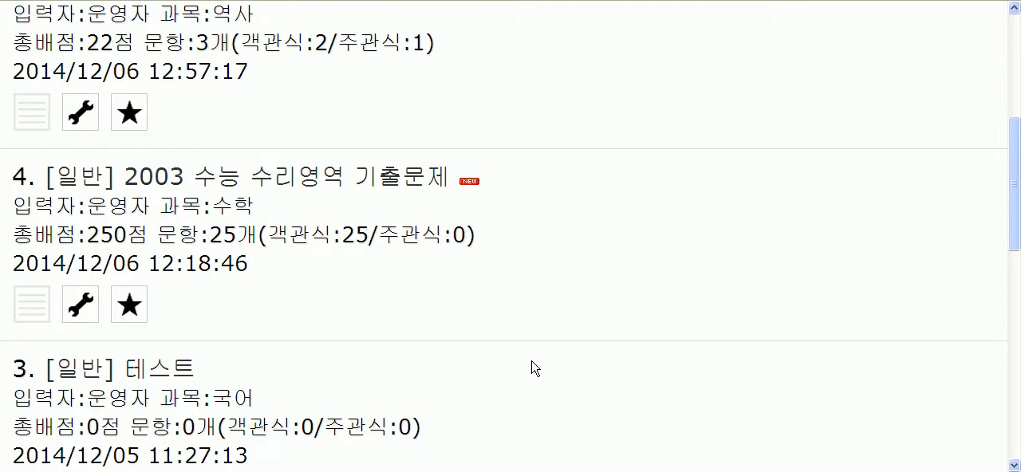
scroll(629, 377, "down", 3)
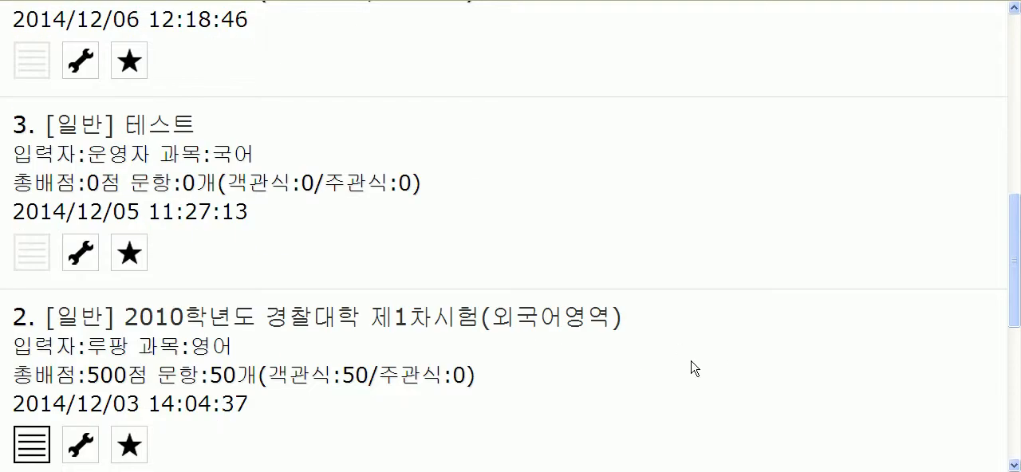
scroll(687, 368, "down", 3)
scroll(684, 367, "up", 4)
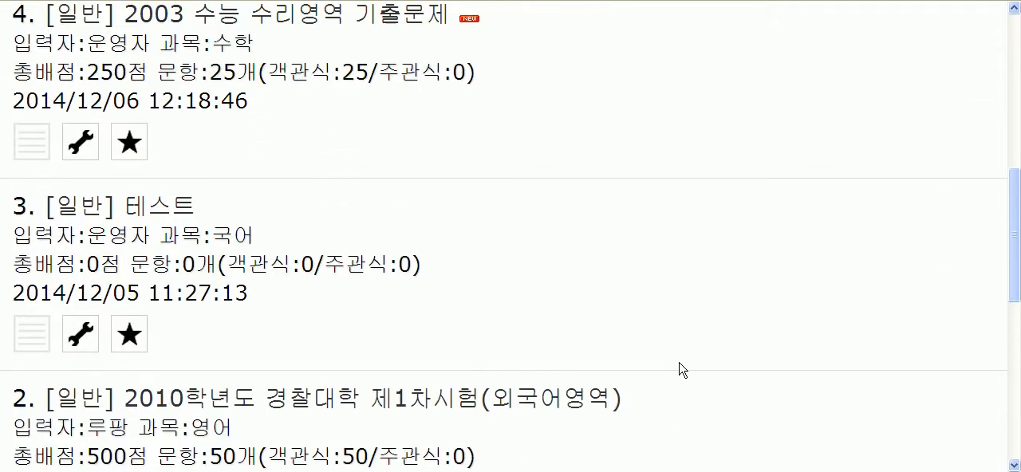
scroll(614, 379, "up", 3)
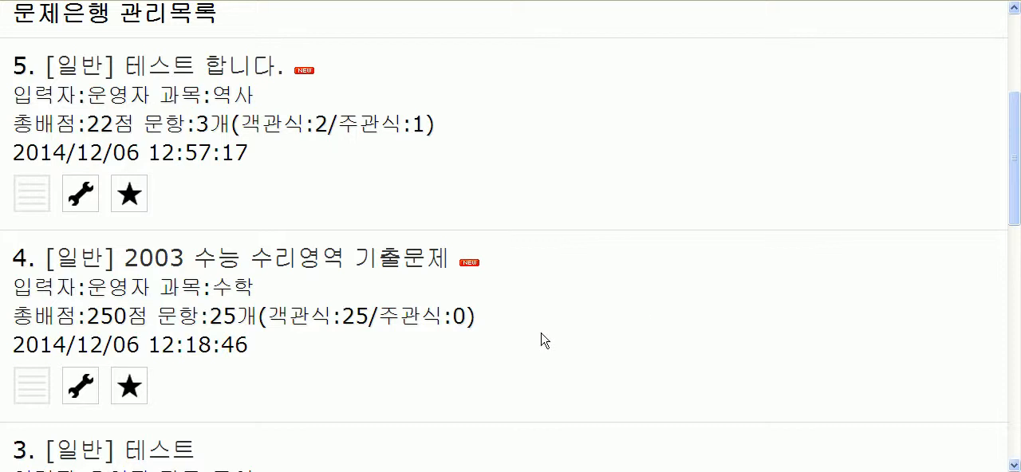
Step: Try out the selection markers of the 2003 수능 수리영역 기출문제 and 테스트 entries
scroll(439, 351, "down", 2)
left_click(139, 231)
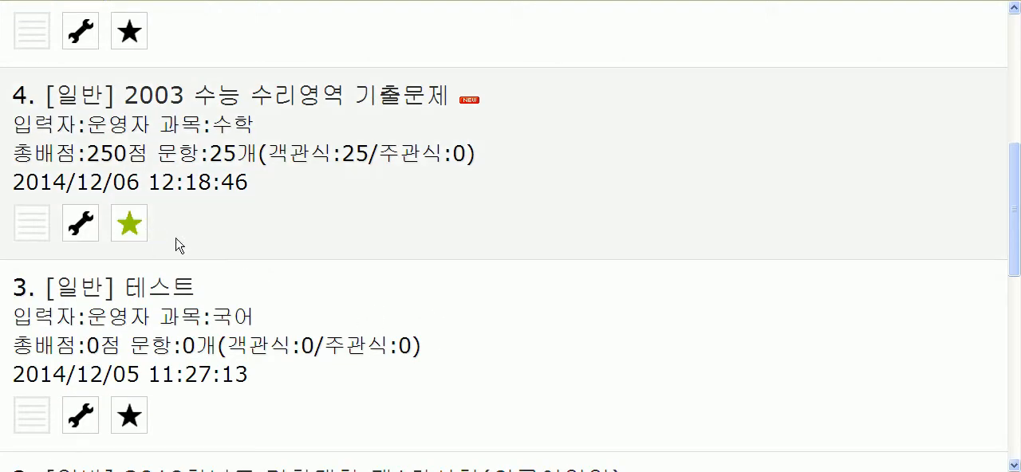
left_click(139, 414)
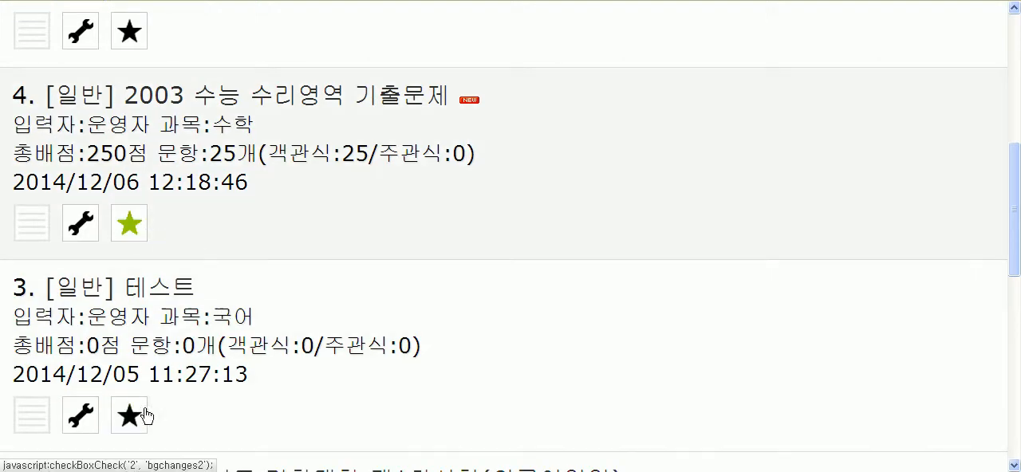
scroll(290, 312, "up", 4)
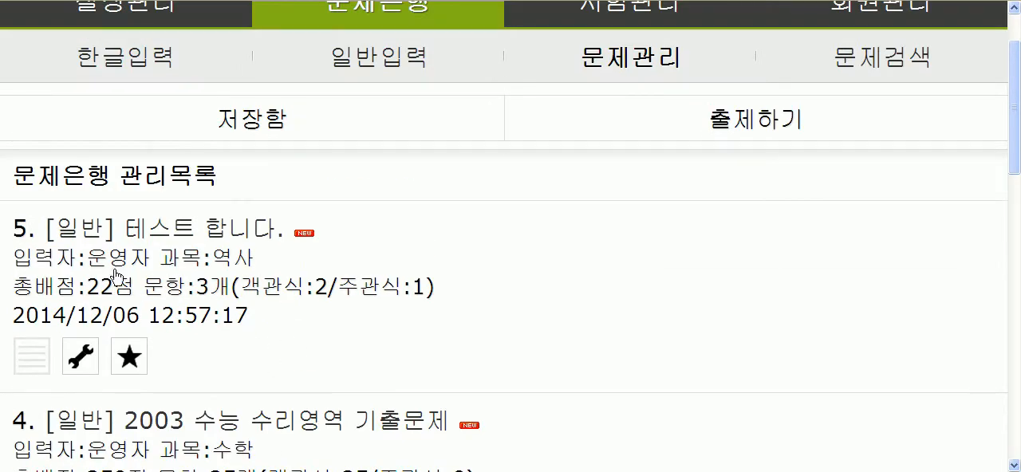
scroll(171, 311, "down", 1)
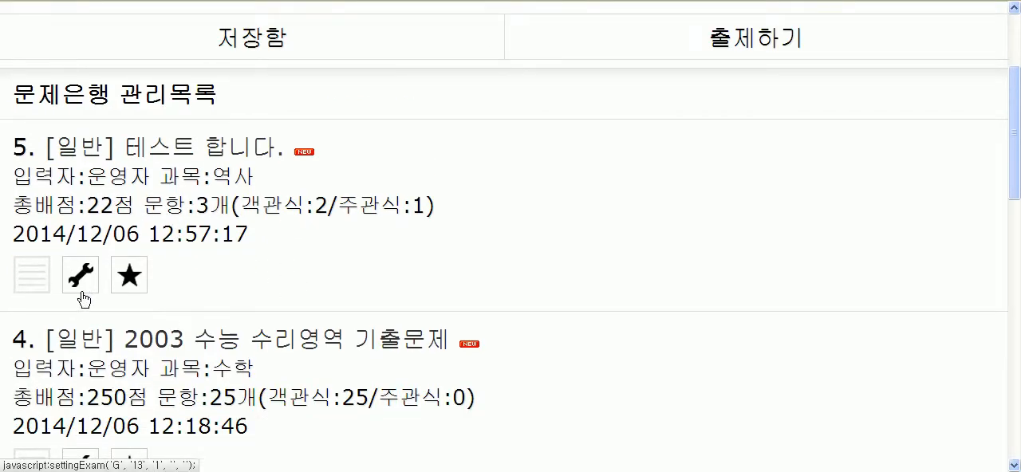
Step: Select the 2003 수능 외국어영역 듣기평가 기출문제 entry and clear its selection again
scroll(232, 301, "down", 1)
scroll(144, 258, "down", 2)
scroll(228, 319, "down", 7)
scroll(234, 326, "down", 1)
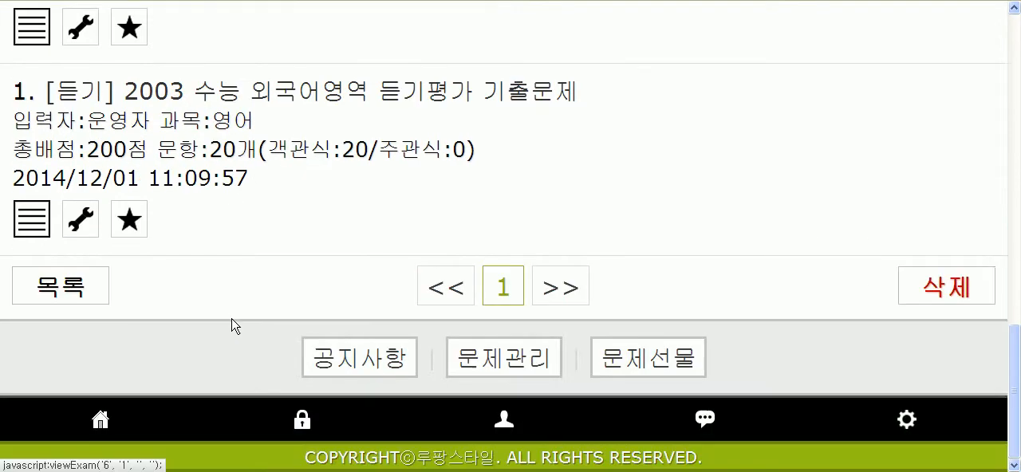
left_click(131, 229)
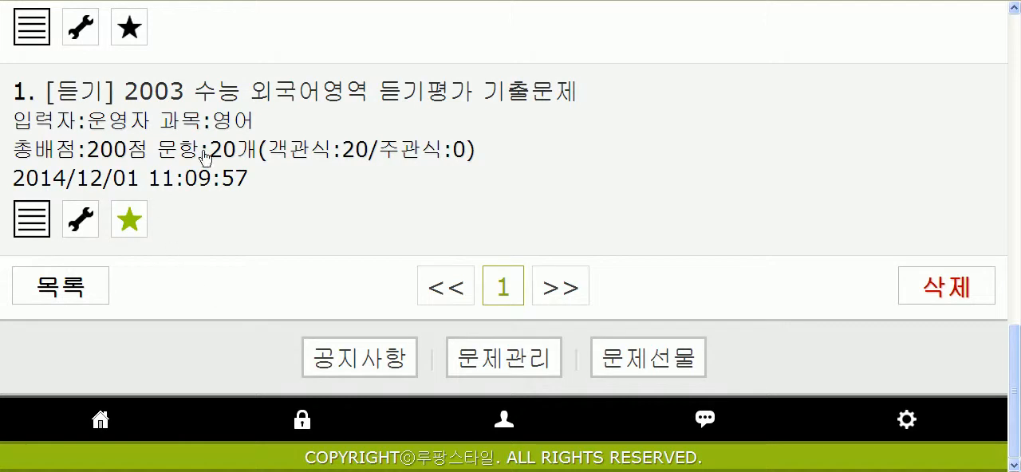
left_click(134, 221)
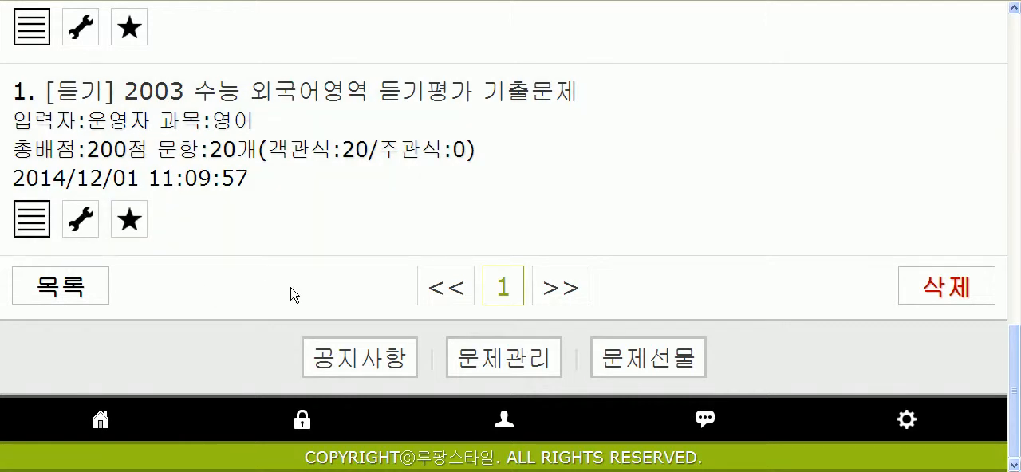
Step: Select the 테스트 entry for 국어 and the 2003 수능 수리영역 기출문제 entry in the question bank list
scroll(295, 292, "up", 3)
scroll(332, 280, "up", 1)
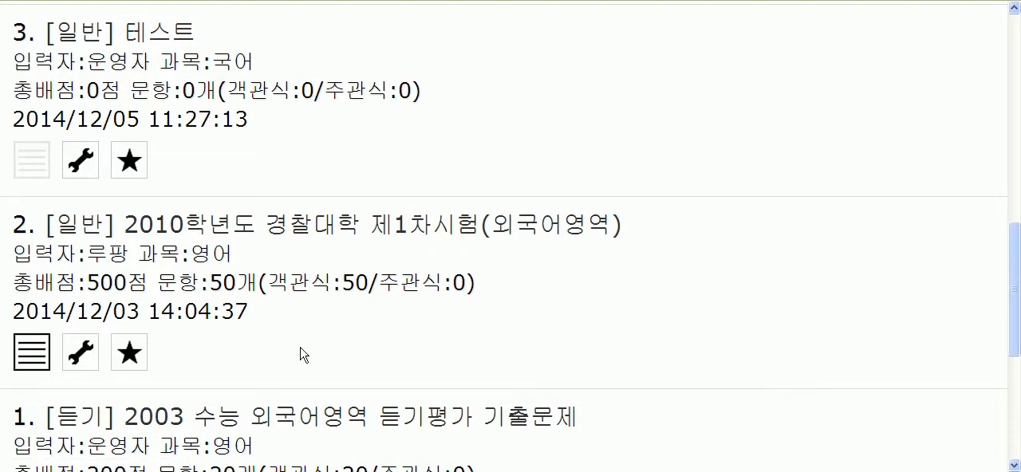
scroll(303, 355, "up", 3)
left_click(144, 404)
scroll(335, 351, "up", 4)
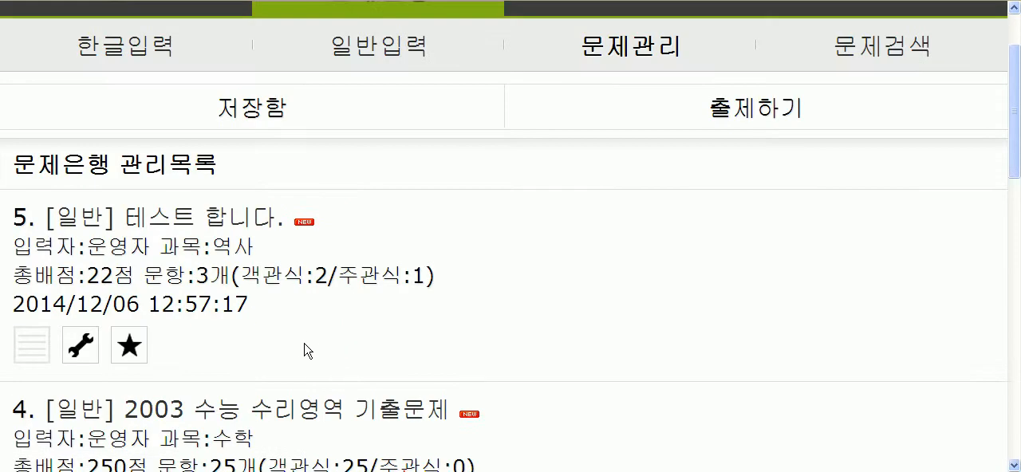
scroll(303, 349, "down", 3)
left_click(130, 297)
scroll(383, 299, "down", 3)
scroll(341, 210, "up", 1)
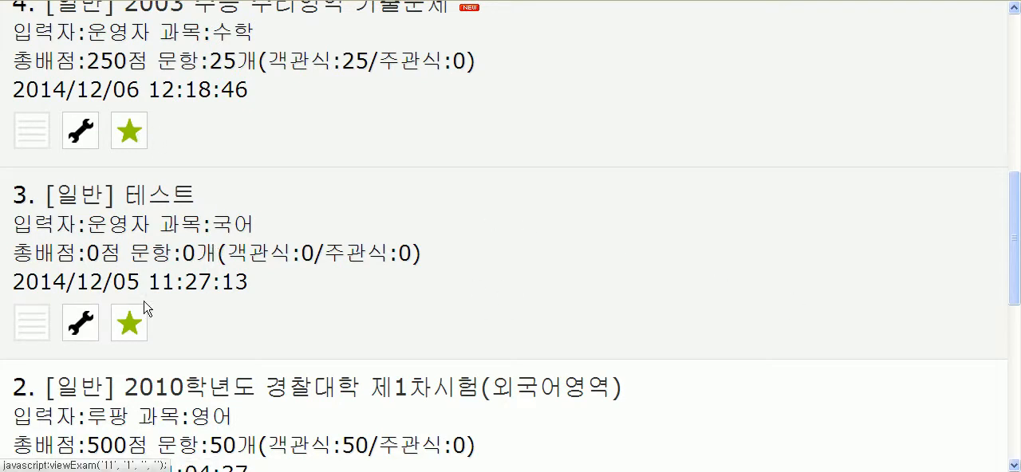
scroll(211, 295, "up", 3)
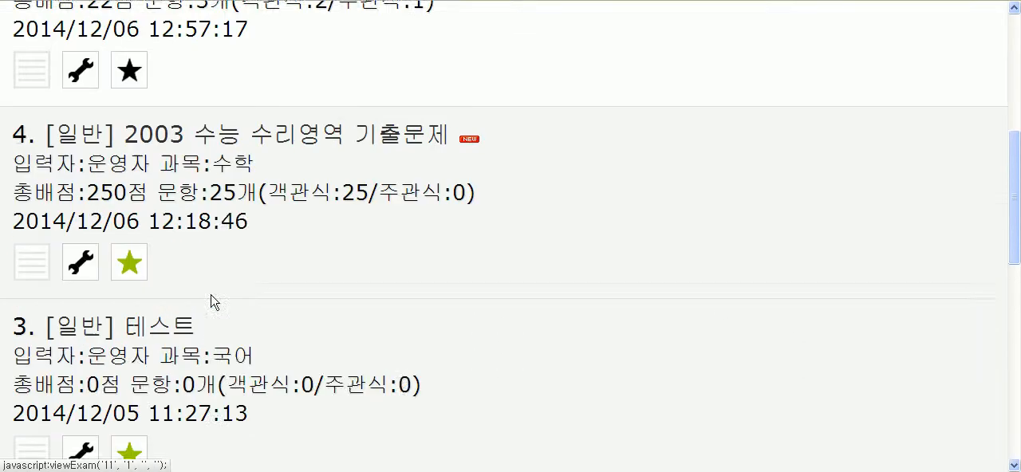
left_click(134, 195)
Step: Delete the two selected question bank entries and confirm the permanent deletion
scroll(283, 373, "down", 3)
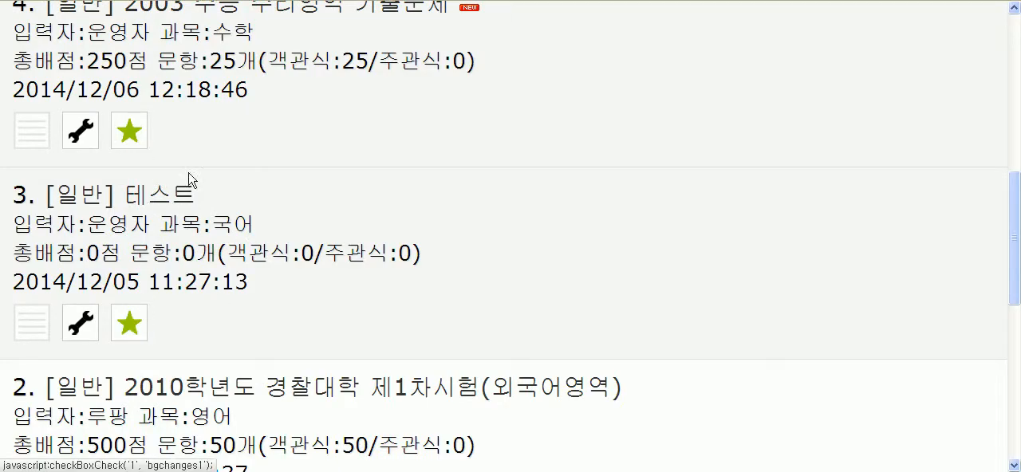
scroll(734, 301, "down", 4)
scroll(888, 319, "down", 1)
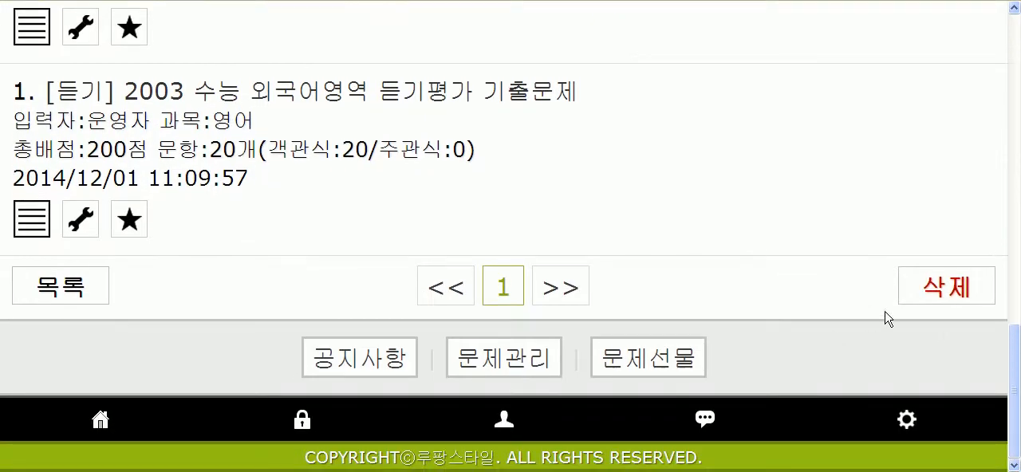
left_click(951, 295)
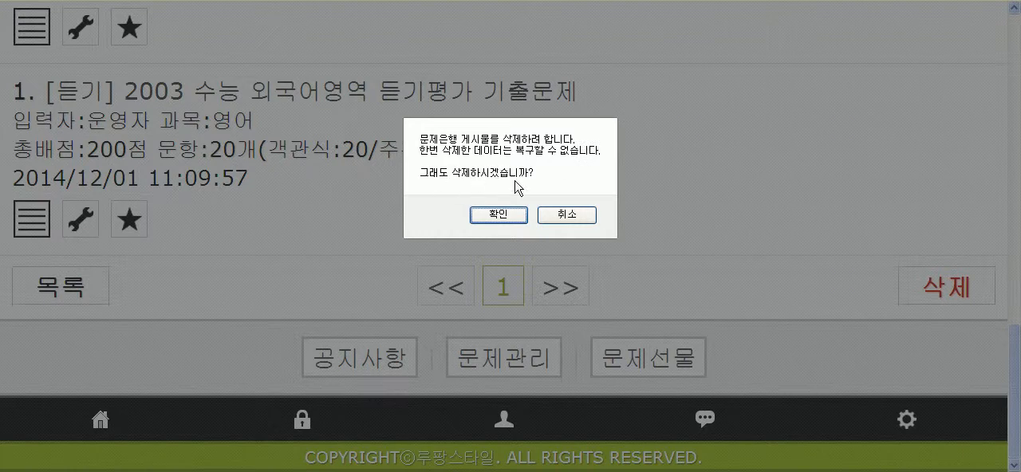
left_click(499, 216)
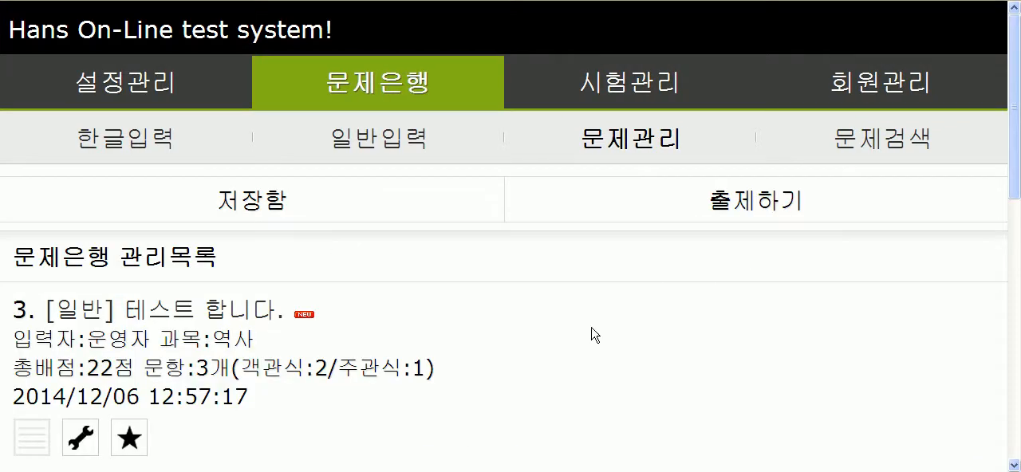
Step: Examine the remaining question bank entries, comparing the usage status icons of the three tests
scroll(527, 355, "down", 9)
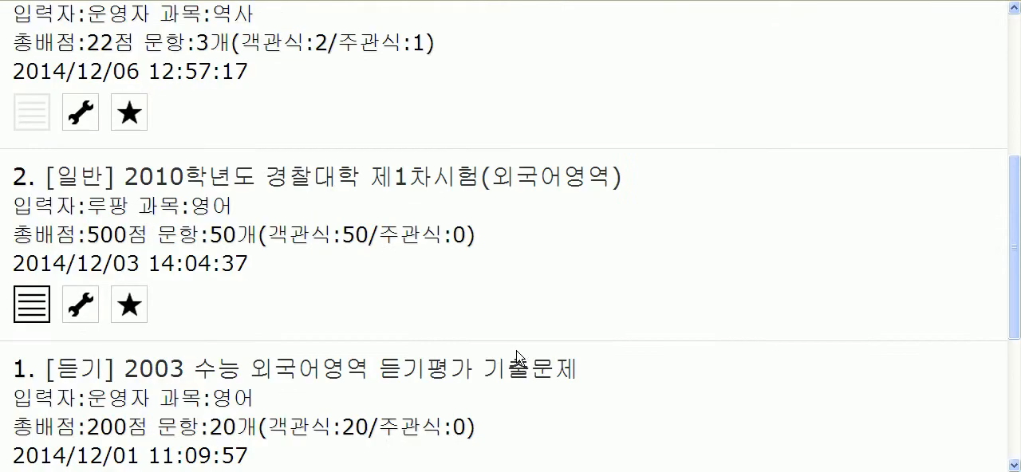
scroll(489, 359, "up", 10)
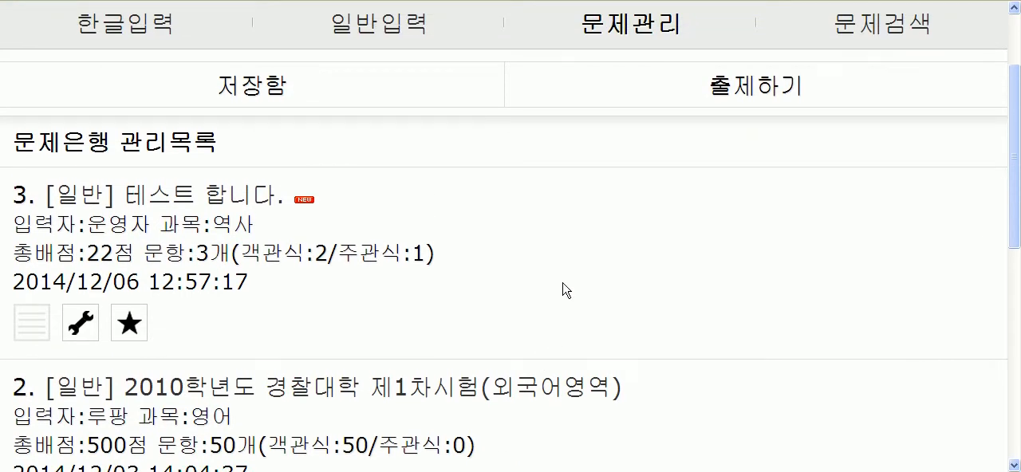
scroll(544, 304, "down", 3)
scroll(543, 305, "up", 4)
scroll(290, 353, "down", 2)
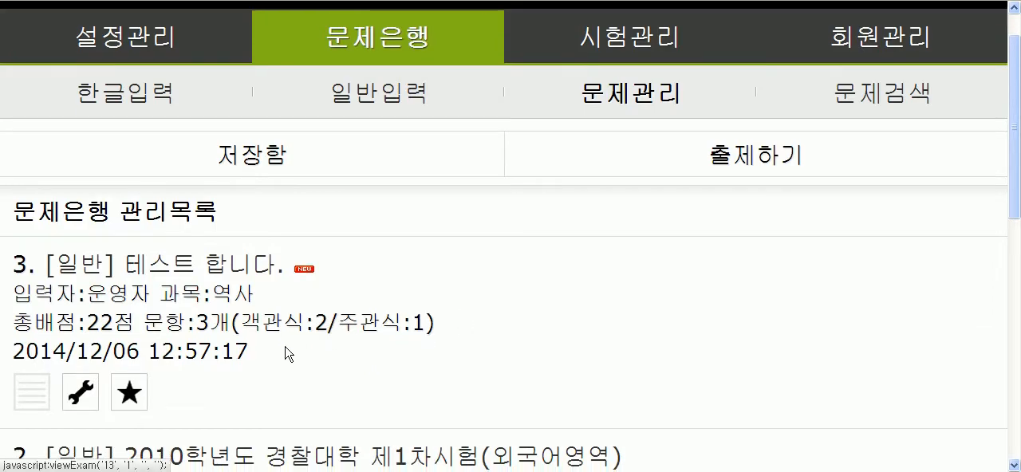
scroll(199, 344, "down", 2)
scroll(199, 345, "down", 3)
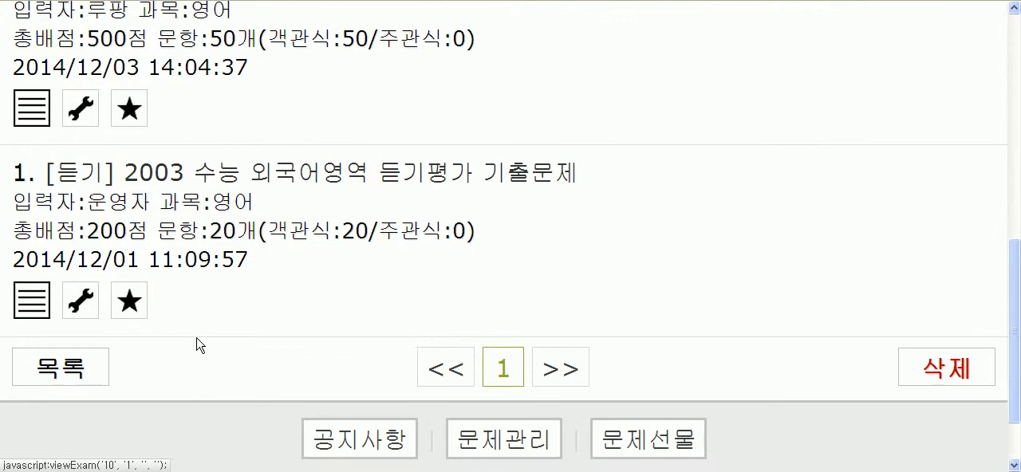
scroll(190, 309, "up", 5)
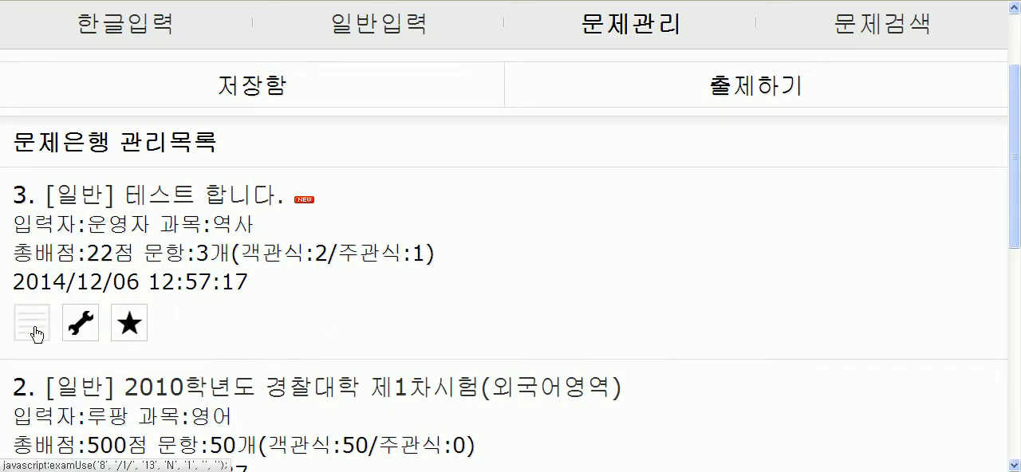
scroll(33, 333, "down", 3)
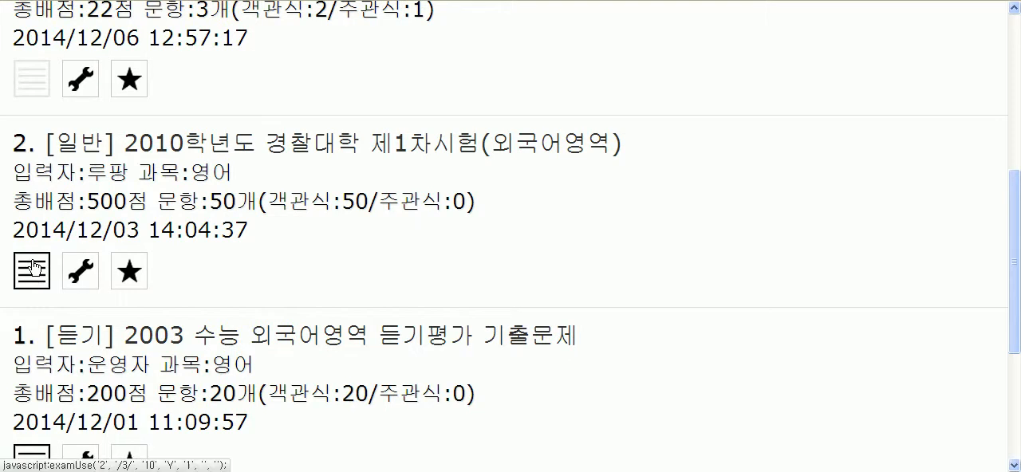
scroll(28, 300, "up", 2)
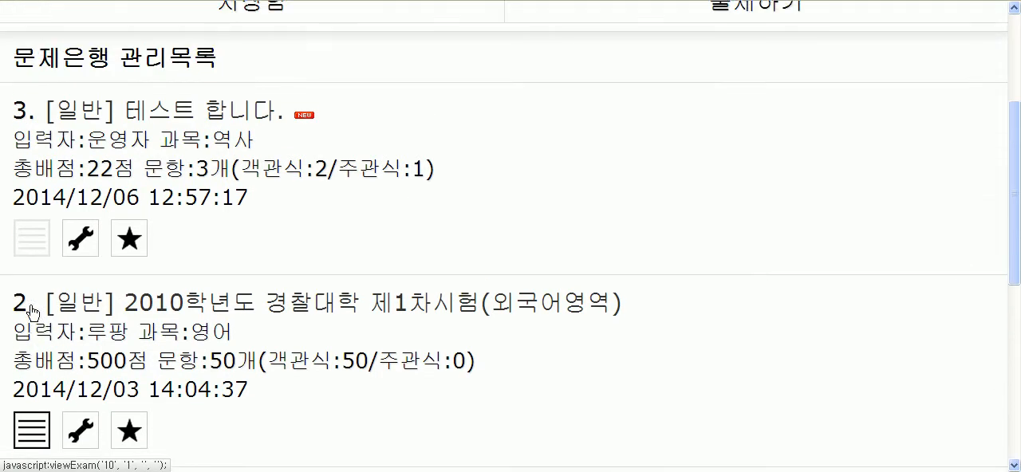
left_click_drag(28, 115, 10, 120)
left_click(5, 241)
left_click_drag(32, 313, 11, 306)
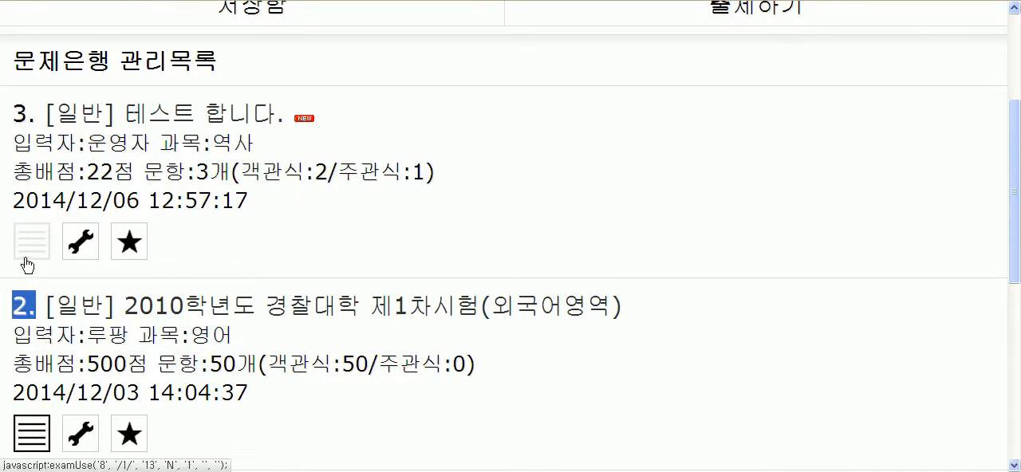
left_click(206, 261)
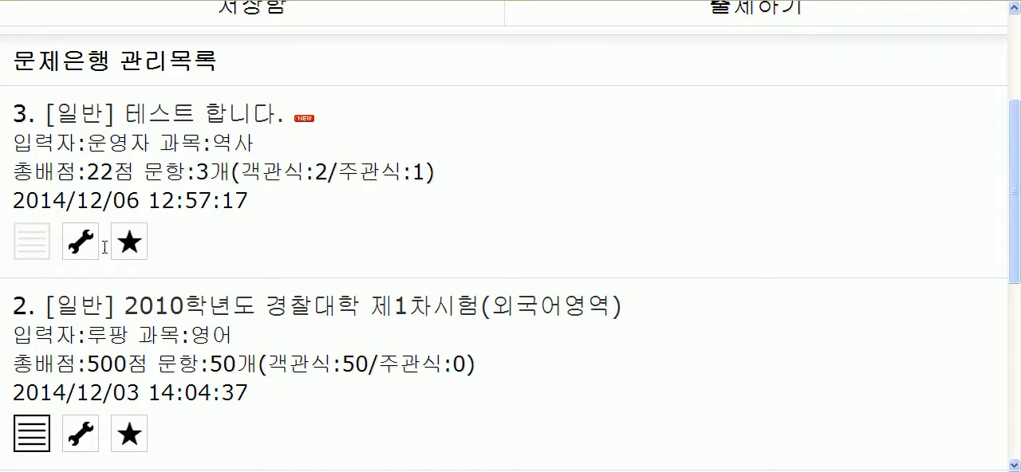
Step: Switch the usage status of the 테스트 합니다. test on and back off
left_click(44, 252)
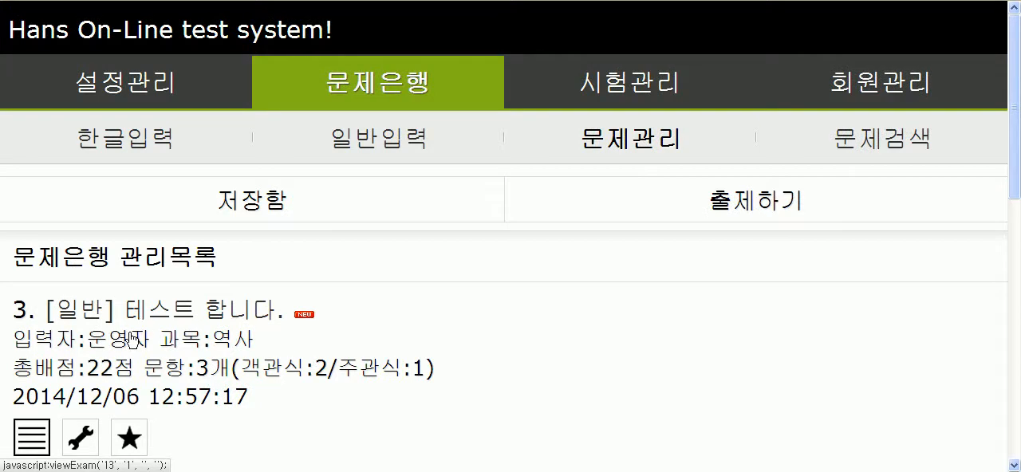
scroll(128, 339, "down", 2)
left_click(36, 281)
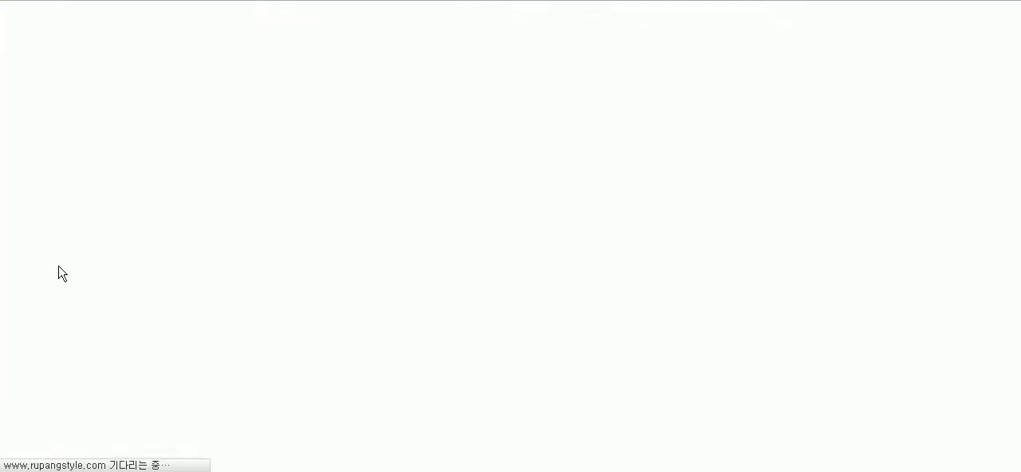
Step: Switch the 테스트 합니다. test to in use once more and return it to unused in the question bank list
scroll(185, 315, "down", 3)
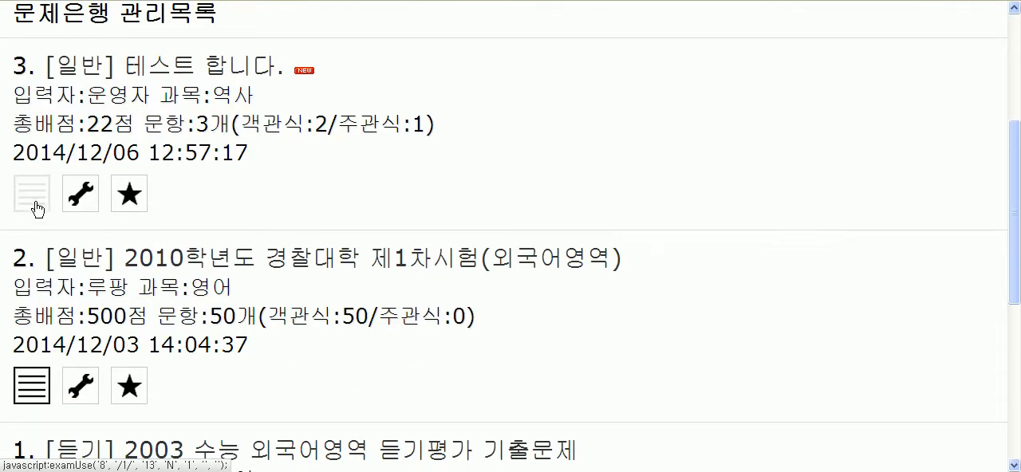
left_click(36, 198)
scroll(175, 325, "down", 2)
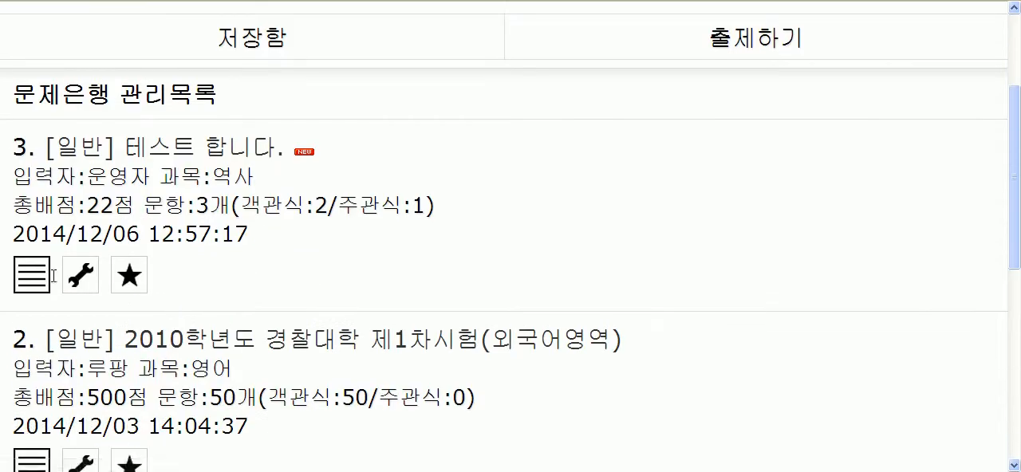
scroll(205, 324, "down", 2)
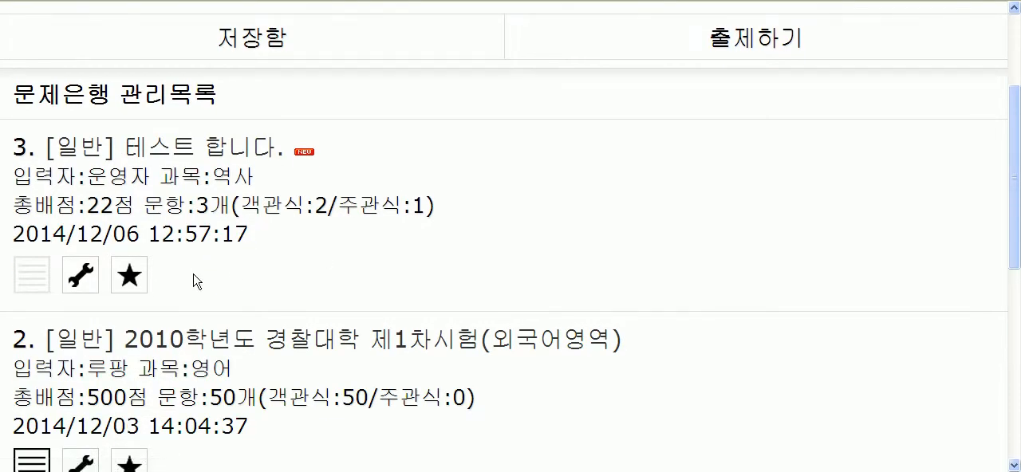
scroll(102, 252, "down", 1)
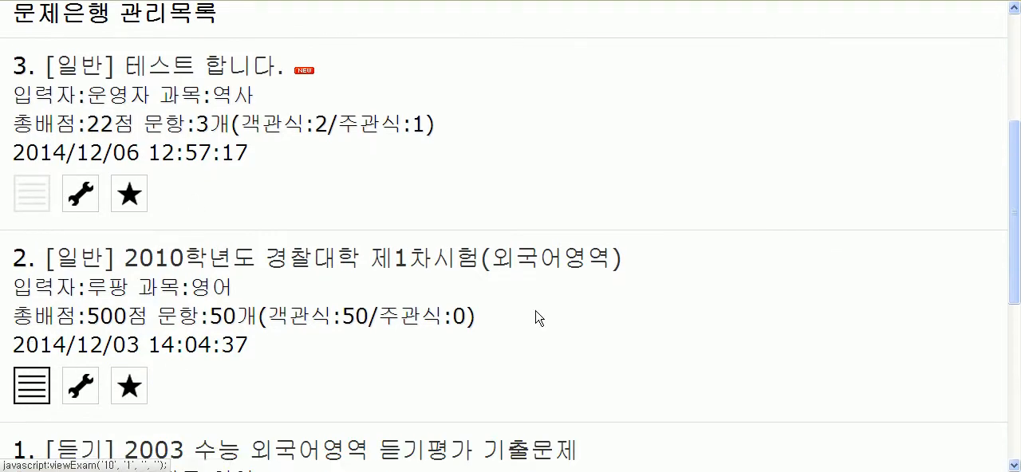
scroll(447, 319, "up", 1)
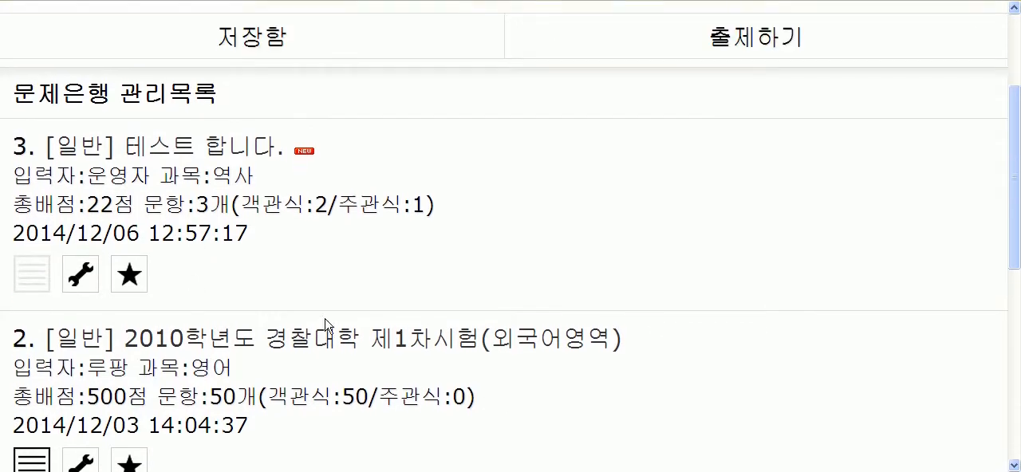
Step: View the contents of the 테스트 합니다. test down to its first question and return to the 문제관리 list
left_click(47, 289)
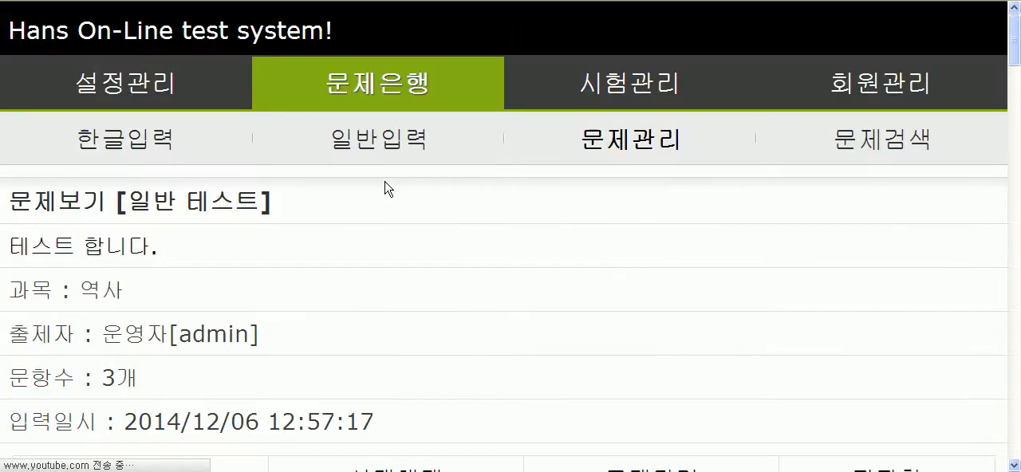
scroll(822, 315, "down", 4)
scroll(846, 321, "down", 2)
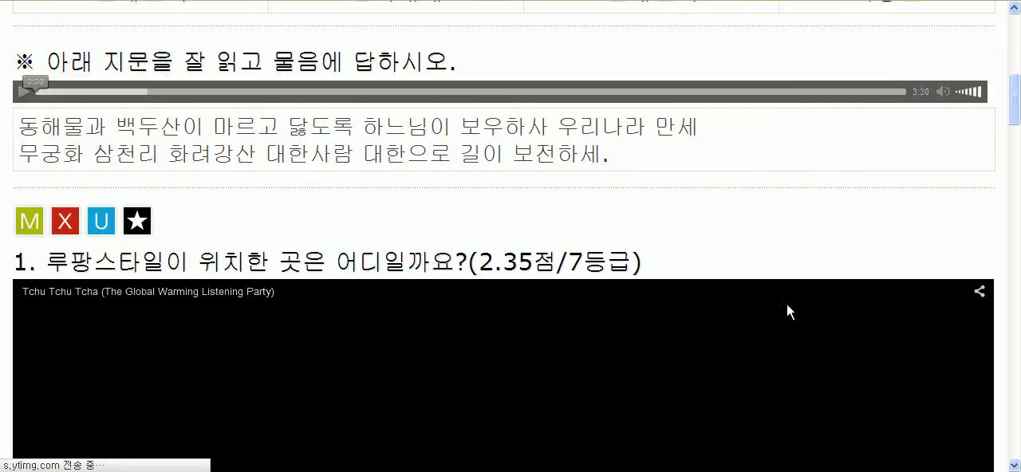
scroll(785, 306, "up", 6)
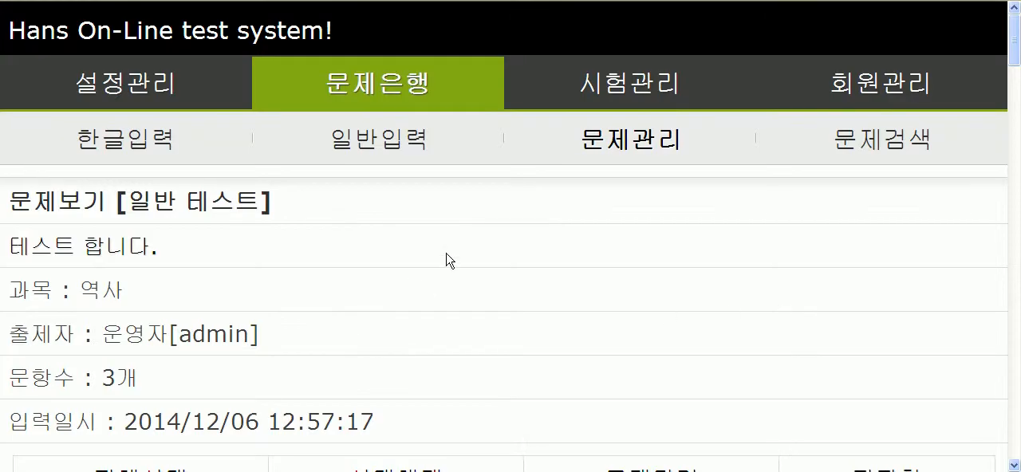
left_click(629, 141)
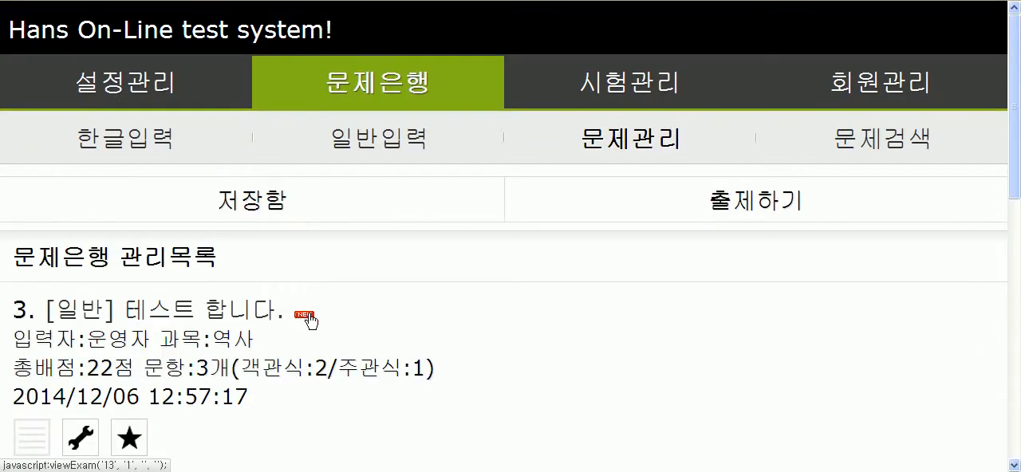
Step: Open the question search page and set the question level filter to 7등급
scroll(243, 343, "down", 2)
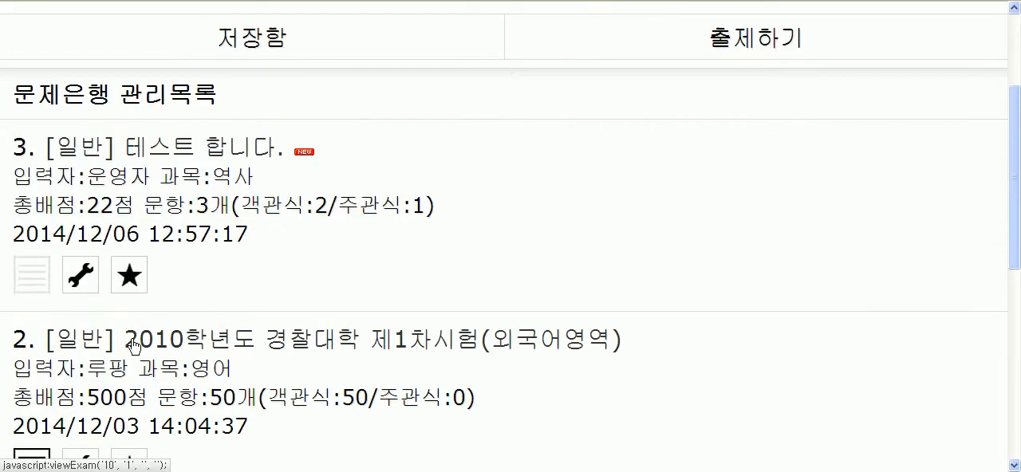
scroll(707, 279, "up", 2)
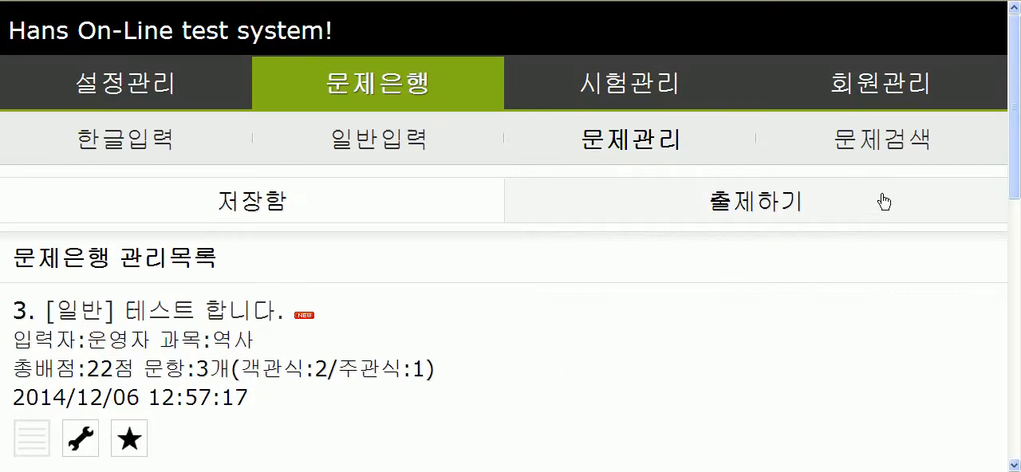
left_click(881, 144)
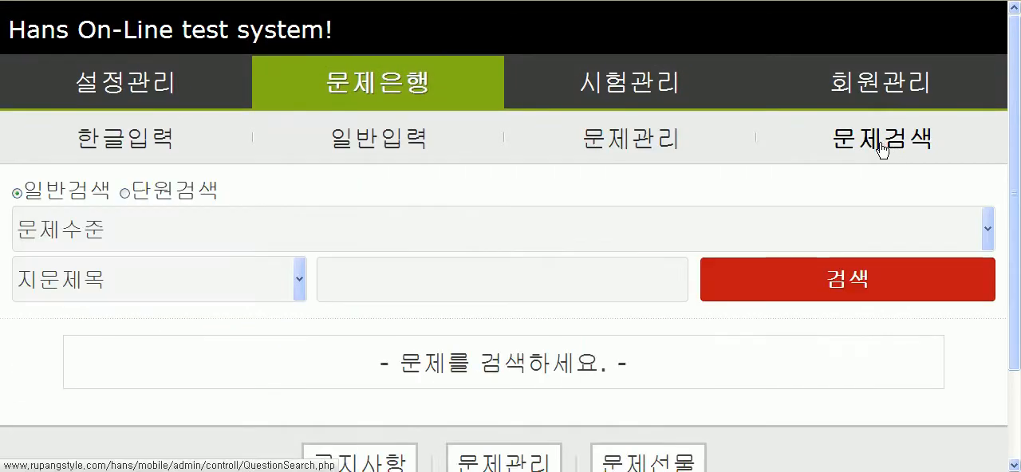
left_click(226, 233)
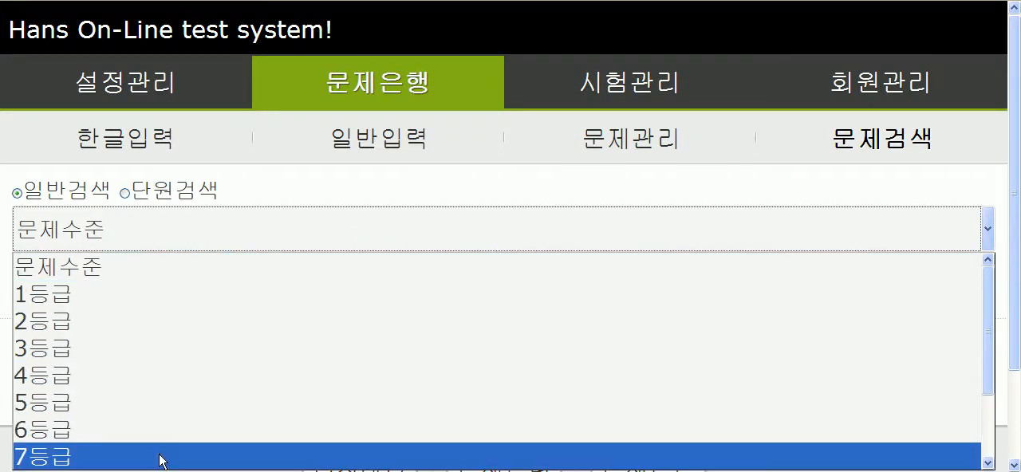
left_click(162, 457)
left_click(311, 326)
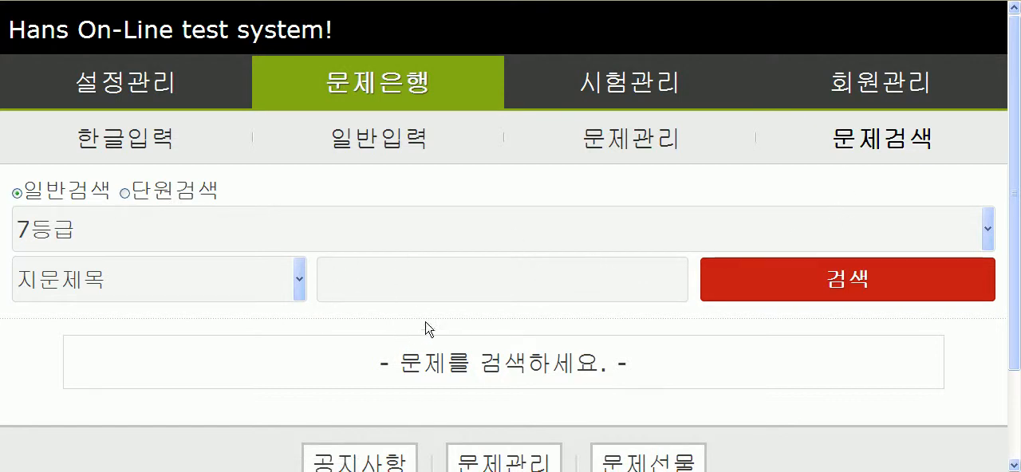
Step: Return to the question management list and compare the usage status icon of the 테스트 합니다. test with the other tests
left_click(639, 156)
scroll(303, 312, "down", 2)
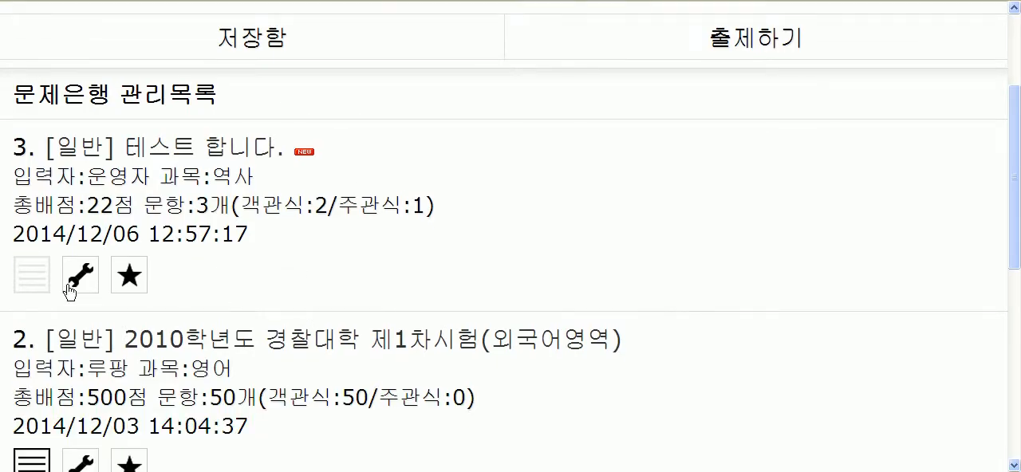
left_click_drag(54, 283, 22, 292)
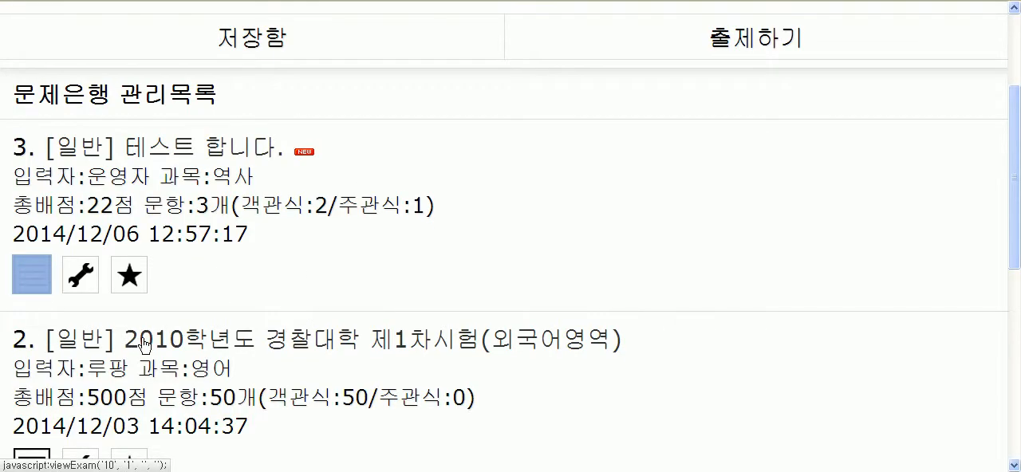
left_click(404, 278)
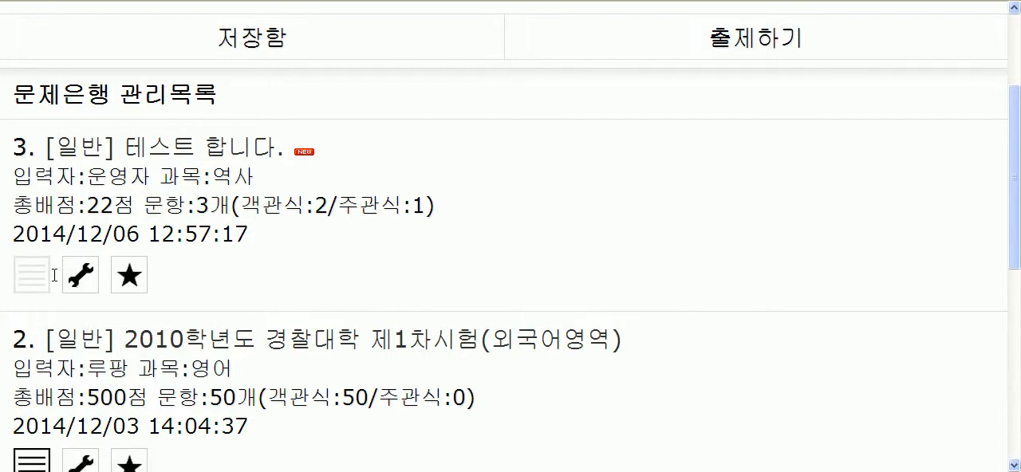
left_click_drag(56, 276, 19, 280)
left_click(286, 272)
scroll(385, 284, "down", 3)
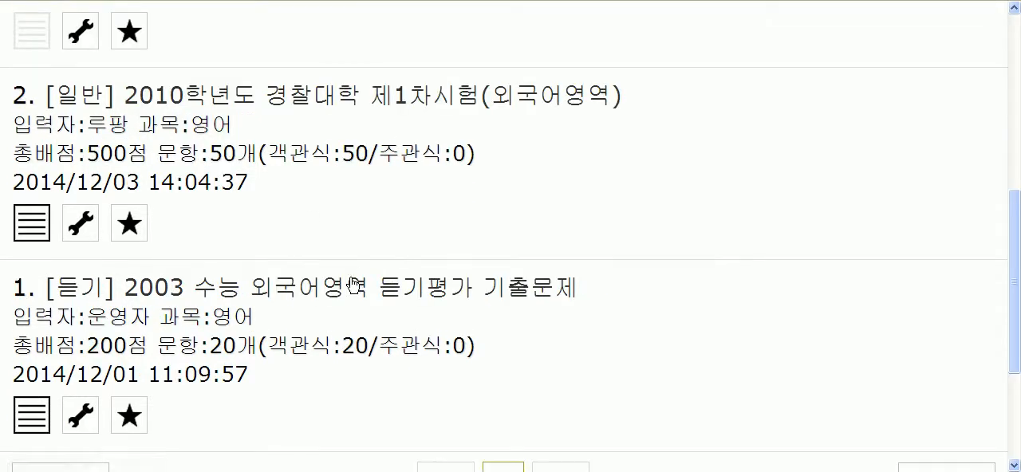
scroll(354, 285, "up", 3)
scroll(263, 289, "down", 1)
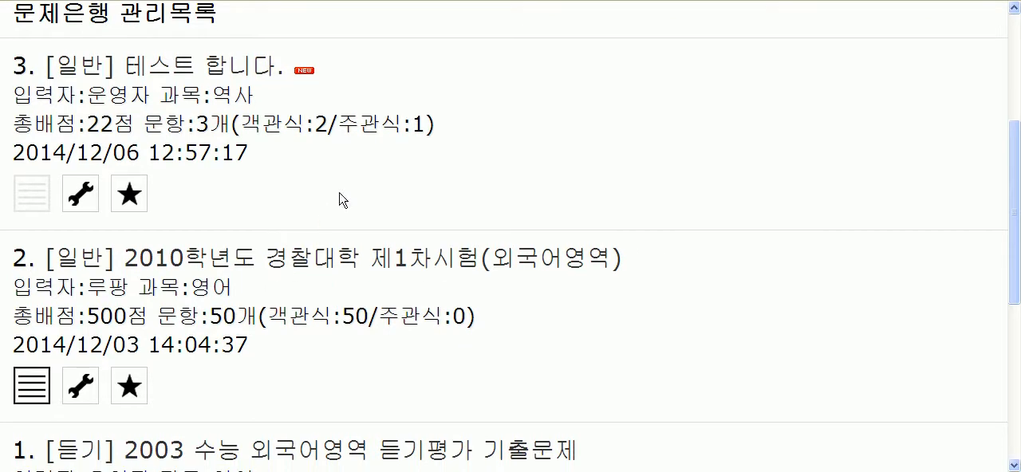
Step: Open the 테스트 합니다. test and examine the passage text beginning with 동해물과 백두산이
left_click(147, 102)
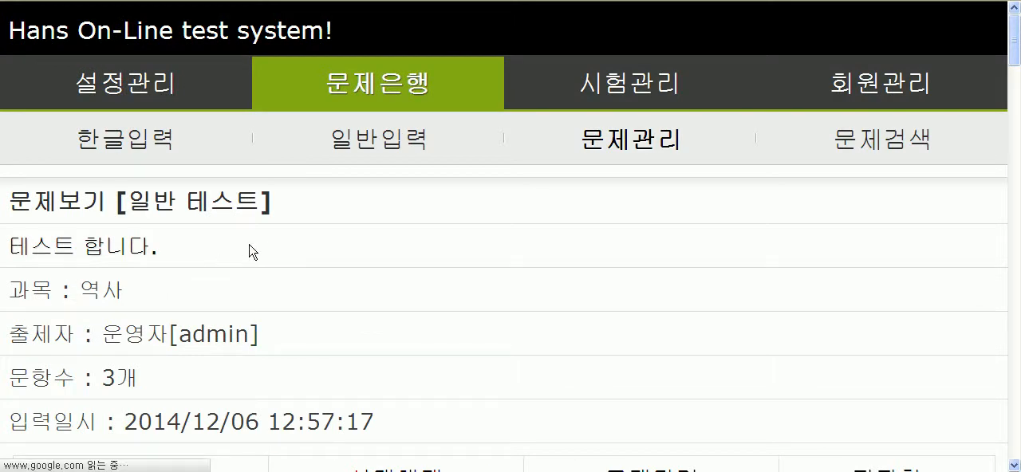
scroll(430, 194, "down", 3)
scroll(76, 250, "down", 3)
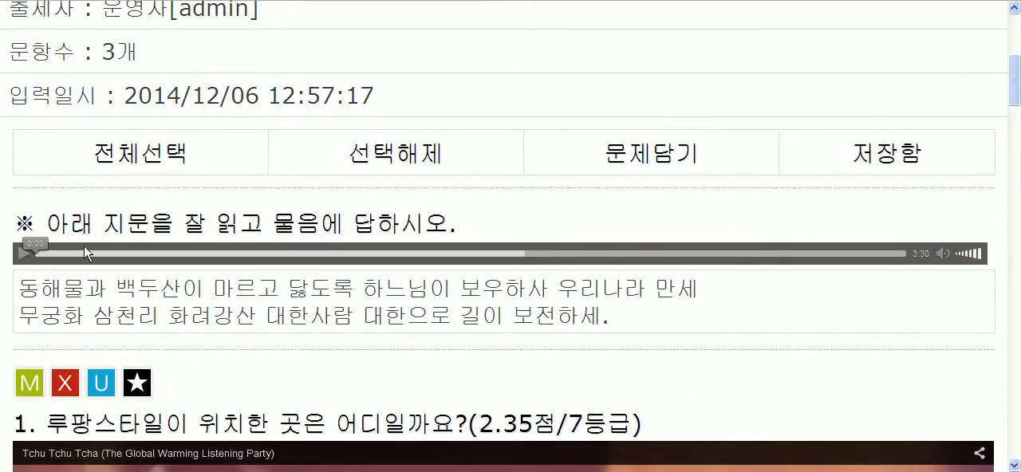
left_click_drag(31, 288, 375, 319)
left_click(99, 302)
left_click_drag(28, 292, 235, 321)
left_click(267, 321)
scroll(265, 318, "up", 1)
scroll(266, 317, "up", 4)
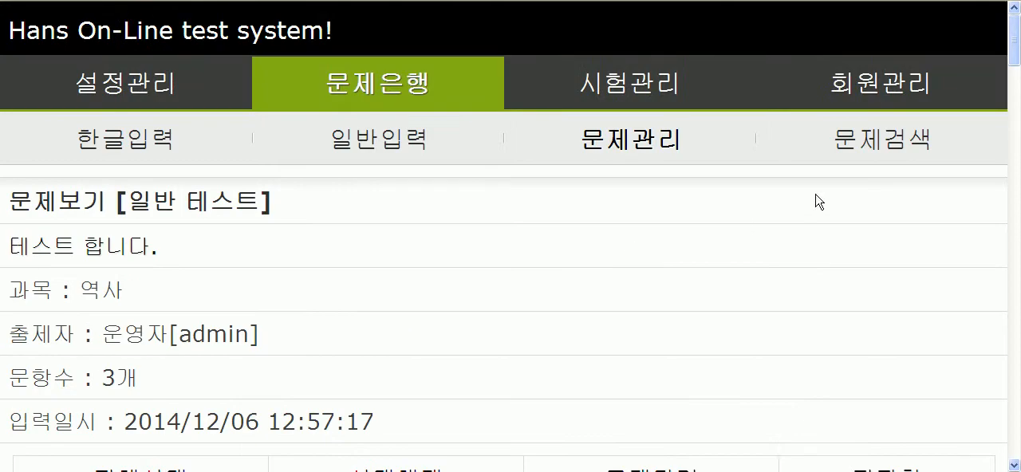
Step: Search the question bank by 지문내용 for 동해물과 and check the search result
left_click(878, 155)
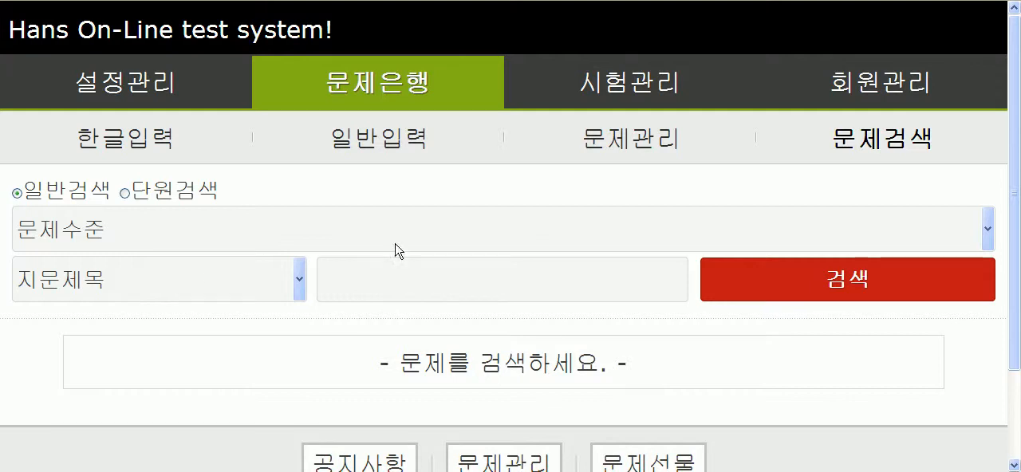
left_click(214, 271)
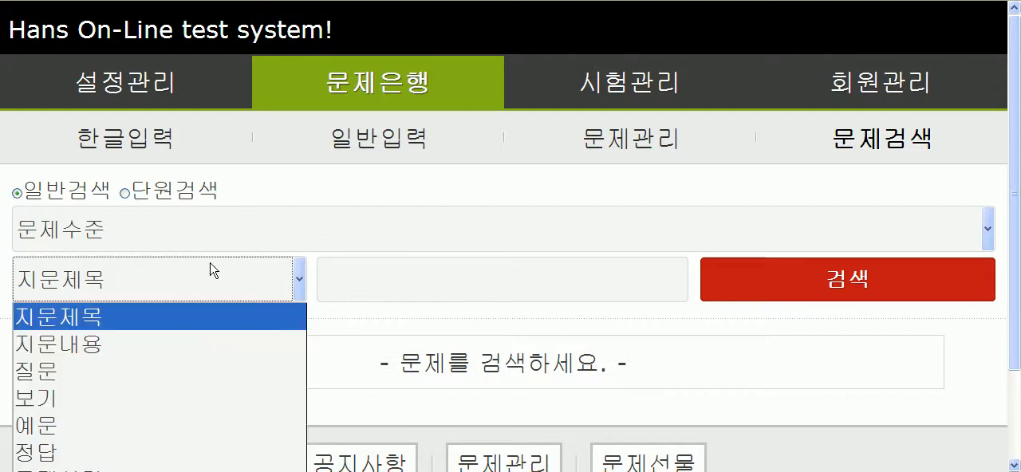
left_click(112, 344)
left_click(388, 285)
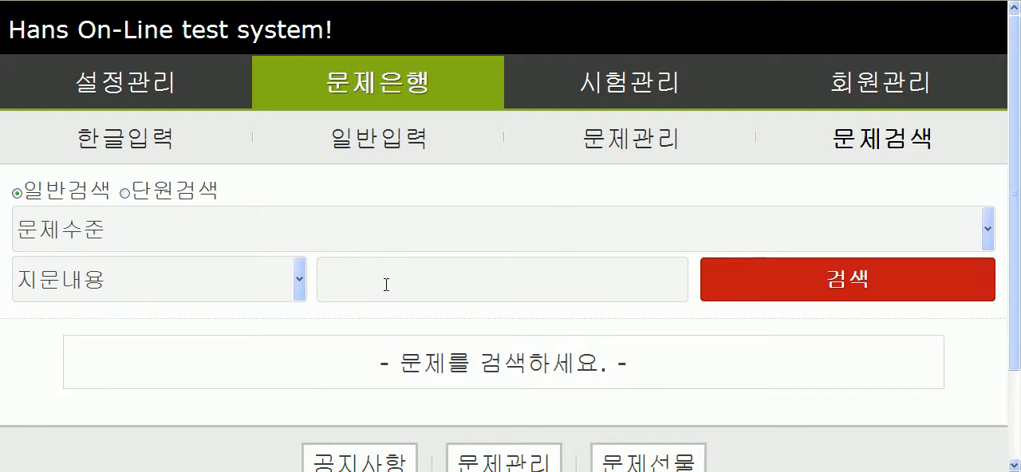
type("ㄷ")
type("해물과")
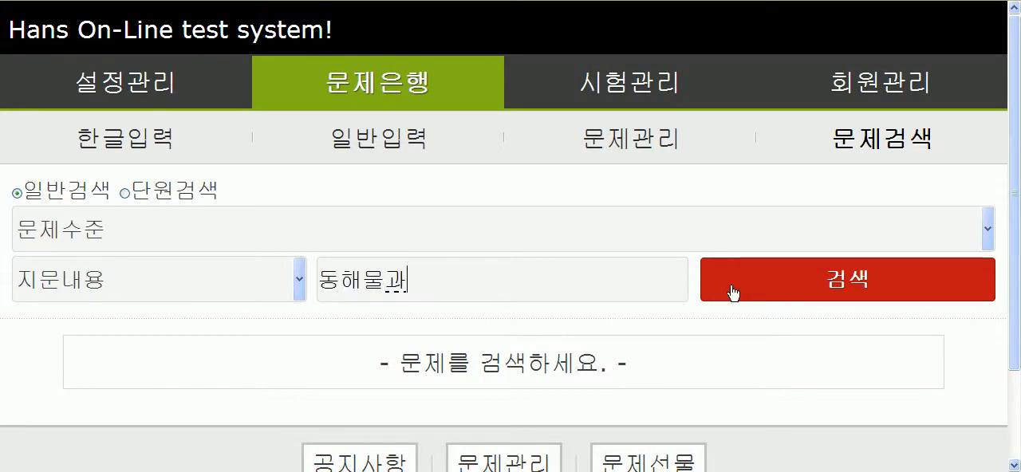
left_click(840, 284)
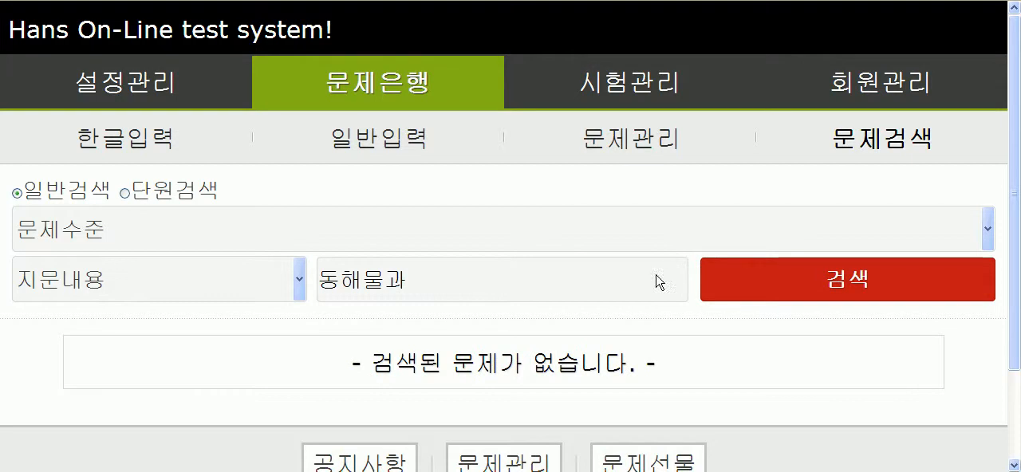
left_click_drag(373, 365, 629, 366)
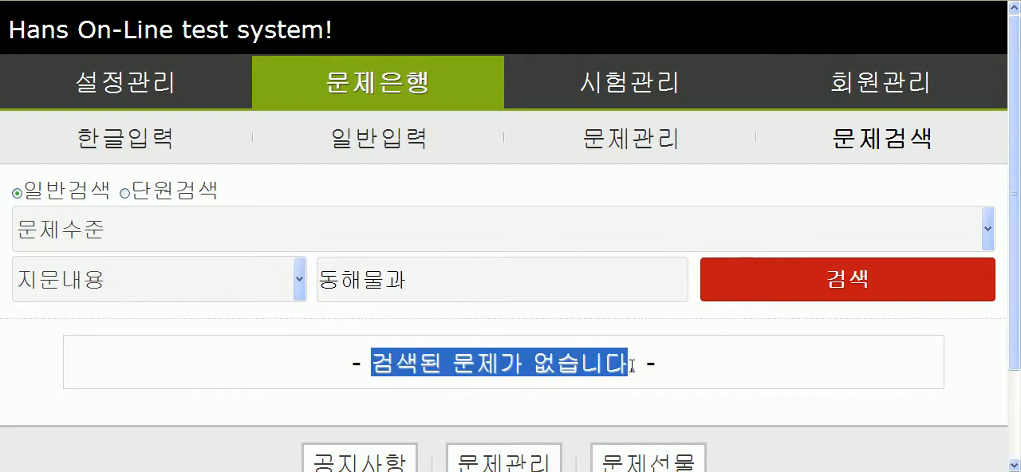
left_click(499, 365)
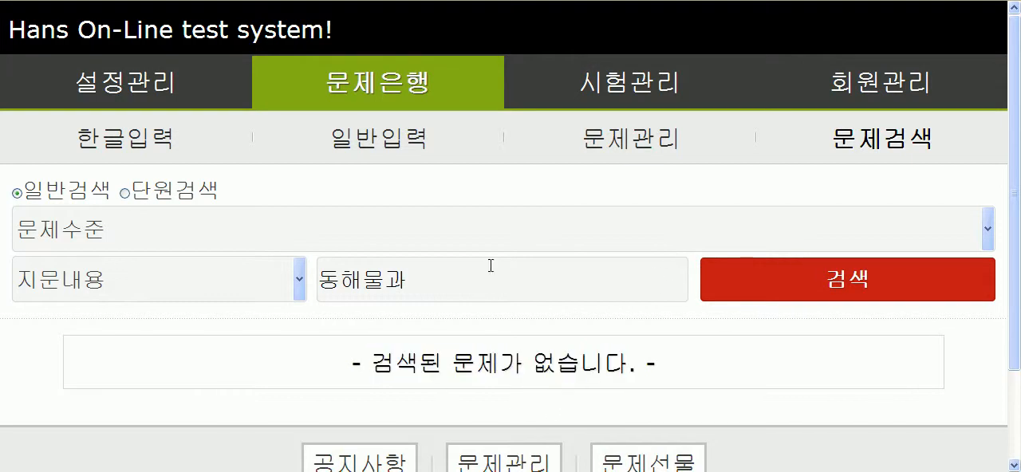
Step: Go back to the question management list, check the 테스트 합니다. test's usage icon, and review its passage in the test view
left_click(638, 140)
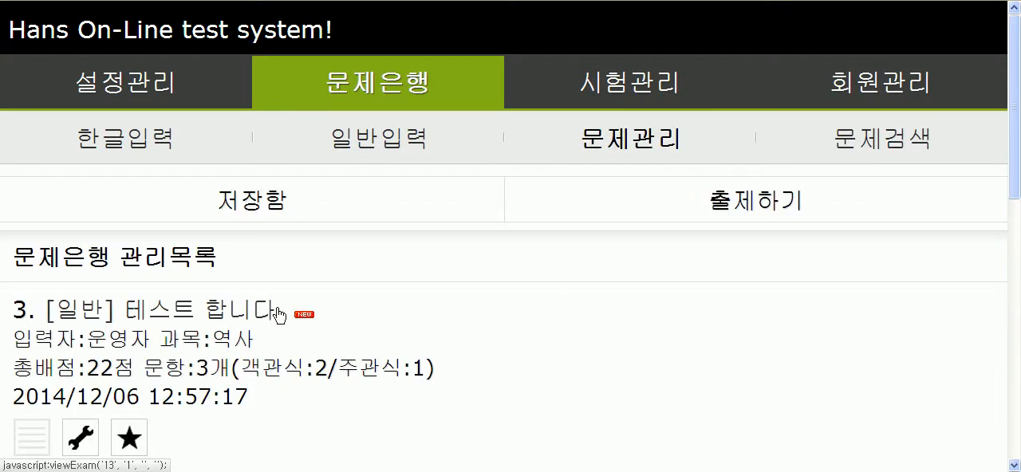
scroll(159, 316, "down", 3)
left_click(32, 274)
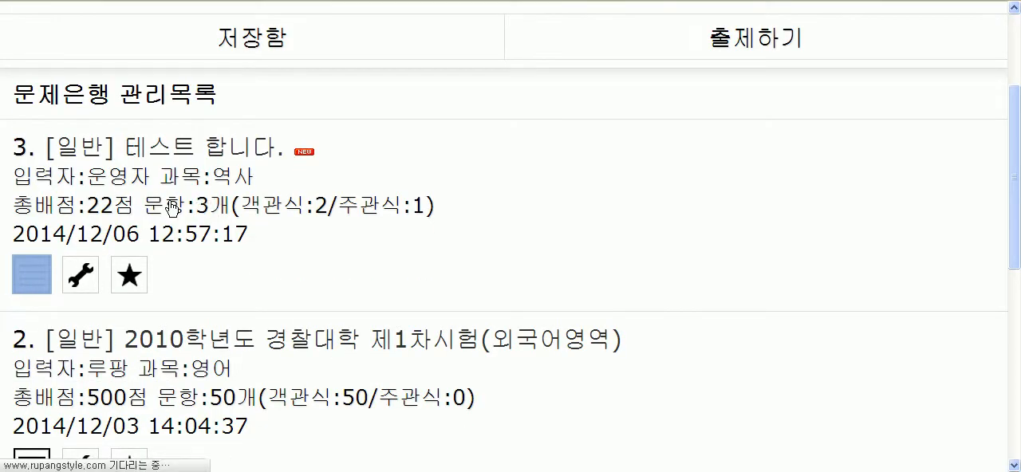
scroll(467, 322, "down", 5)
scroll(467, 317, "up", 6)
scroll(467, 317, "down", 6)
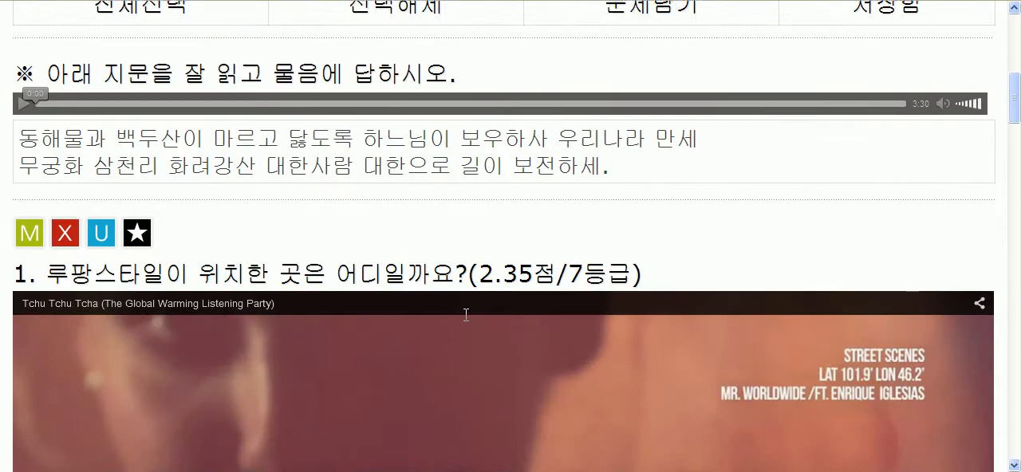
scroll(466, 314, "up", 6)
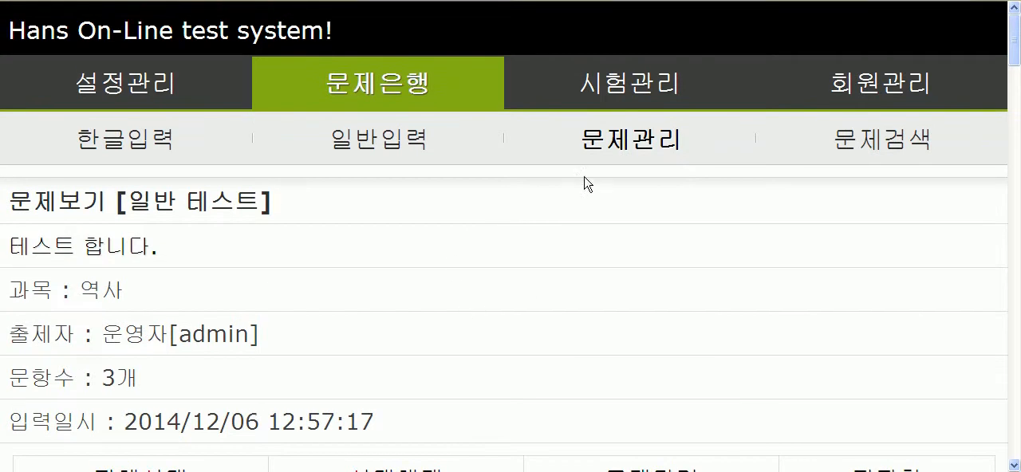
Step: Return to the question management list and switch the usage status of the 테스트 합니다. test to in use
left_click(615, 143)
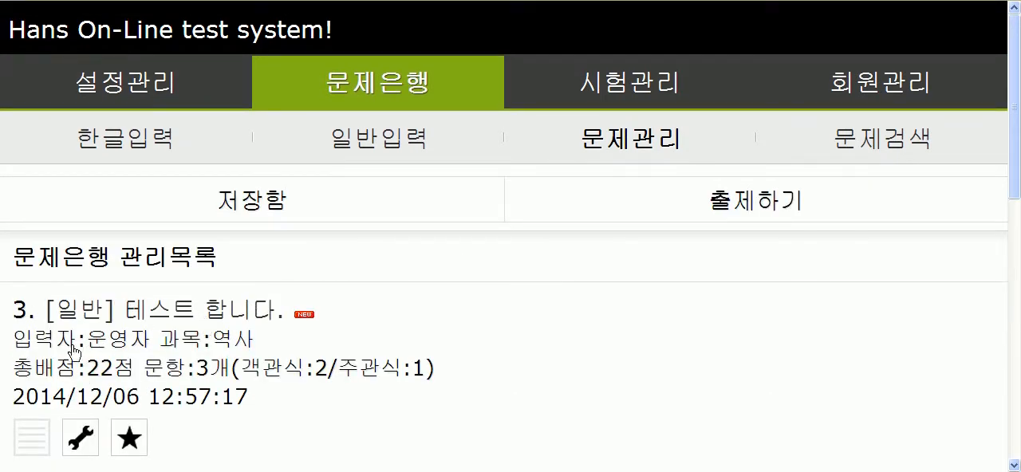
left_click(32, 447)
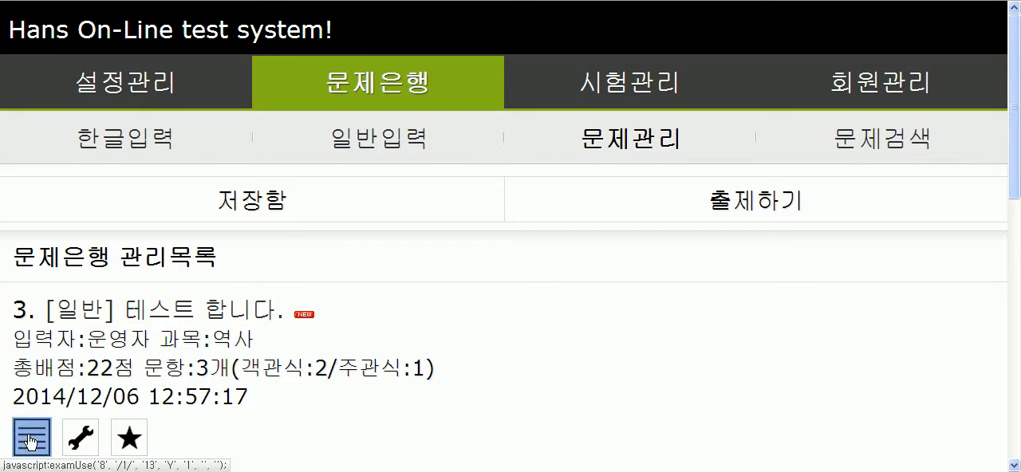
Step: Search the question bank by 지문내용 for 동해물과 and examine the found question with its passage and answer choices
left_click(890, 150)
left_click(210, 277)
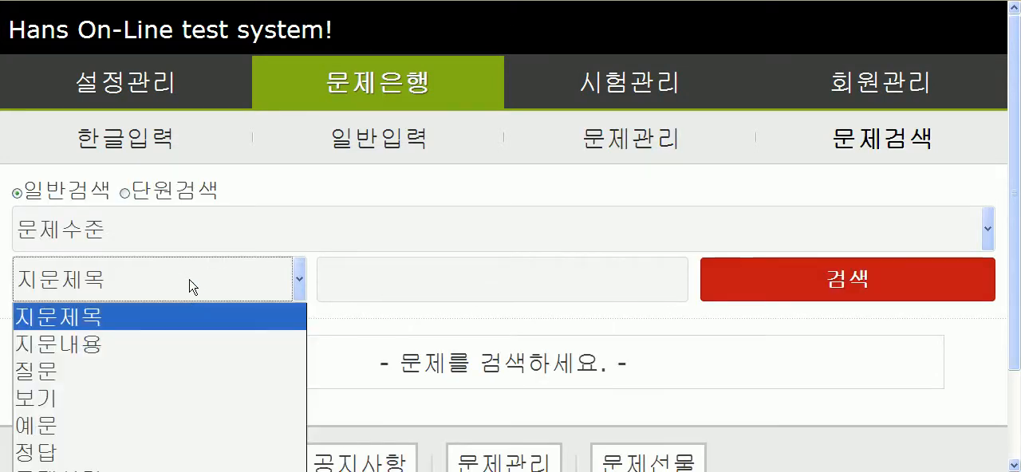
left_click(155, 344)
left_click(357, 276)
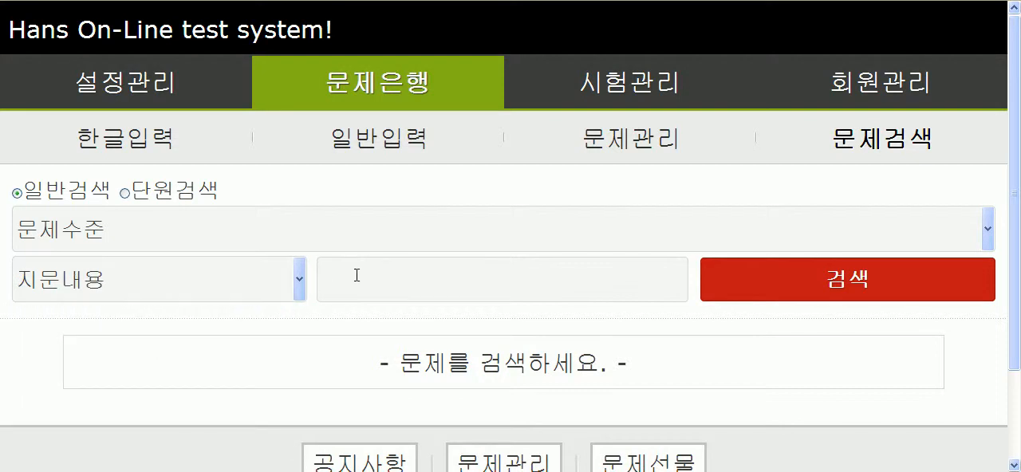
type("동해물과")
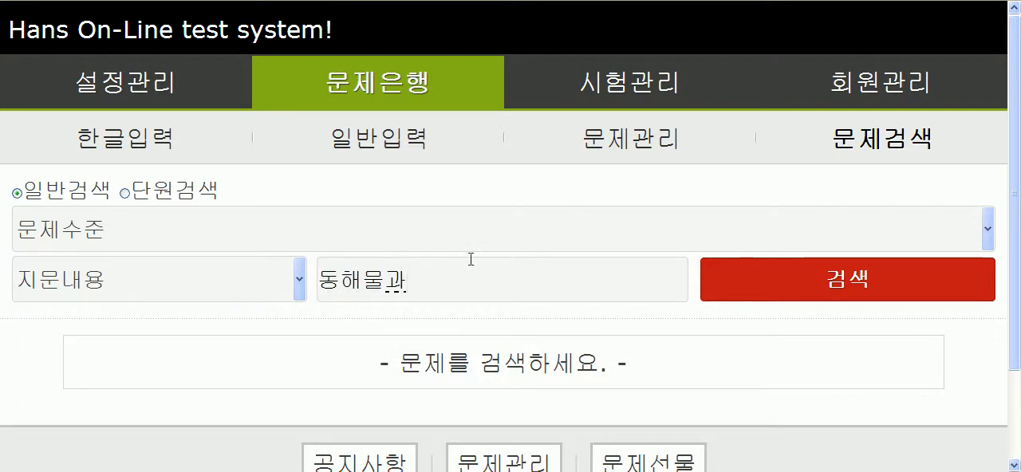
left_click(840, 289)
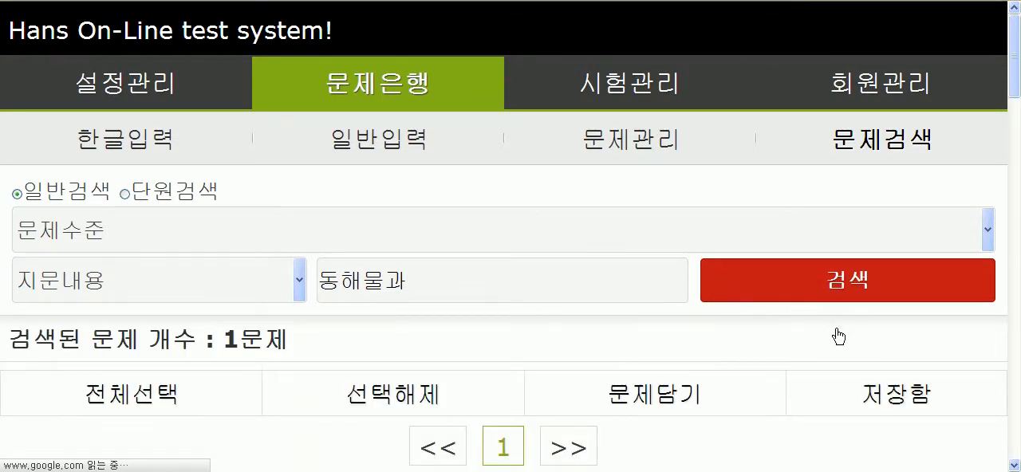
scroll(768, 340, "down", 5)
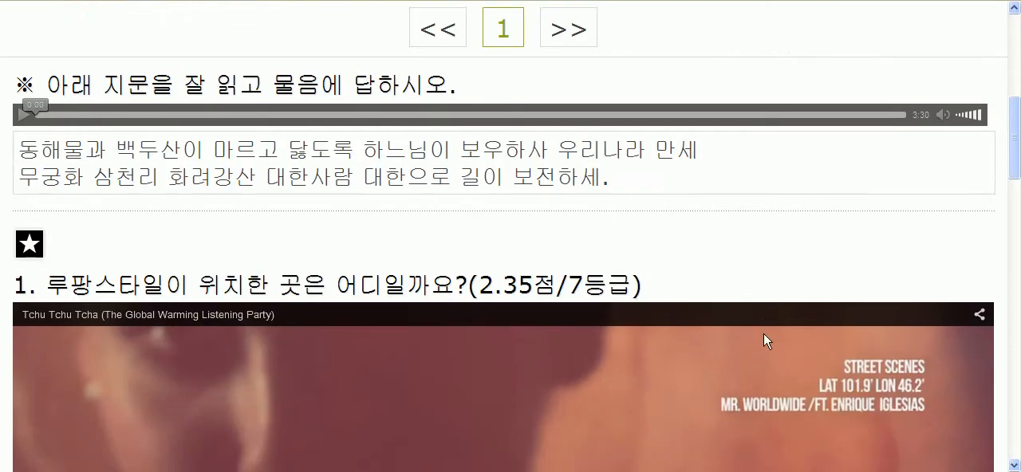
scroll(764, 334, "down", 1)
scroll(1010, 261, "down", 8)
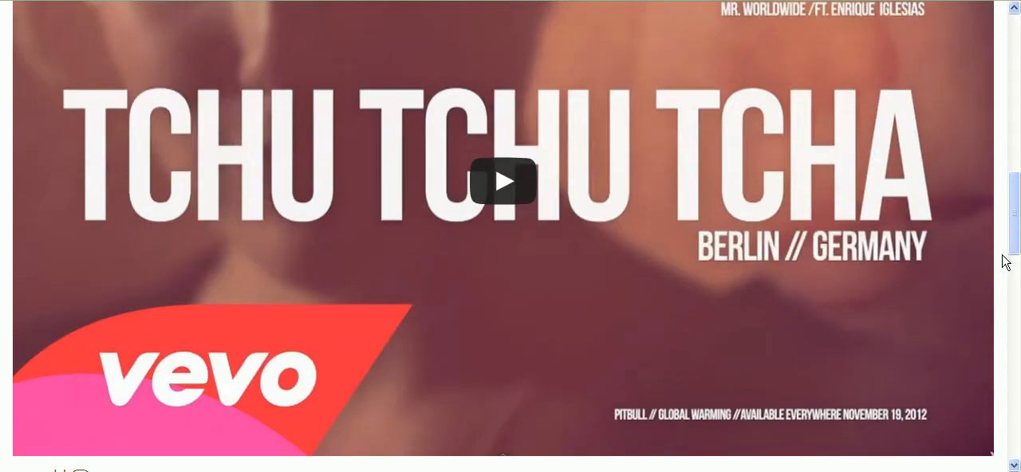
scroll(1006, 261, "down", 3)
scroll(1006, 261, "up", 12)
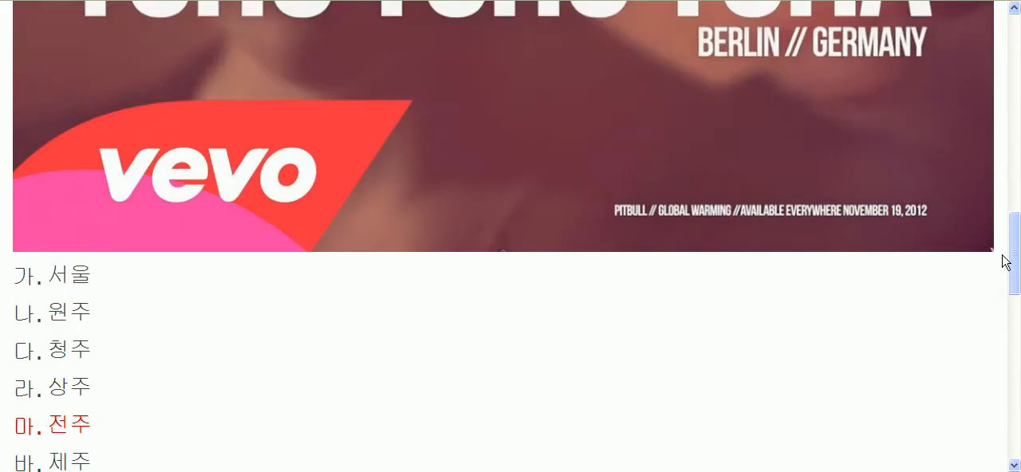
scroll(1007, 264, "up", 3)
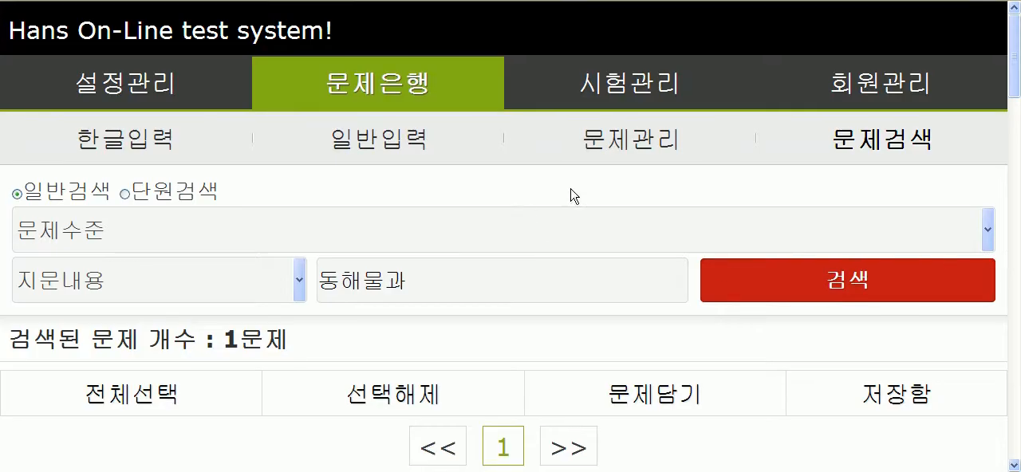
Step: Return to the question management list and toggle the 테스트 합니다. test's usage status off, on, and off again
left_click(621, 150)
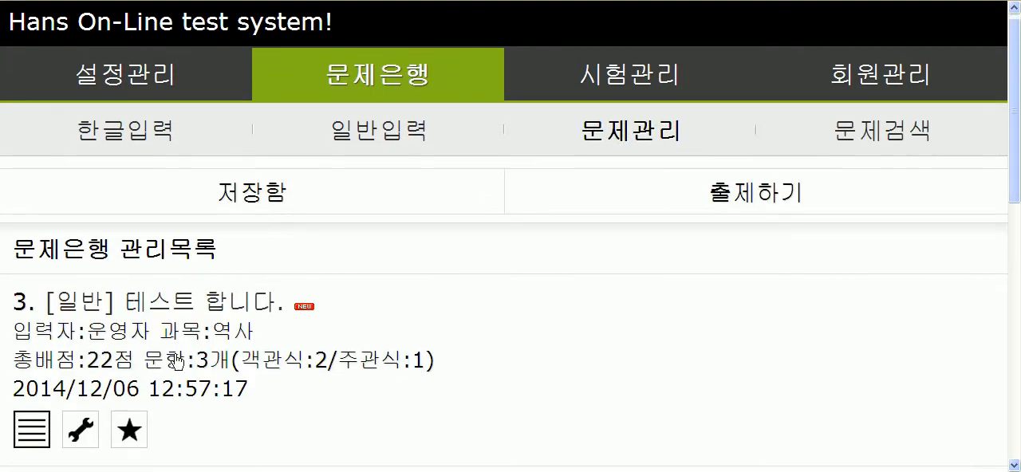
scroll(177, 364, "down", 2)
left_click(36, 279)
scroll(157, 386, "down", 3)
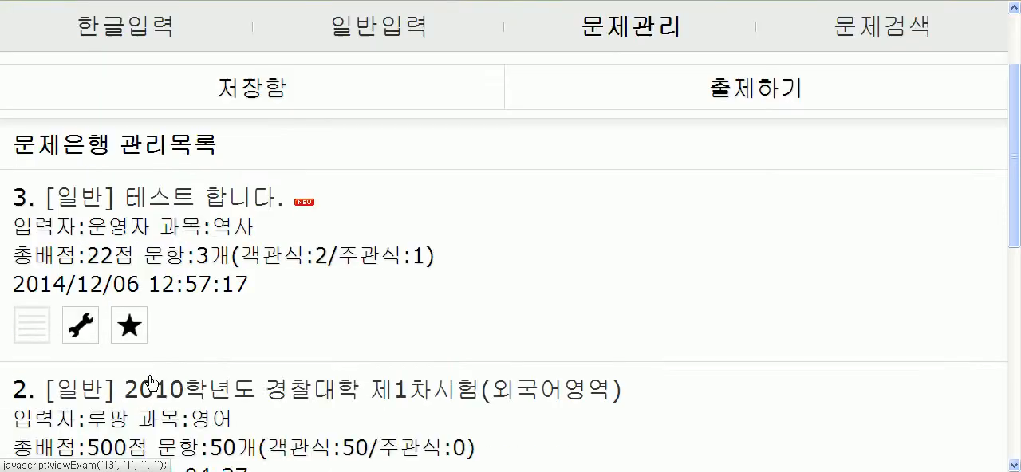
left_click(31, 192)
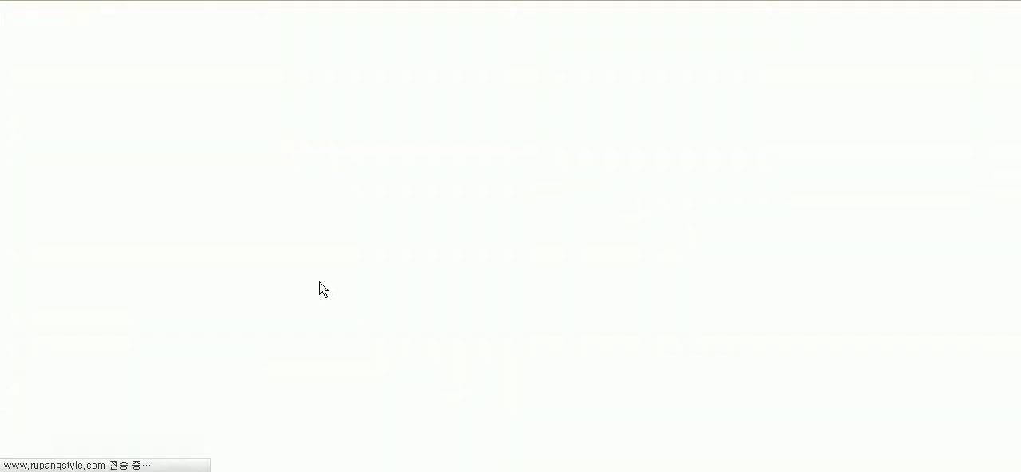
scroll(271, 399, "down", 2)
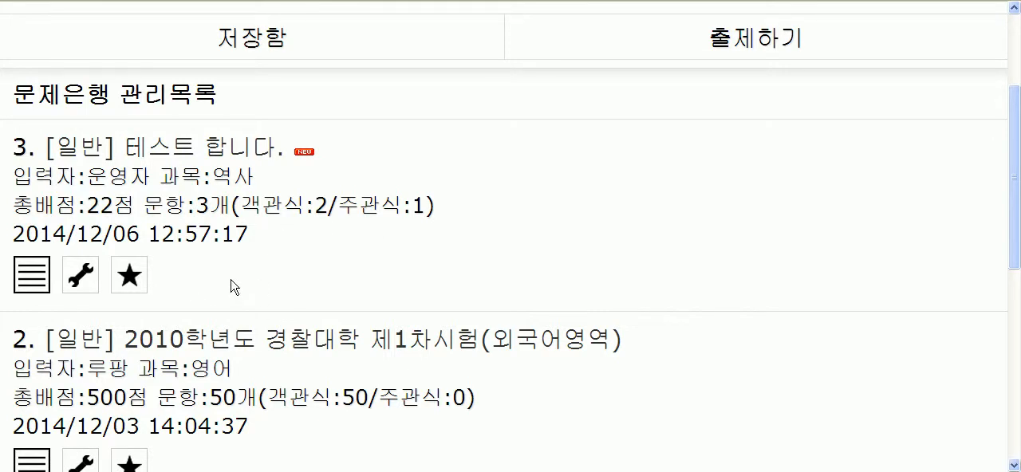
left_click(32, 281)
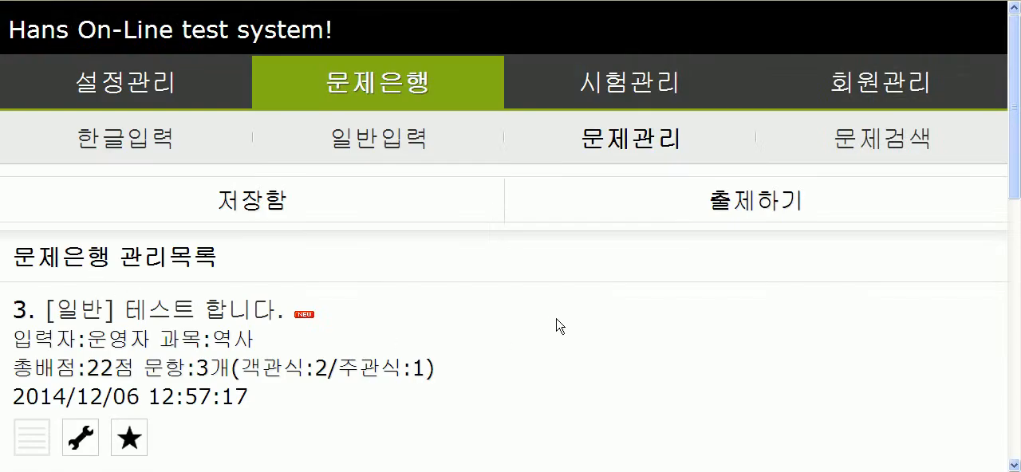
Step: Look over the test list, then open the 테스트 합니다. test's title settings and review its title, subject and group fields
scroll(646, 327, "down", 3)
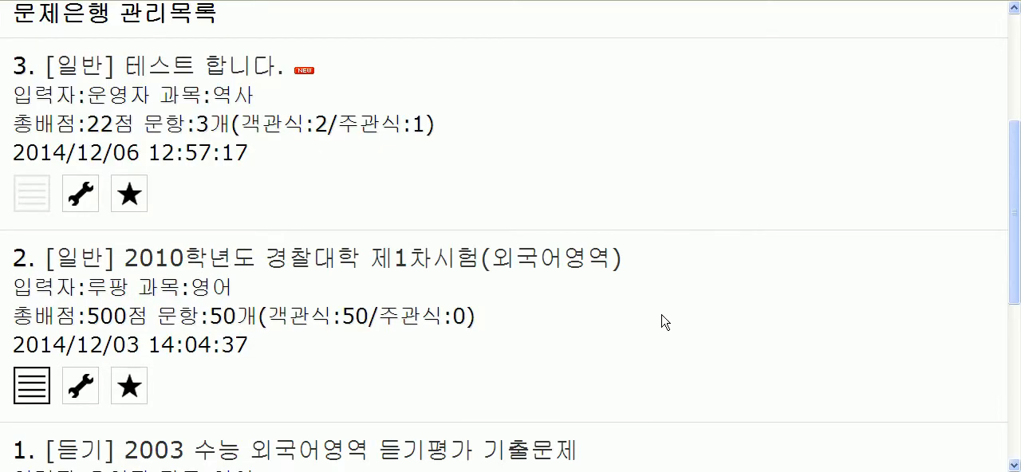
scroll(693, 322, "up", 2)
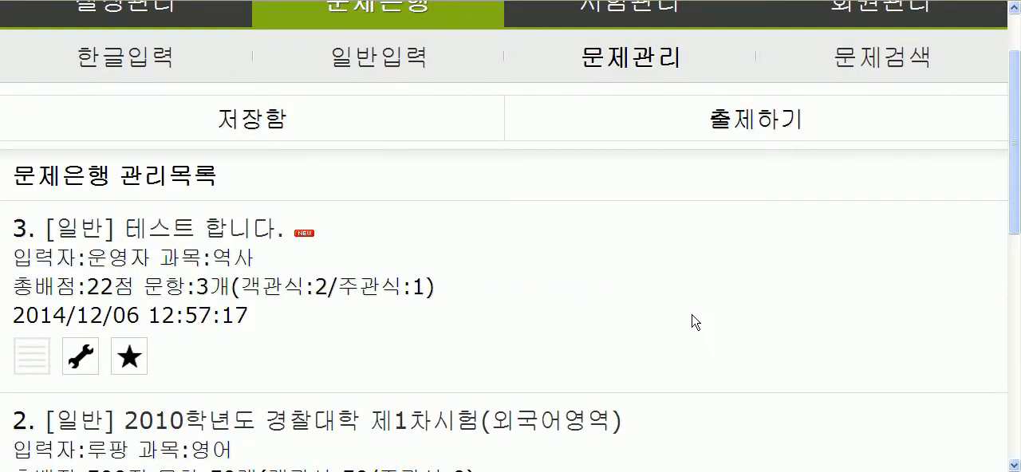
scroll(629, 336, "down", 4)
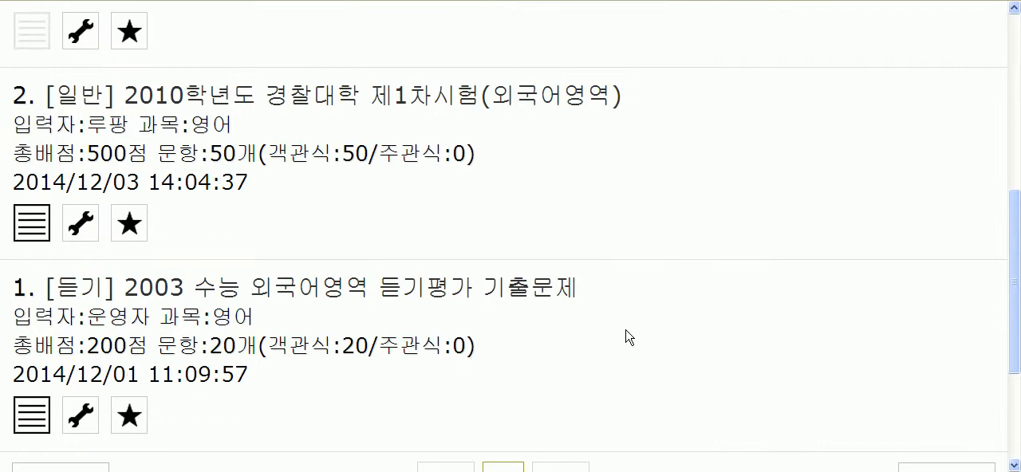
scroll(495, 336, "up", 2)
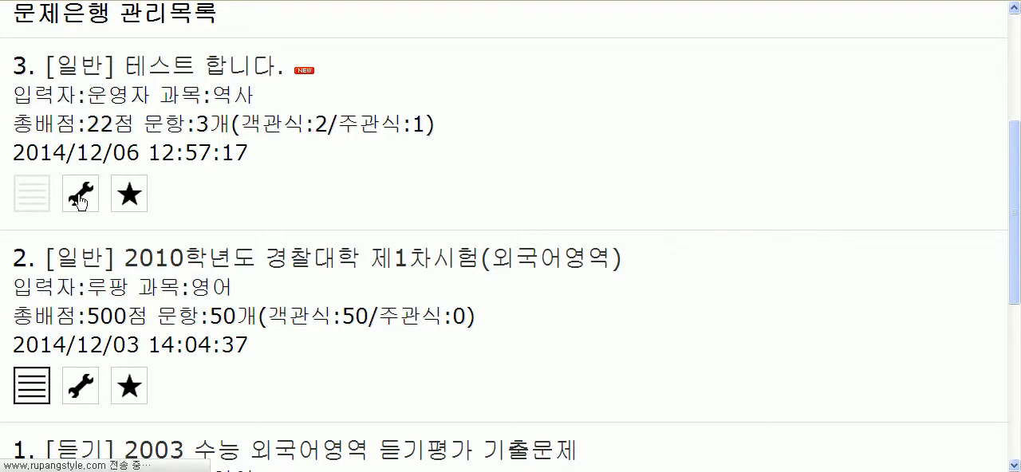
left_click(79, 197)
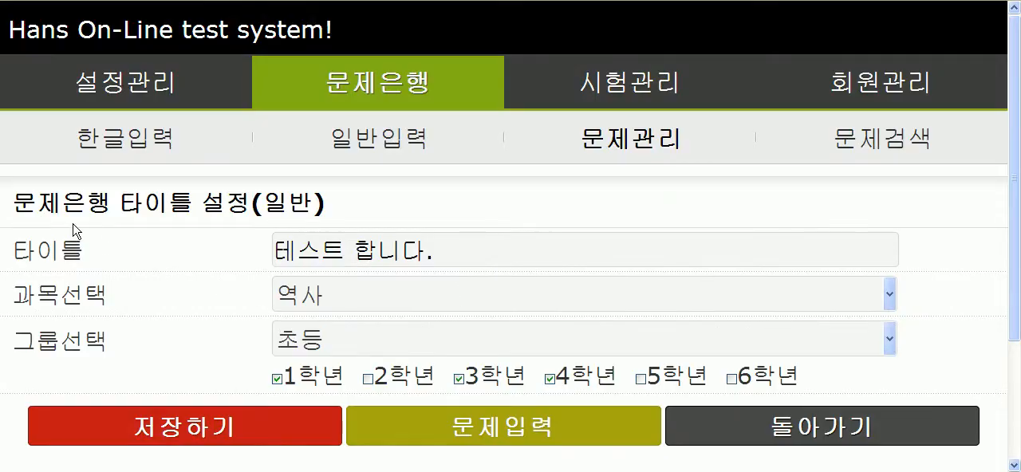
left_click_drag(11, 203, 343, 209)
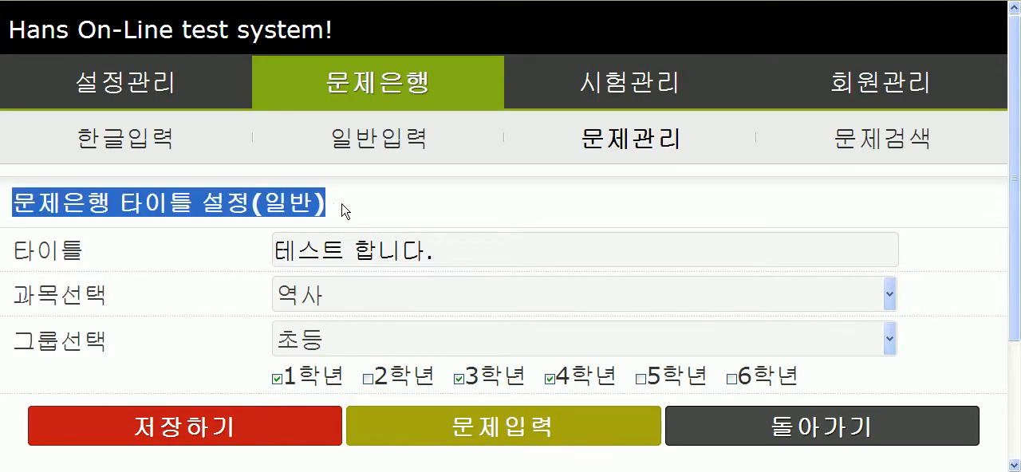
left_click(271, 204)
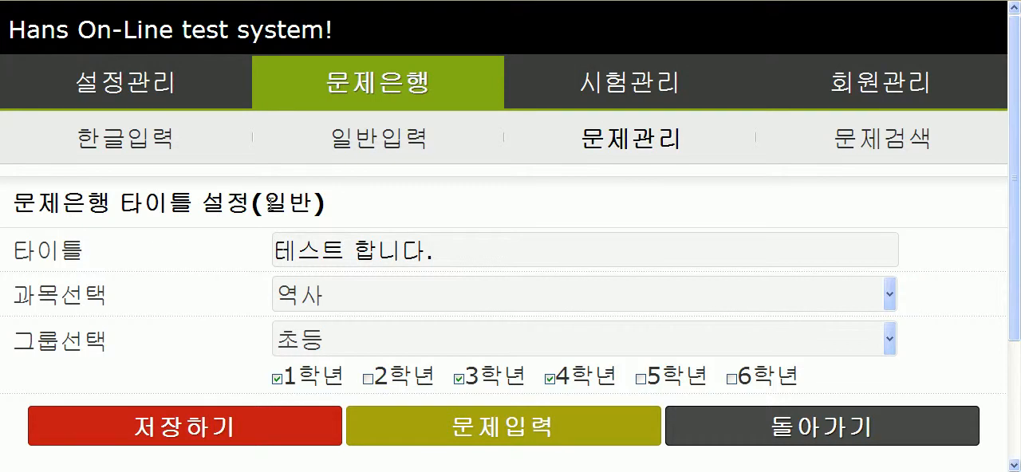
left_click_drag(28, 252, 93, 257)
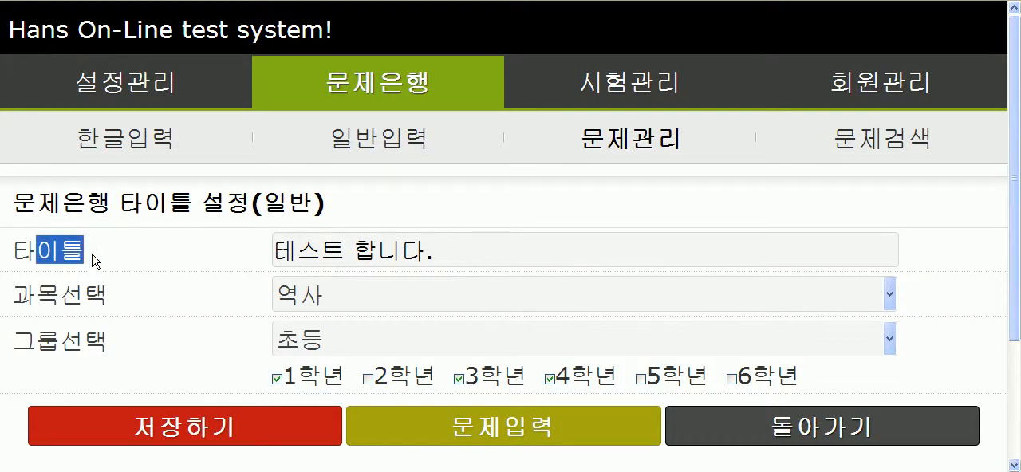
left_click(48, 302)
left_click_drag(25, 345, 139, 352)
left_click(188, 352)
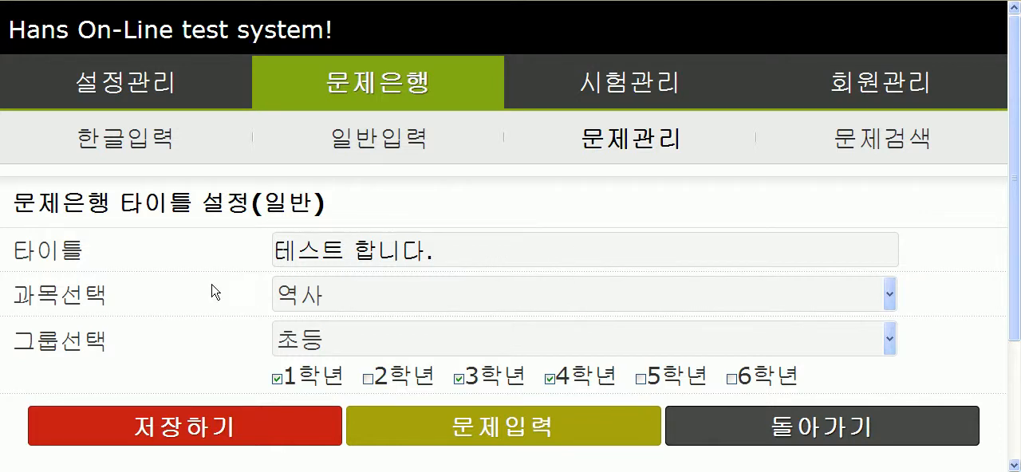
Step: Open question entry from the 테스트 합니다. settings and review the entry form for the fourth question
left_click(518, 431)
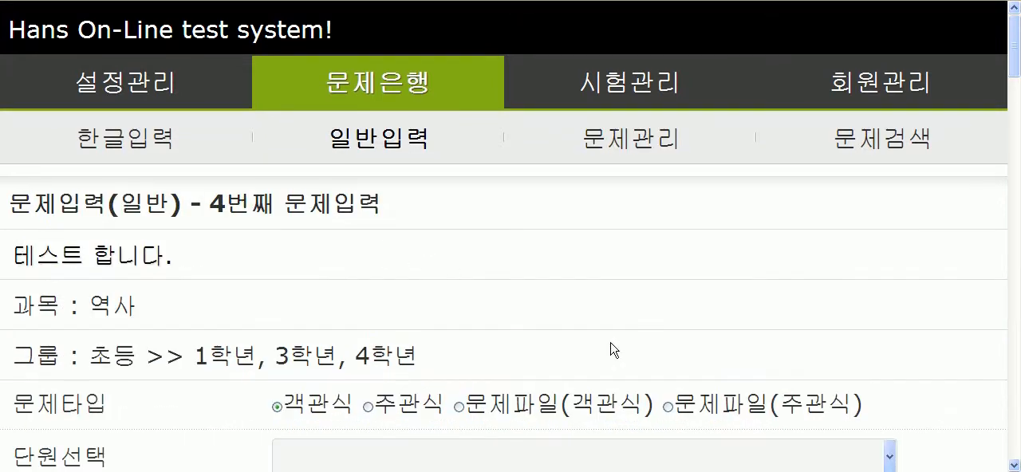
left_click_drag(223, 211, 392, 208)
left_click(228, 301)
scroll(226, 303, "down", 10)
scroll(229, 306, "up", 10)
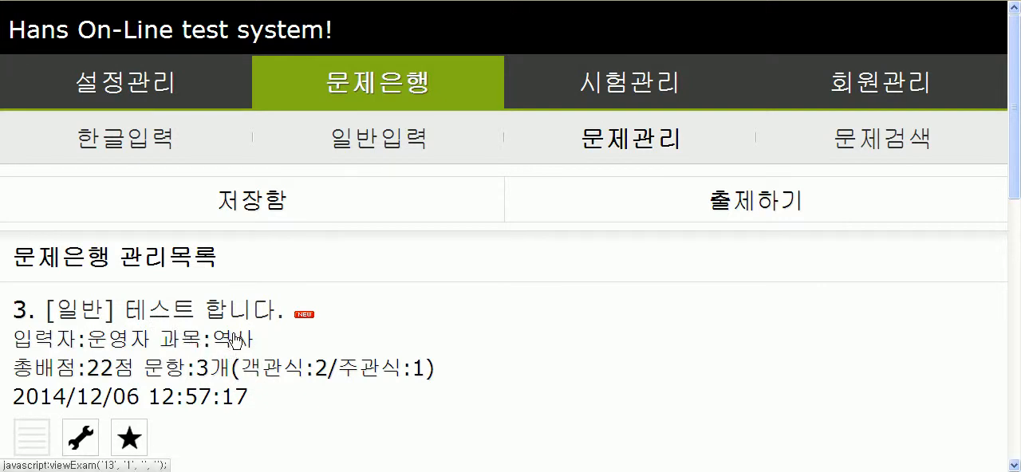
Step: View the 테스트 합니다. test from the management list and look over its details
left_click(190, 316)
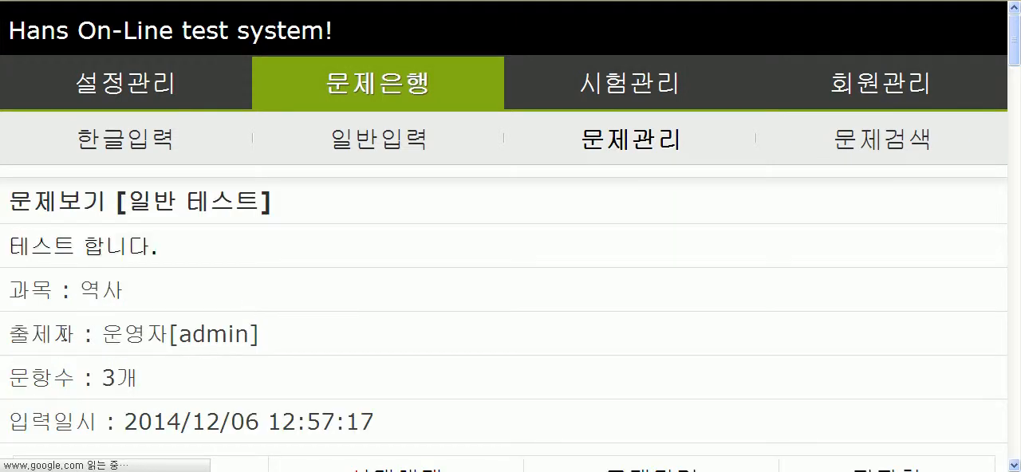
scroll(71, 338, "down", 3)
scroll(490, 326, "up", 3)
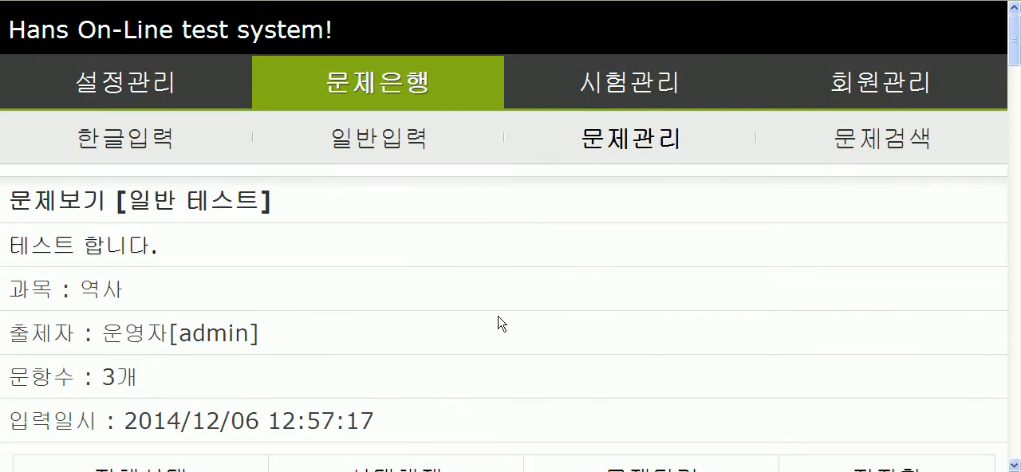
Step: Reopen the title settings of the 테스트 합니다. test from the management list and change its subject to 사회
left_click(627, 142)
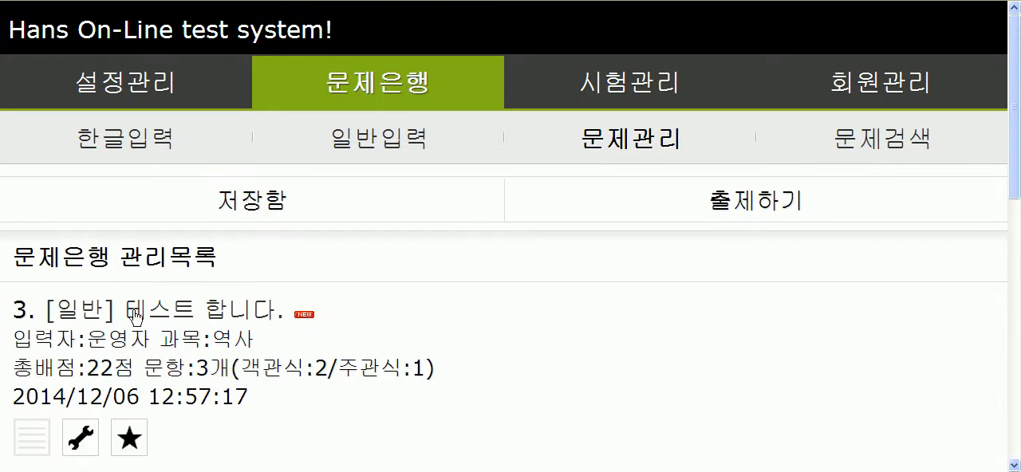
scroll(72, 368, "down", 1)
scroll(73, 368, "down", 2)
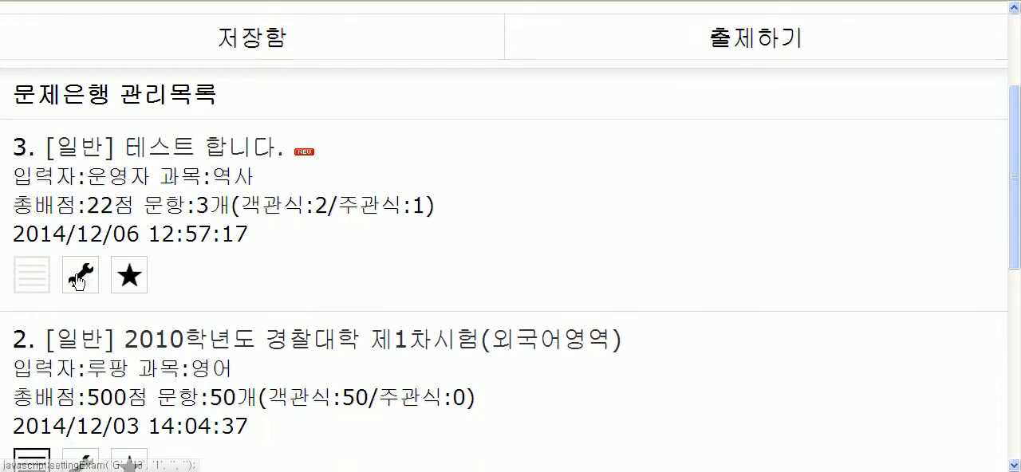
left_click(81, 277)
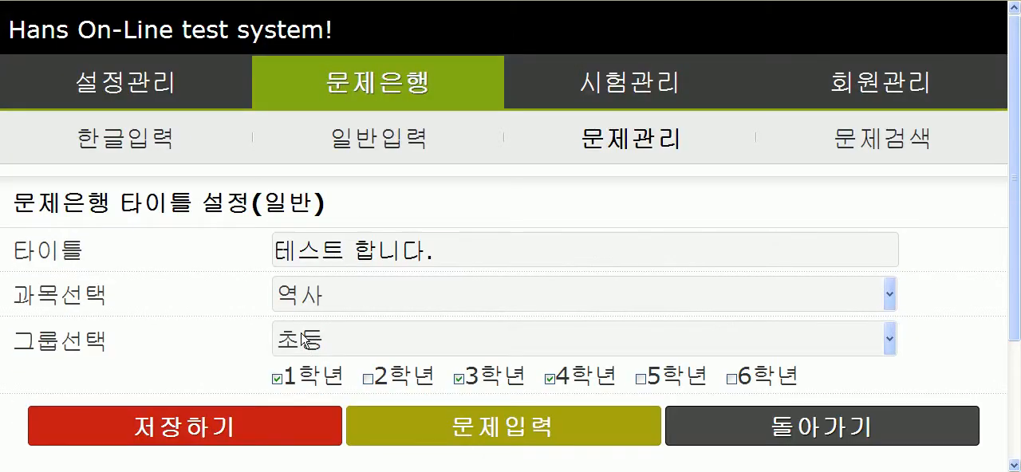
left_click(347, 300)
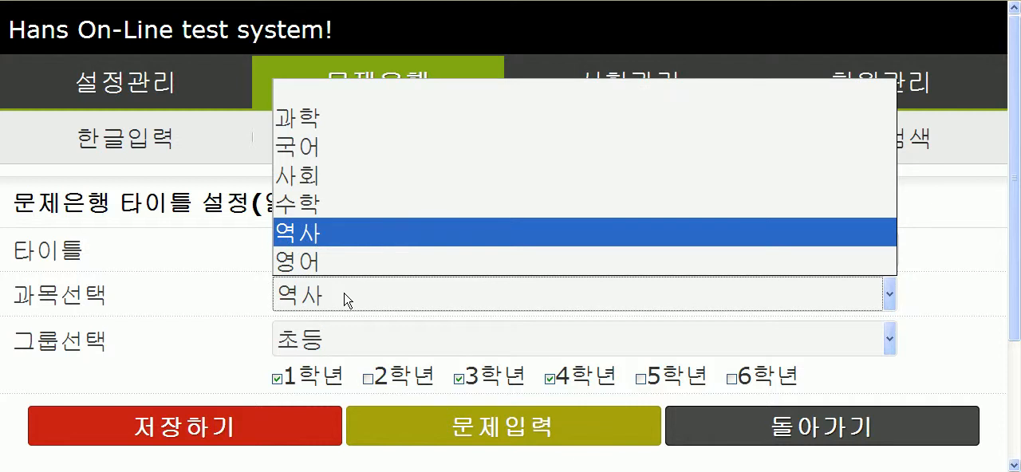
left_click(332, 185)
Step: Set the test's group to 고등 with 1학년, 2학년 and 3학년 checked, save the settings, and leave the settings page
left_click(354, 347)
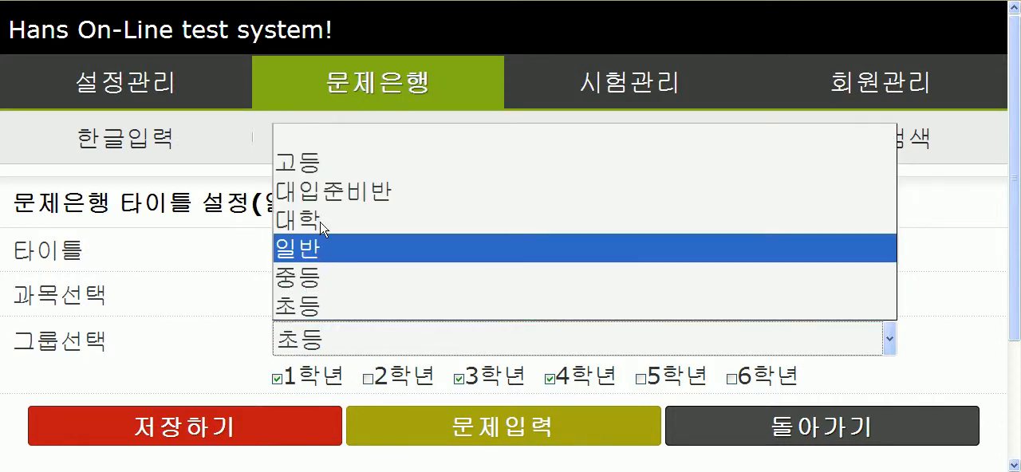
left_click(311, 164)
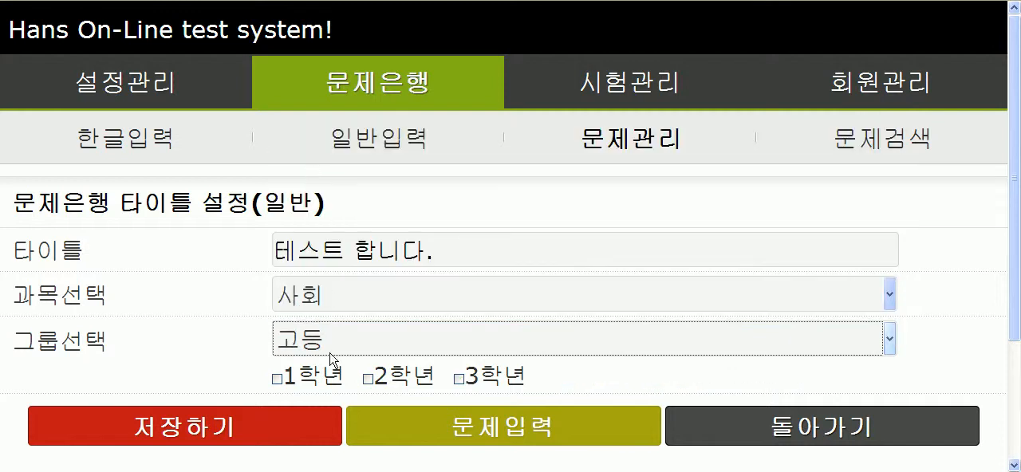
left_click(327, 377)
left_click(403, 377)
left_click(482, 378)
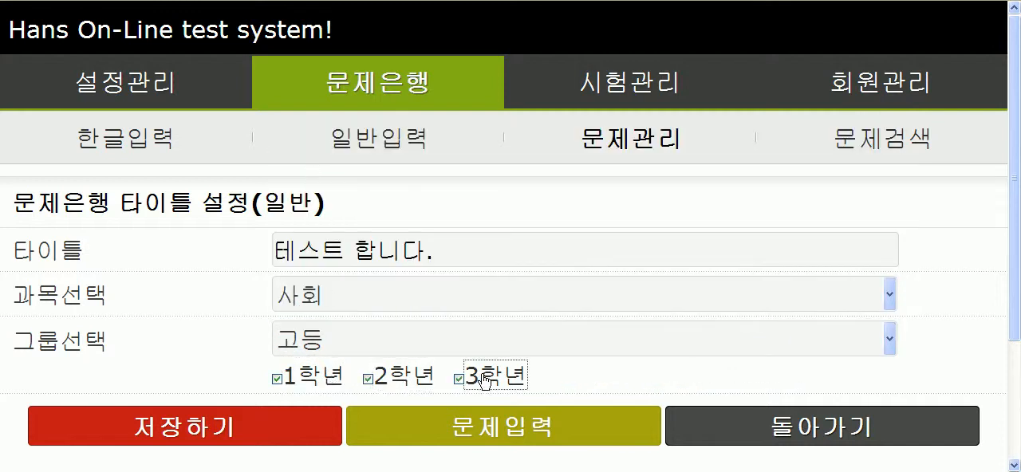
left_click(196, 423)
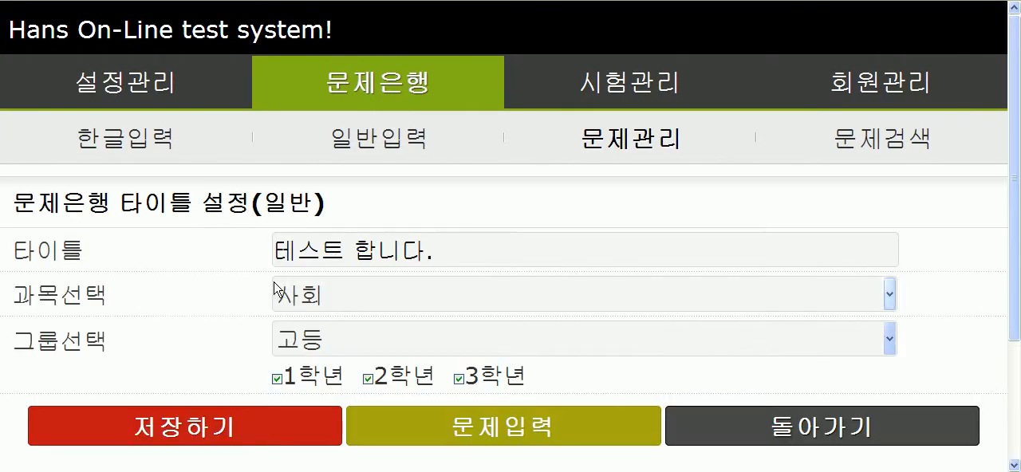
scroll(194, 340, "down", 1)
left_click(799, 355)
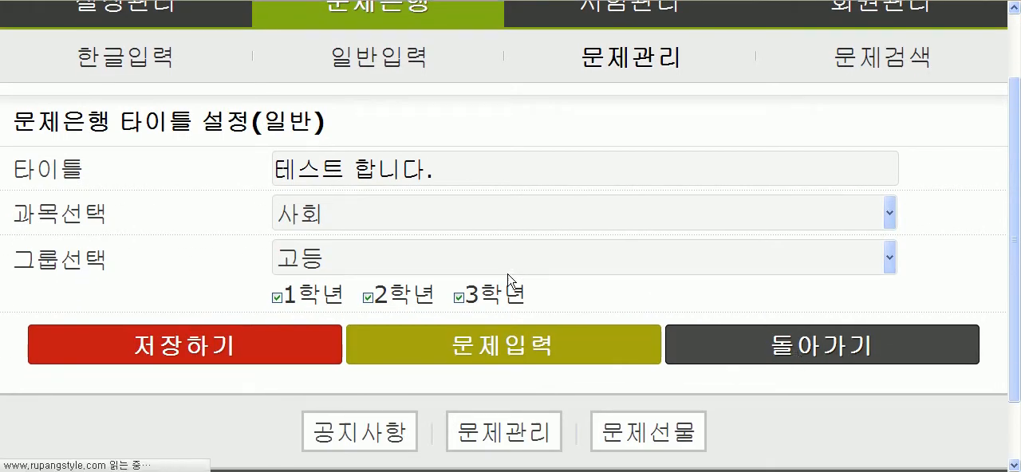
Step: View the 테스트 합니다. test from the management list and check its subject and question count
left_click_drag(267, 347, 214, 349)
left_click(335, 421)
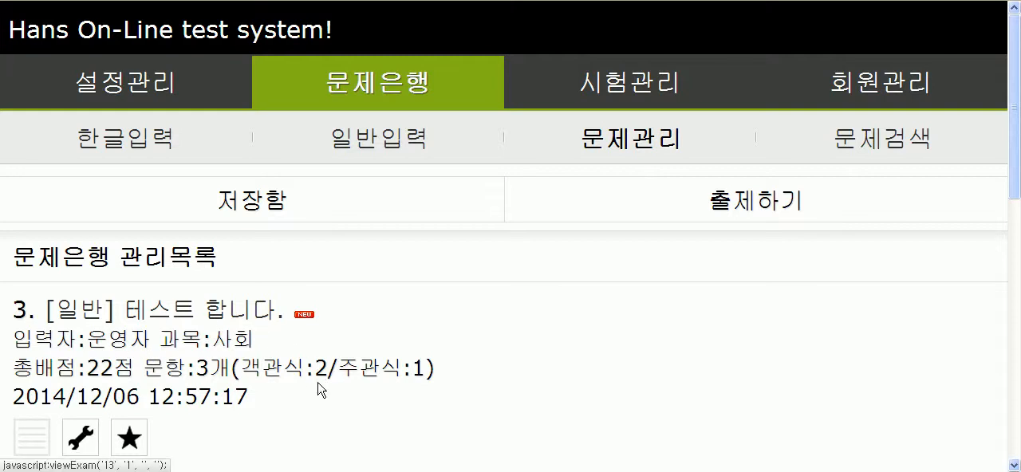
left_click(171, 316)
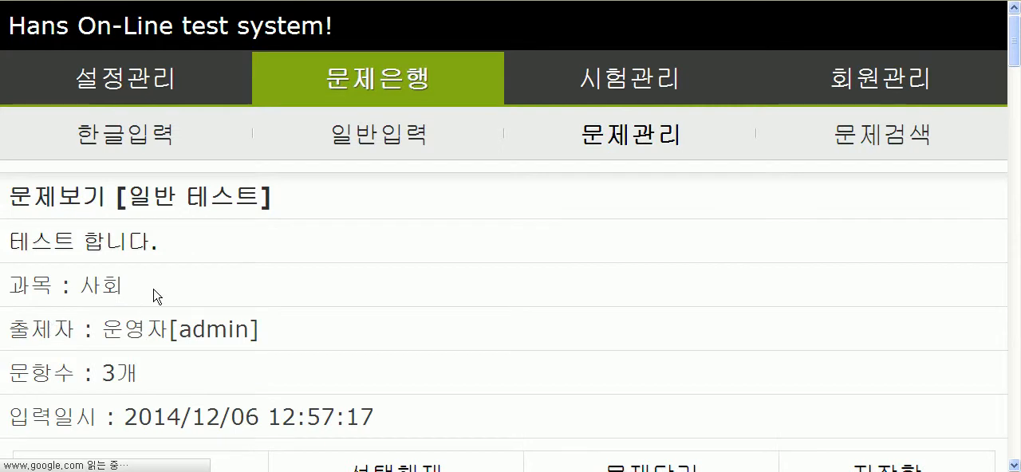
scroll(21, 320, "down", 3)
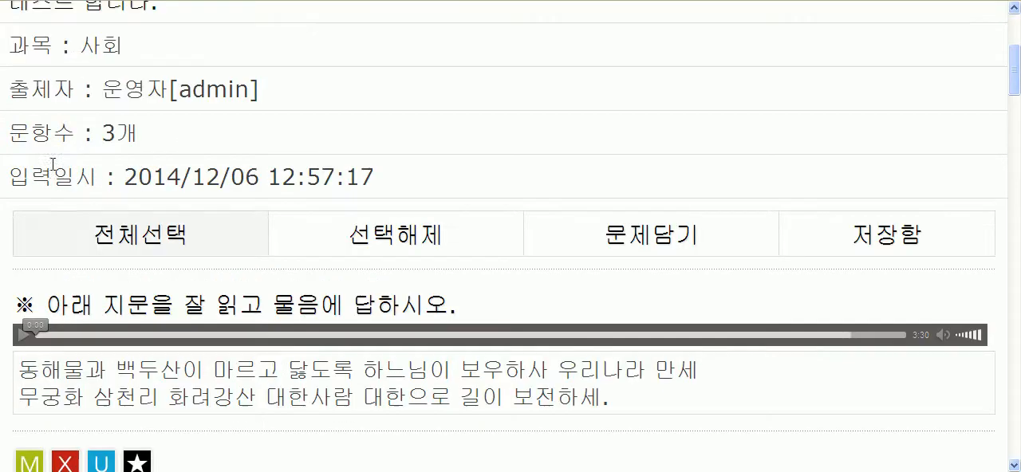
left_click_drag(30, 133, 147, 141)
left_click(185, 141)
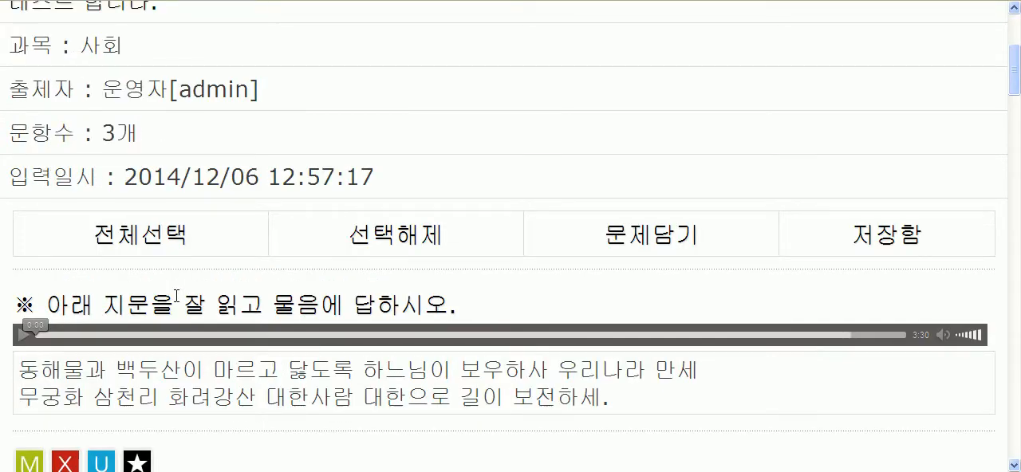
scroll(176, 296, "up", 3)
Step: Return to the management list and open question entry from the 테스트 합니다. test's title settings to add a fourth question
left_click(628, 154)
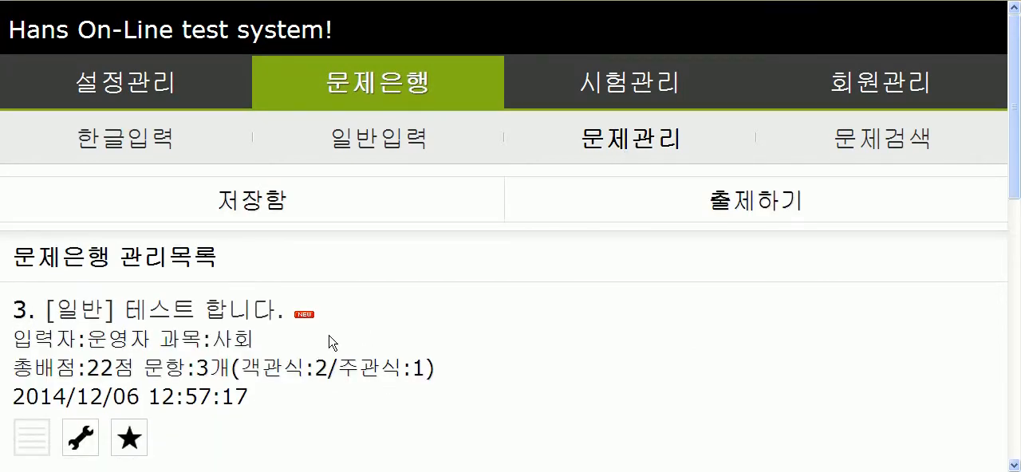
left_click_drag(260, 398, 8, 311)
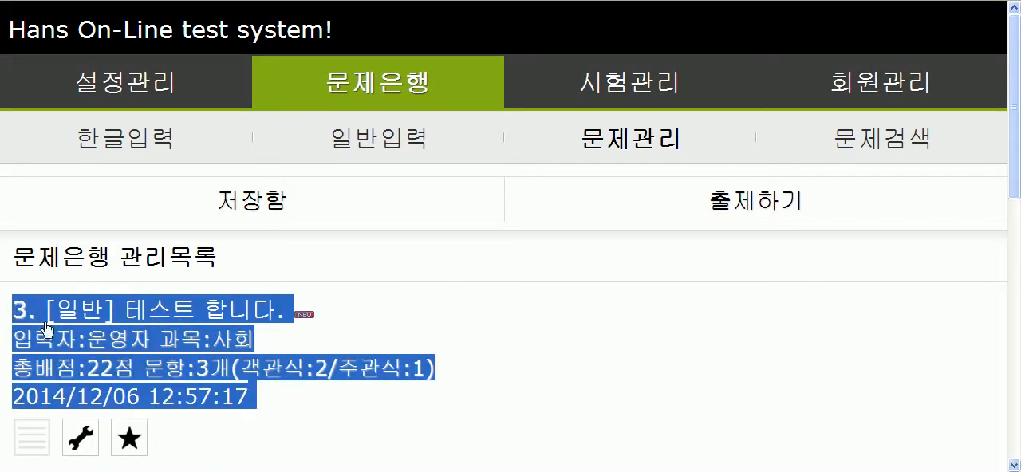
left_click(317, 417)
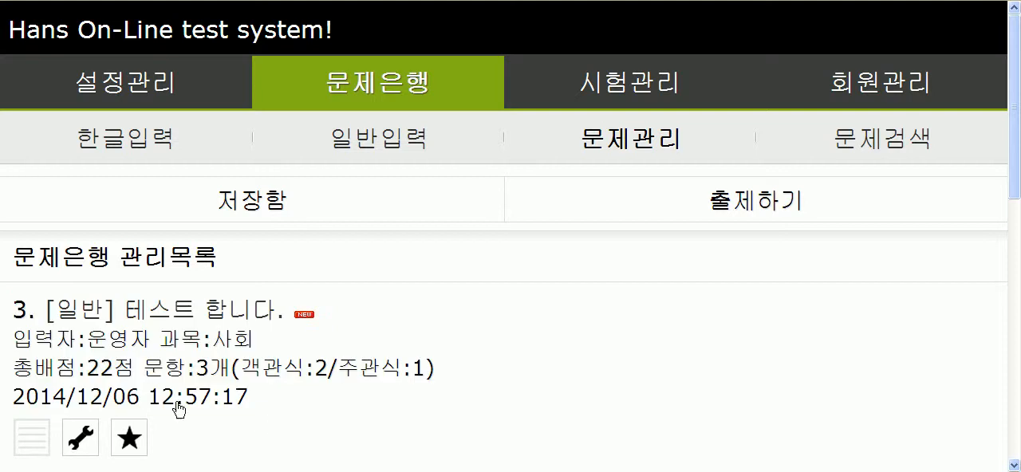
left_click(83, 441)
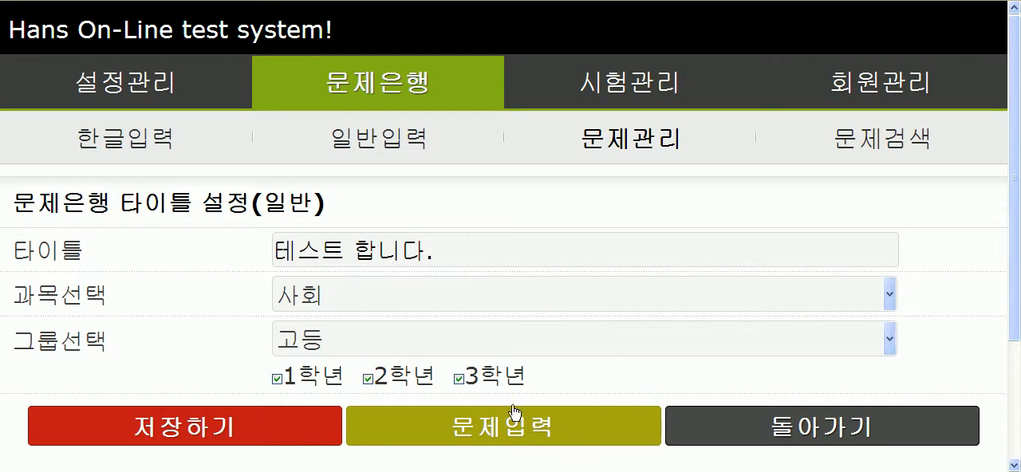
left_click(507, 430)
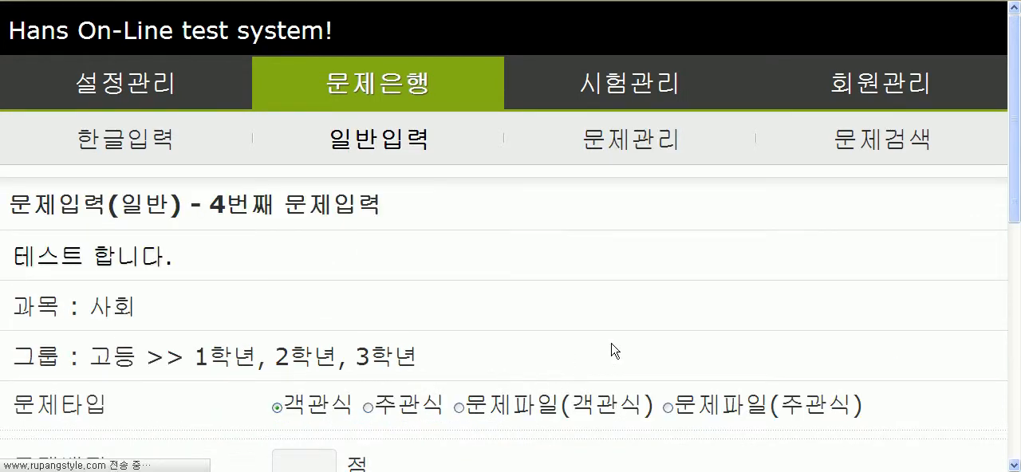
scroll(566, 321, "down", 3)
scroll(566, 322, "up", 3)
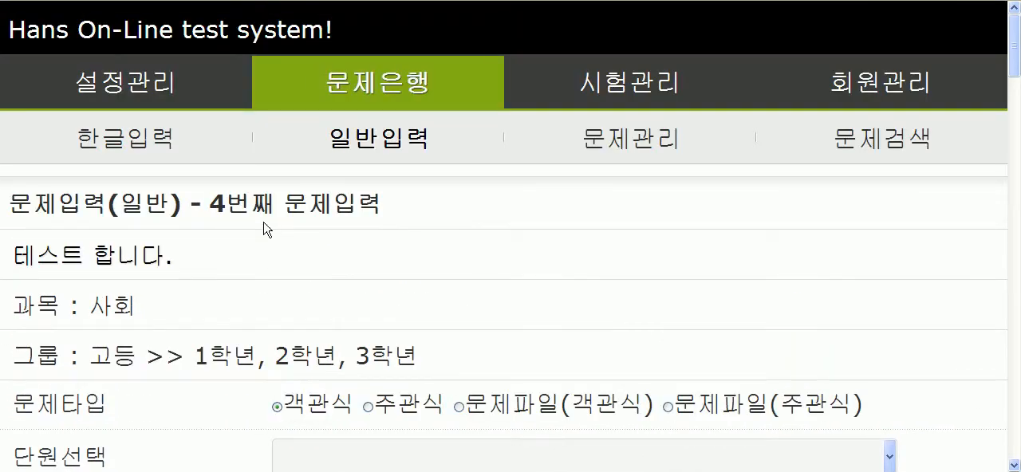
left_click_drag(214, 206, 383, 224)
left_click(424, 264)
scroll(423, 265, "down", 3)
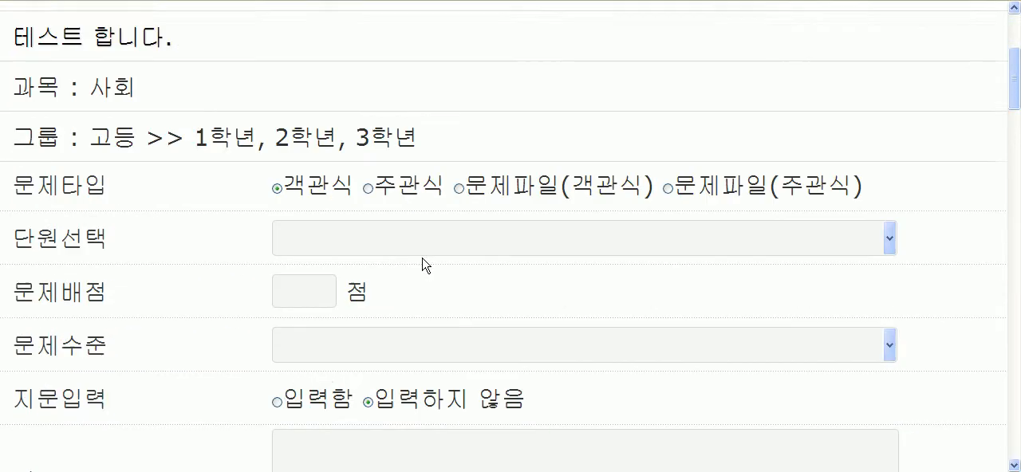
Step: Set the fourth question's unit to 세계지리, its points to 10 and its level to 10 등급
left_click(351, 220)
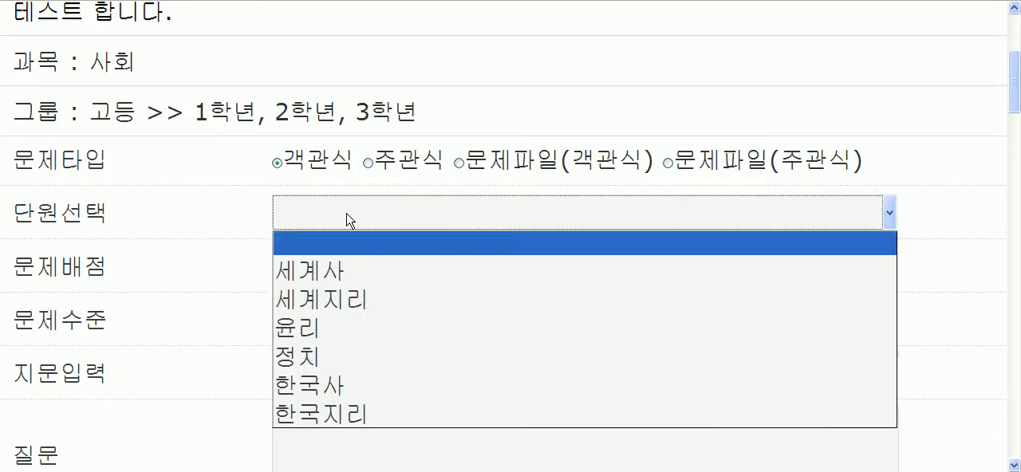
left_click(343, 300)
left_click(327, 277)
type("10")
left_click(363, 335)
left_click(352, 297)
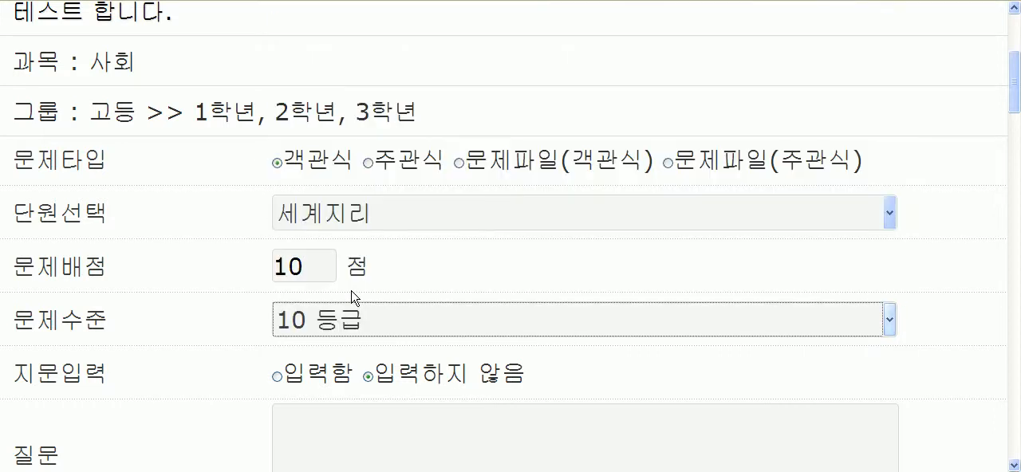
Step: Enter ㅁ as the question text and fill 예문1 through 예문5 with ㅁ, ㄴ, ㅇ, ㄹ and ㅎ
left_click(319, 418)
scroll(318, 418, "down", 3)
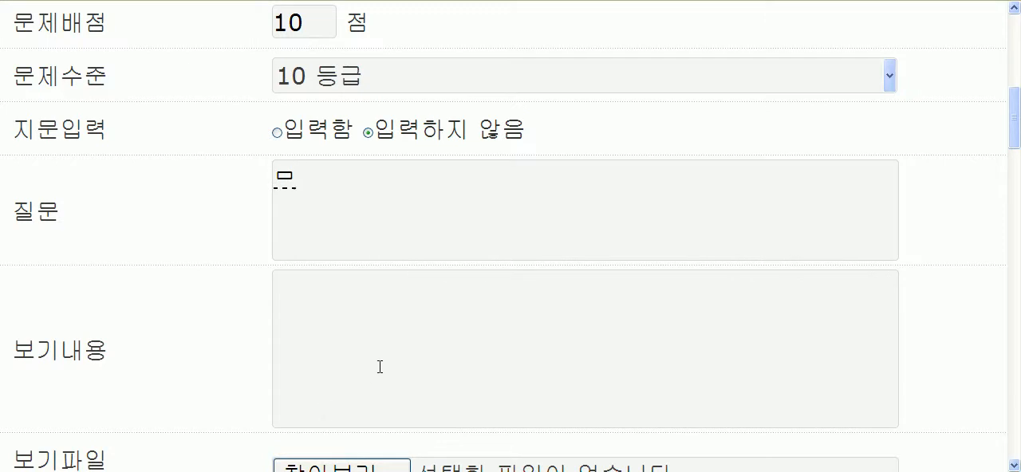
scroll(380, 369, "down", 10)
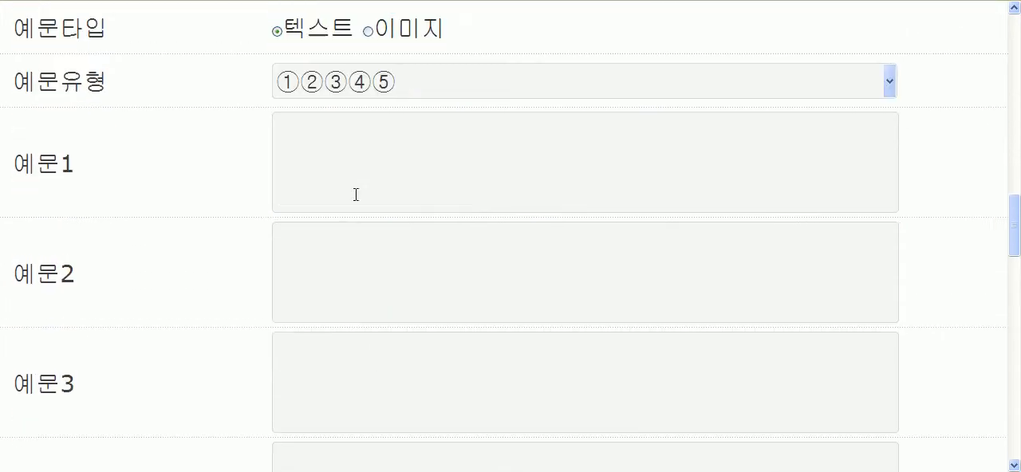
scroll(362, 209, "up", 8)
scroll(354, 221, "down", 3)
scroll(391, 301, "up", 2)
scroll(388, 307, "down", 6)
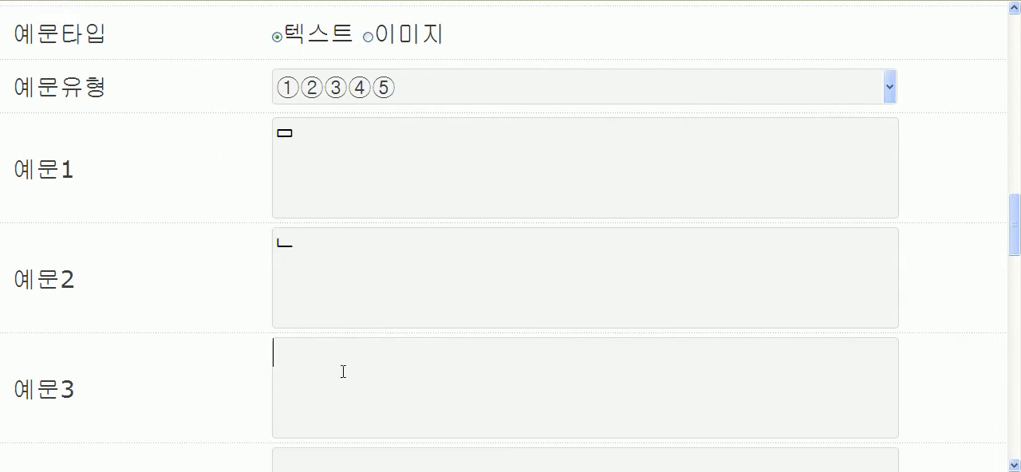
type("ㅇ")
scroll(364, 429, "down", 3)
key("Tab")
type("ㄹ")
key("Tab")
type("ㅎ")
scroll(357, 435, "down", 20)
scroll(338, 154, "up", 13)
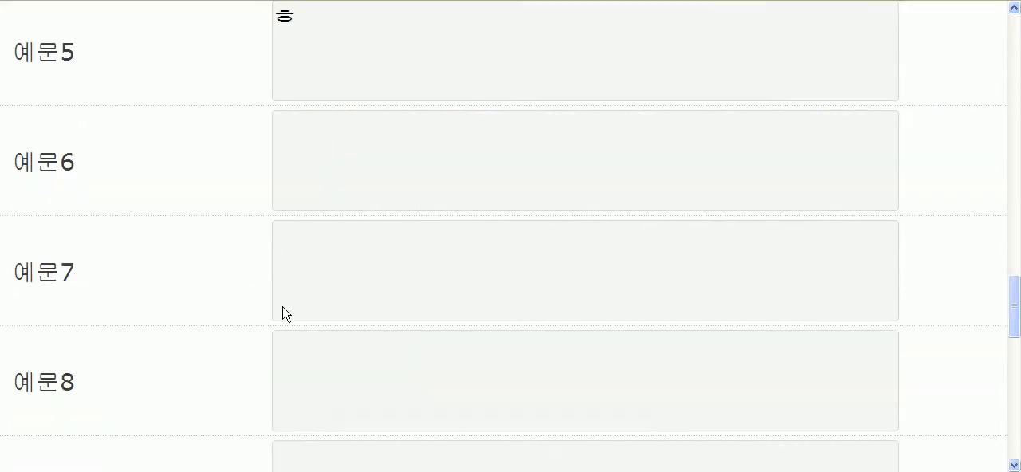
Step: Choose the correct answer for the fourth question and submit the question to the test
scroll(330, 338, "down", 7)
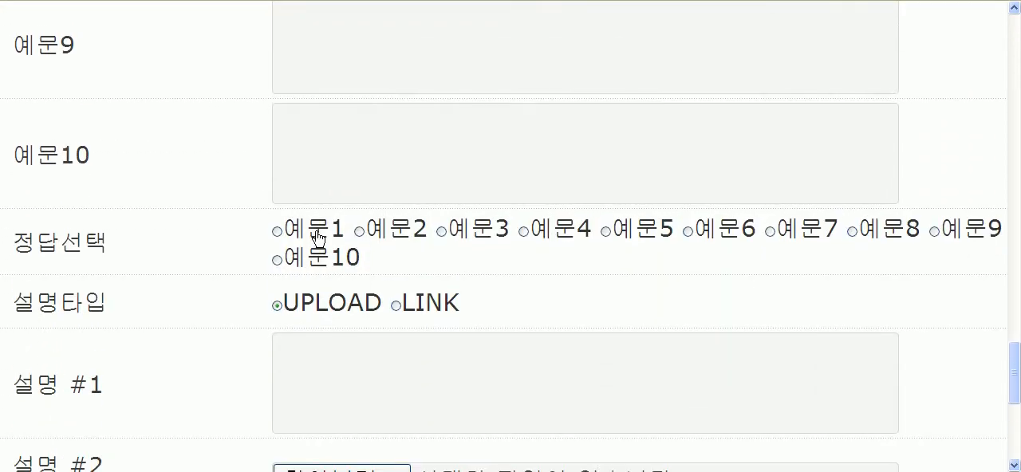
scroll(255, 331, "down", 5)
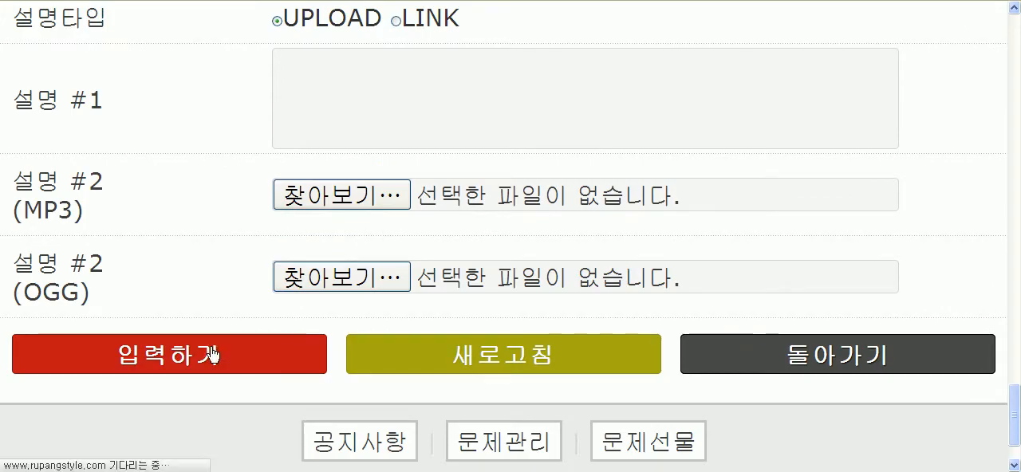
left_click(209, 354)
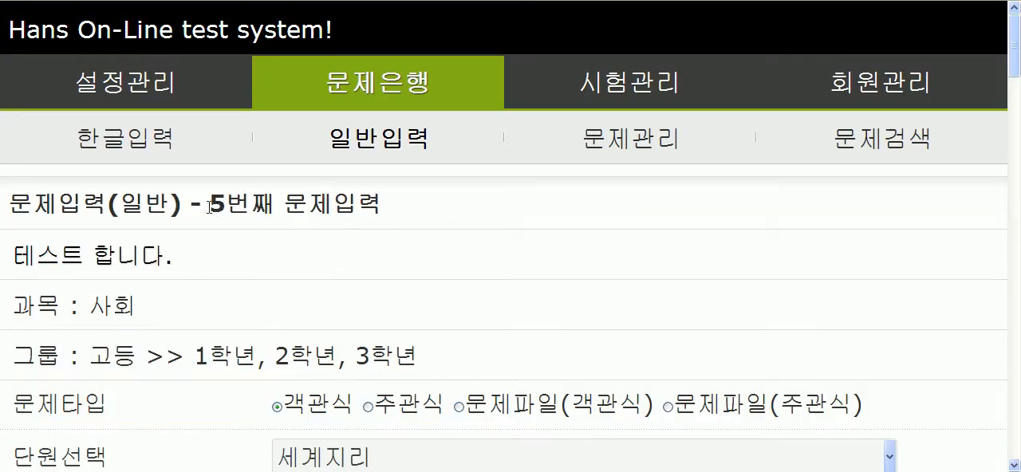
left_click_drag(209, 207, 310, 209)
left_click(388, 216)
Step: Check the 테스트 합니다. test's question count in the management list, and view its title, subject and question count in the details
left_click(639, 138)
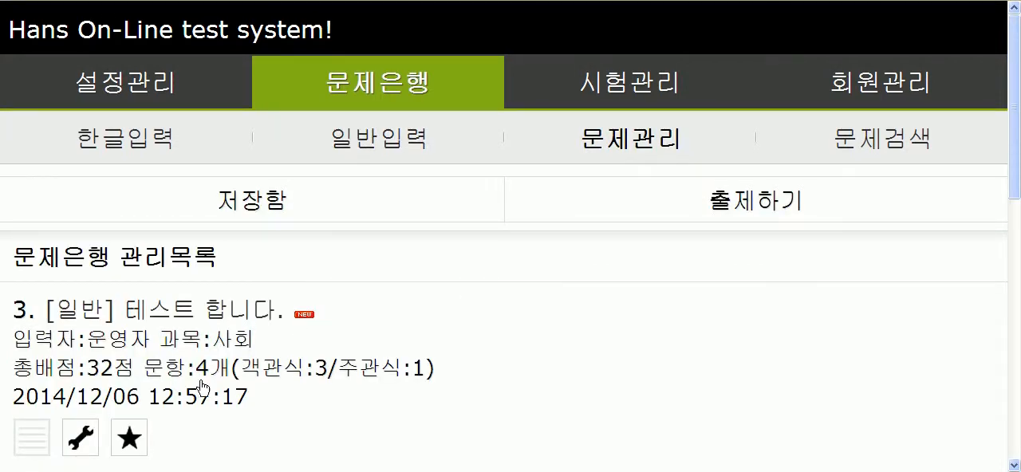
left_click_drag(436, 370, 143, 372)
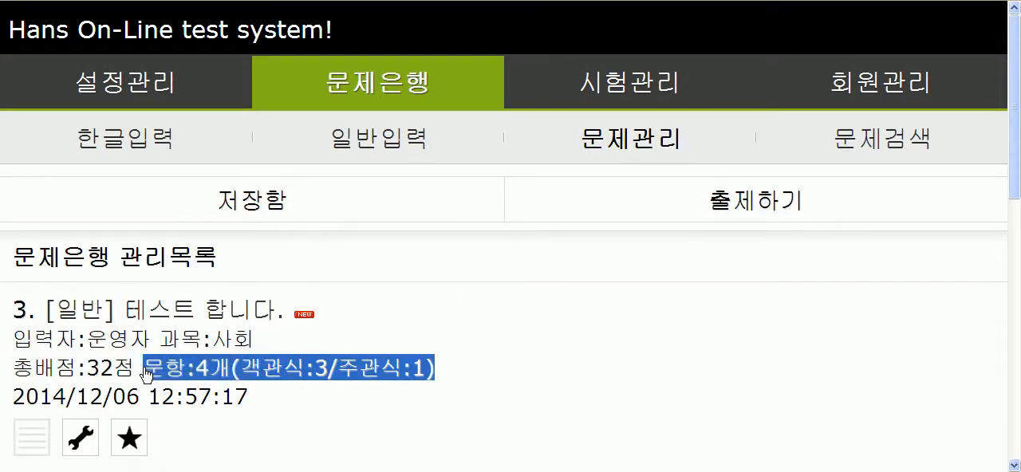
left_click(508, 355)
left_click(191, 317)
left_click_drag(102, 381, 154, 381)
left_click_drag(11, 382, 186, 383)
left_click(244, 378)
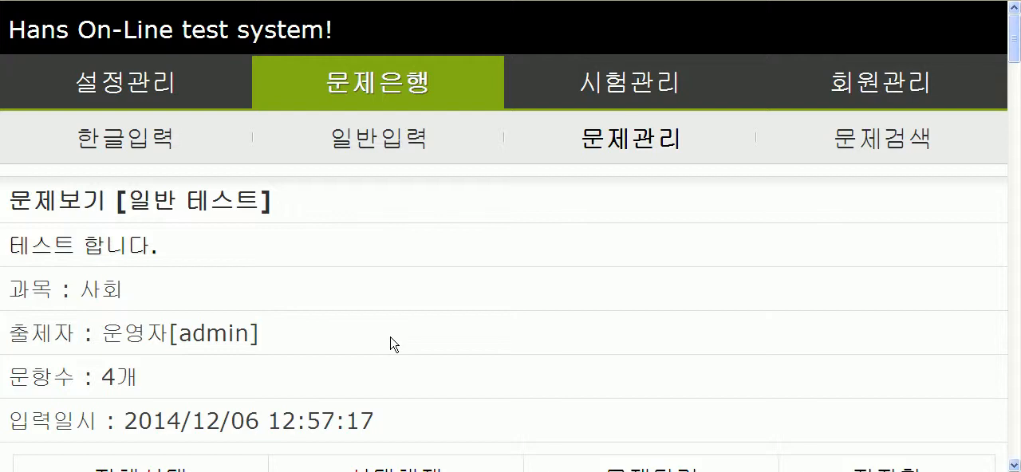
left_click_drag(13, 251, 263, 300)
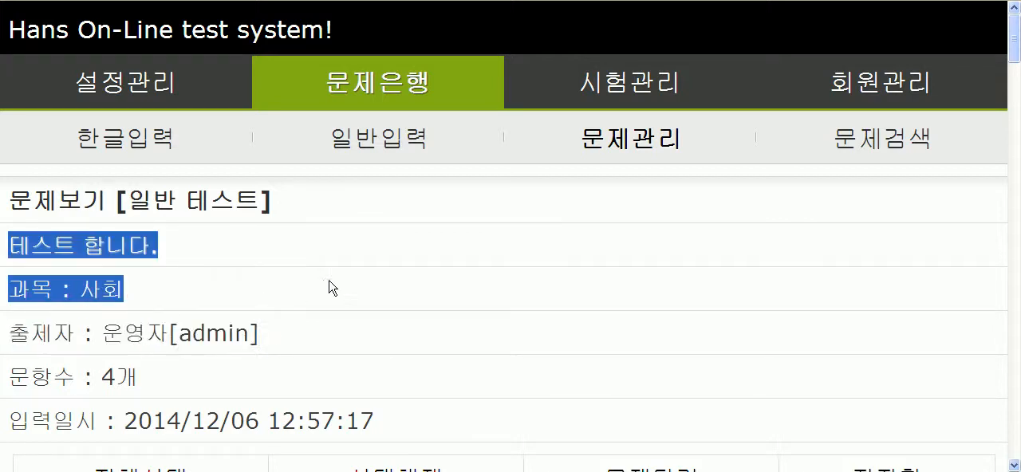
left_click(71, 272)
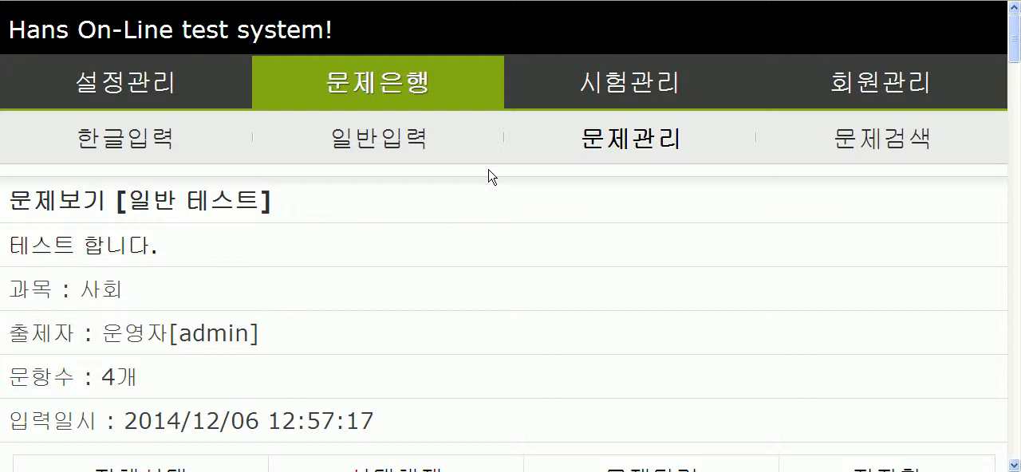
Step: Return to the management list and review the listed tests' titles, authors, subjects, points, question counts and available controls
left_click(622, 142)
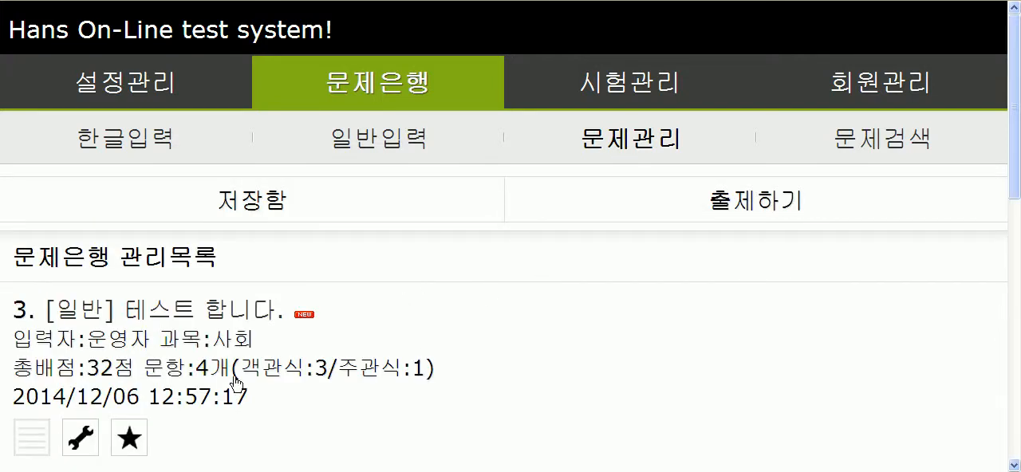
left_click(83, 437)
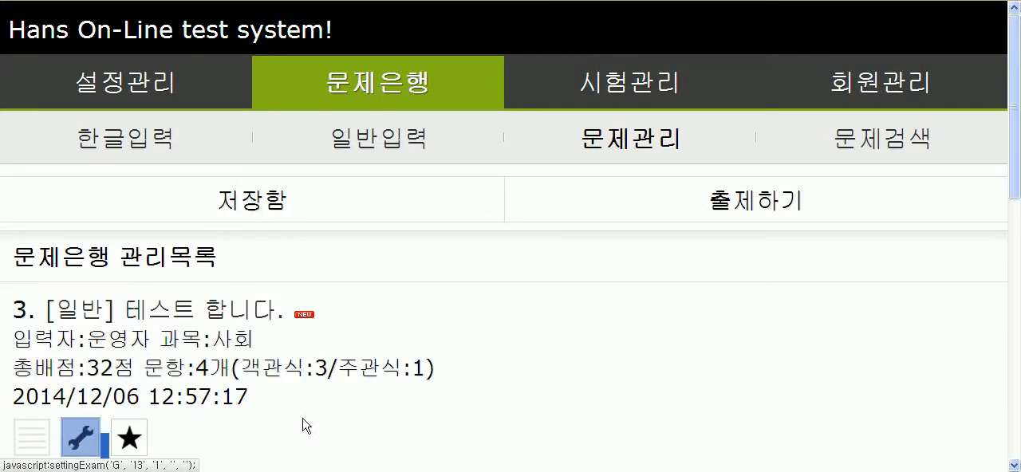
scroll(404, 415, "down", 6)
scroll(293, 363, "down", 1)
scroll(250, 360, "up", 2)
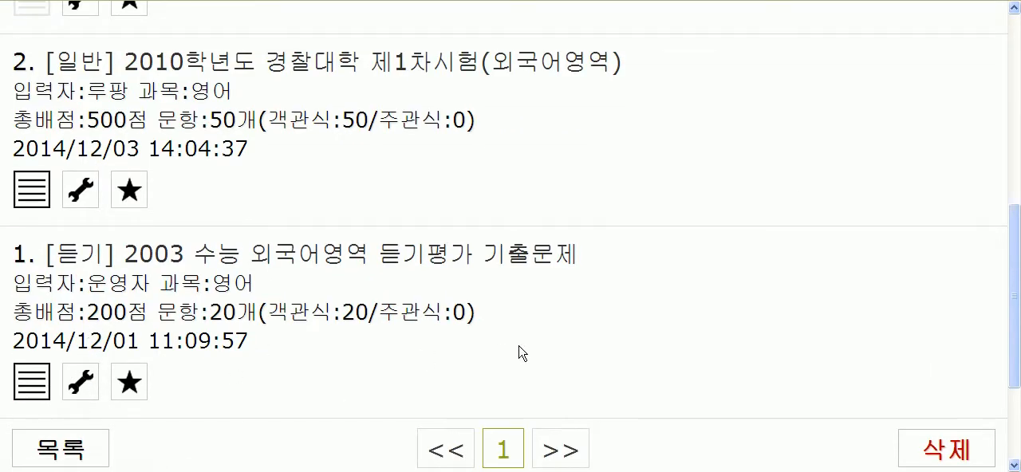
scroll(487, 344, "up", 4)
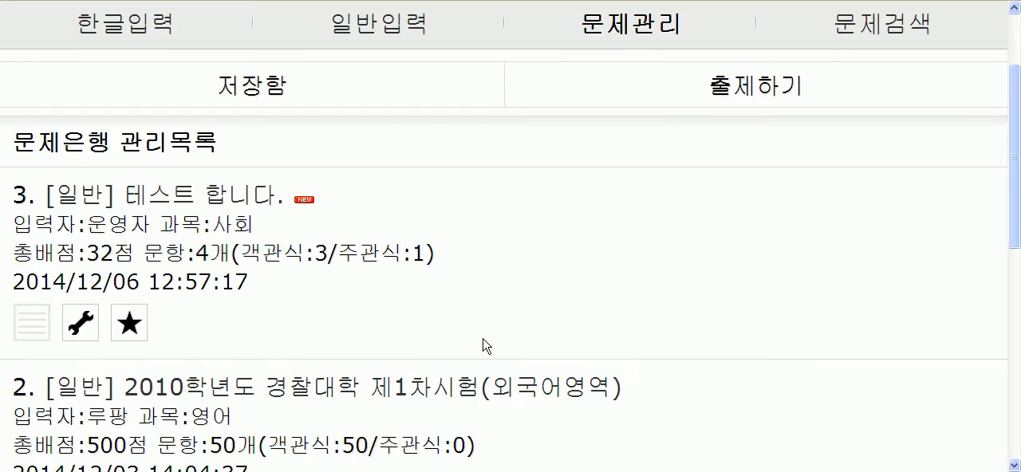
left_click_drag(346, 201, 55, 200)
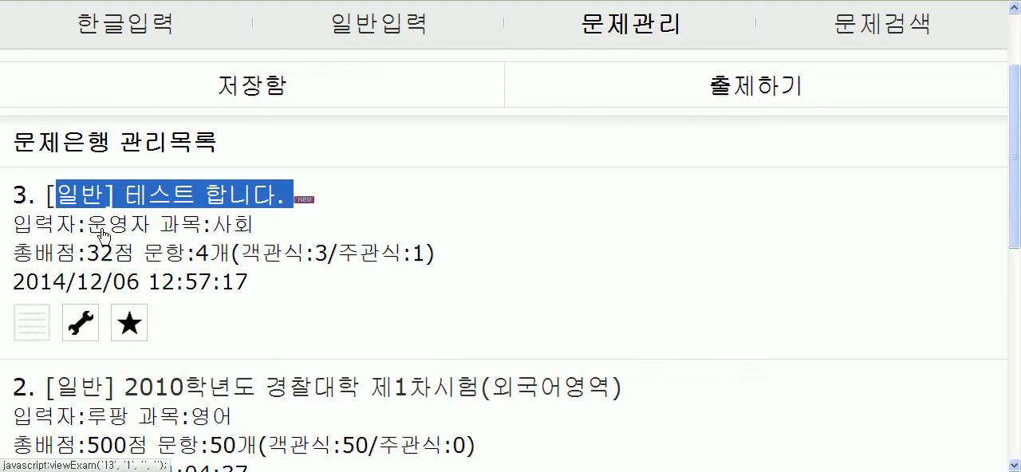
left_click_drag(265, 233, 172, 233)
left_click(301, 309)
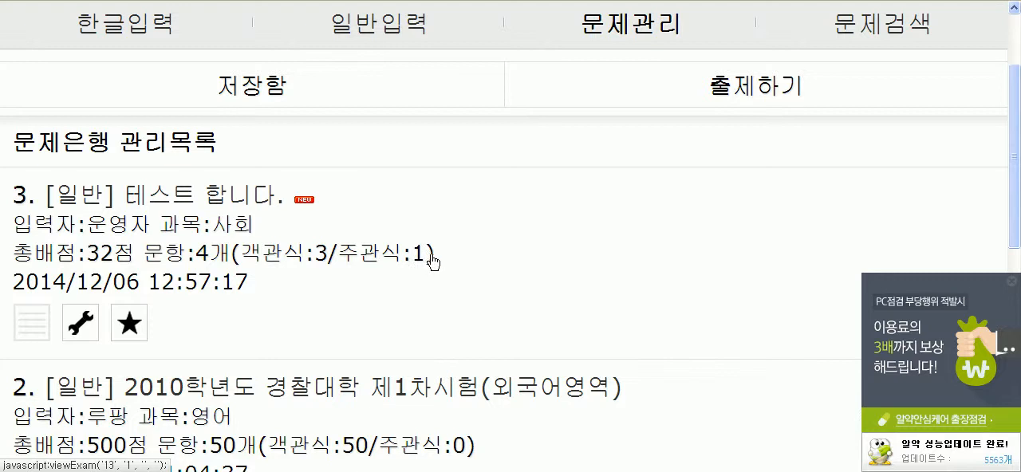
left_click_drag(252, 281, 71, 221)
left_click(653, 301)
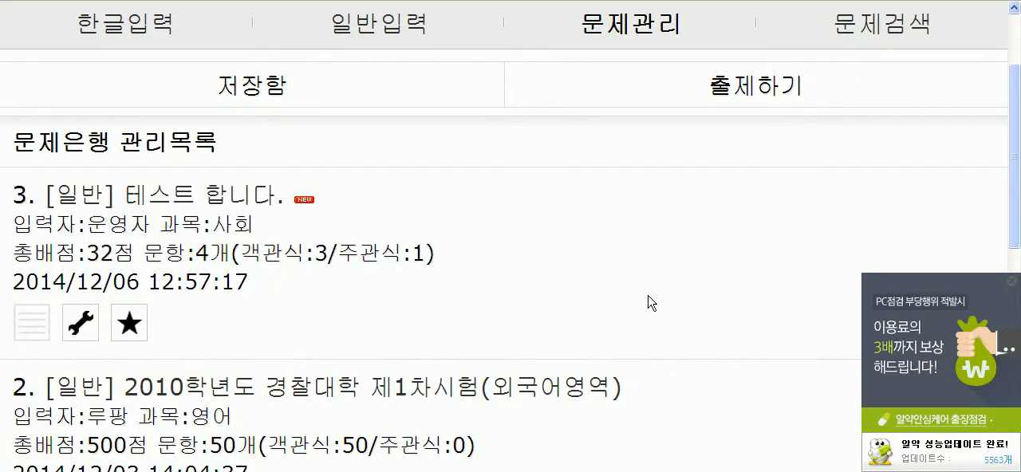
scroll(649, 300, "down", 3)
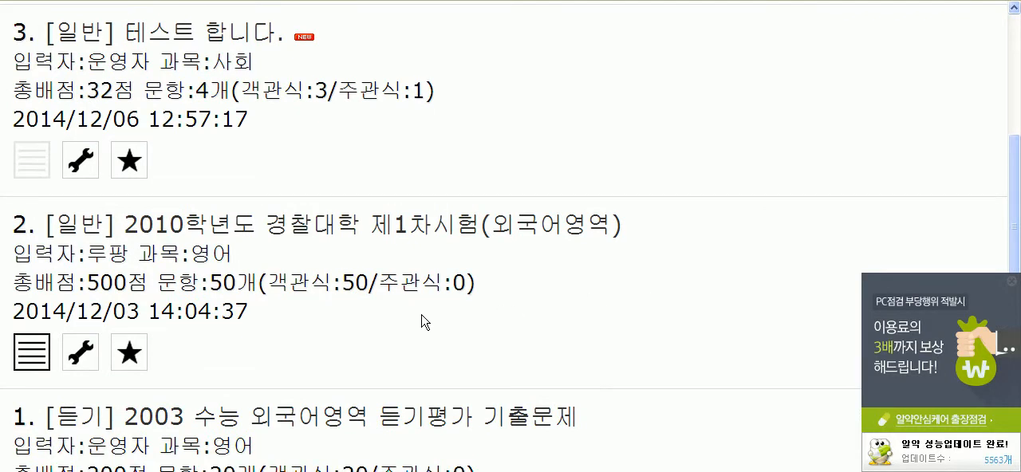
scroll(399, 323, "up", 3)
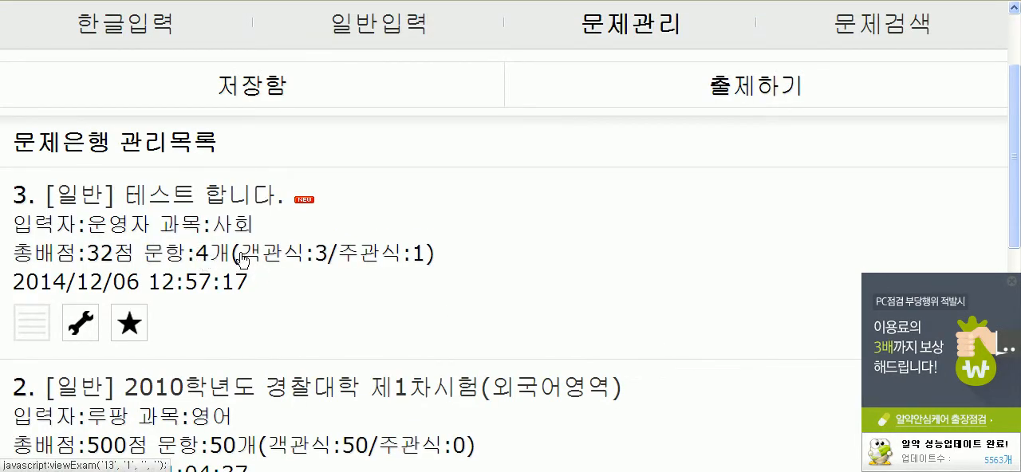
scroll(324, 302, "down", 4)
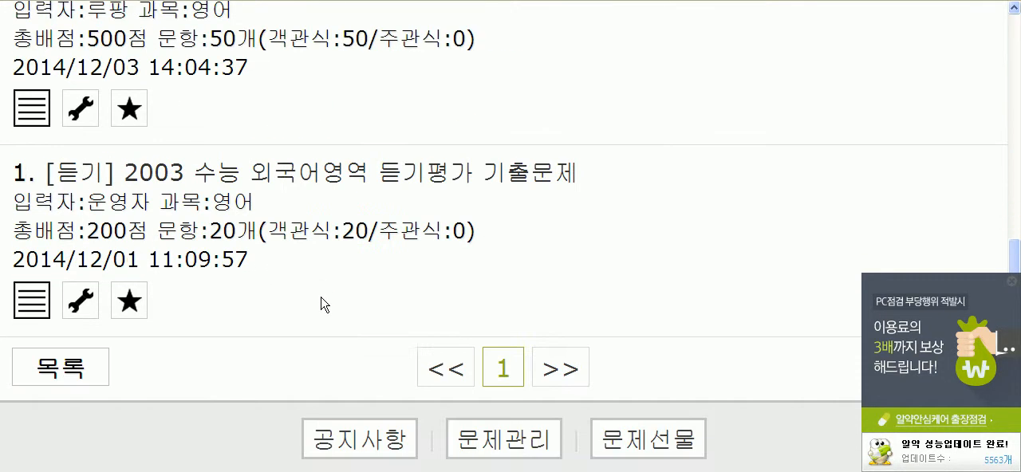
Step: Open the 테스트 합니다. test and look through its details and questions down to the fourth question
scroll(324, 301, "up", 4)
left_click(182, 231)
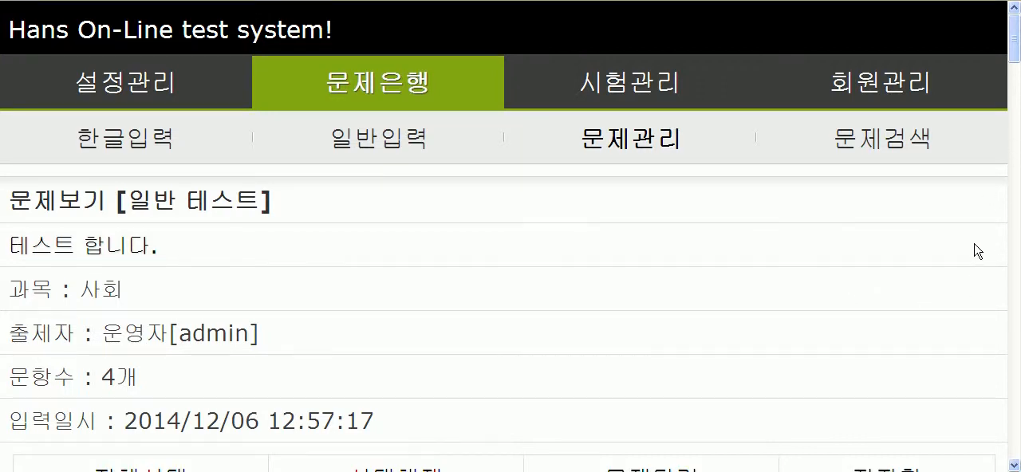
scroll(985, 249, "down", 5)
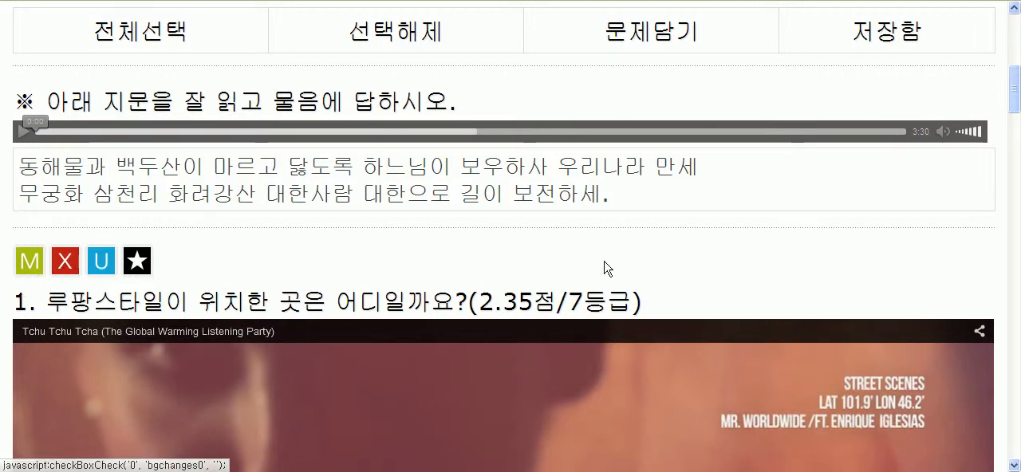
scroll(996, 261, "down", 8)
scroll(1000, 254, "down", 9)
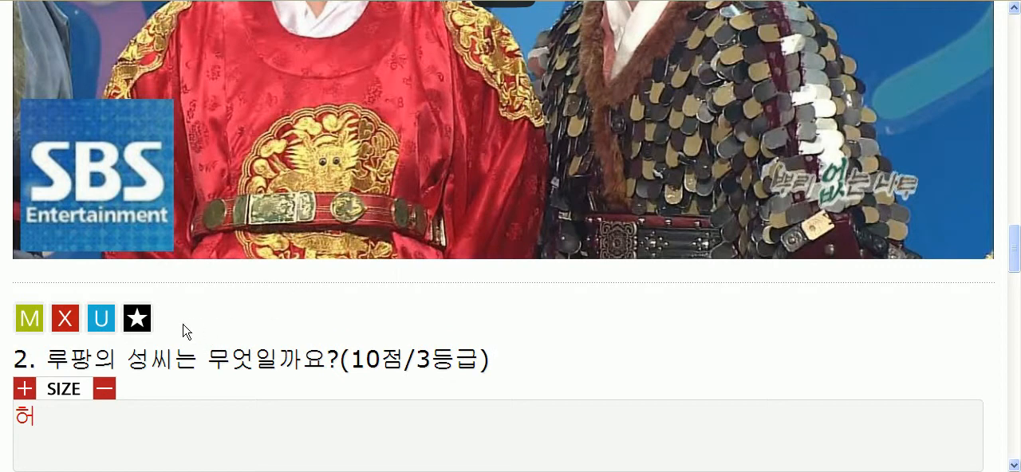
scroll(558, 320, "down", 1)
scroll(558, 320, "down", 3)
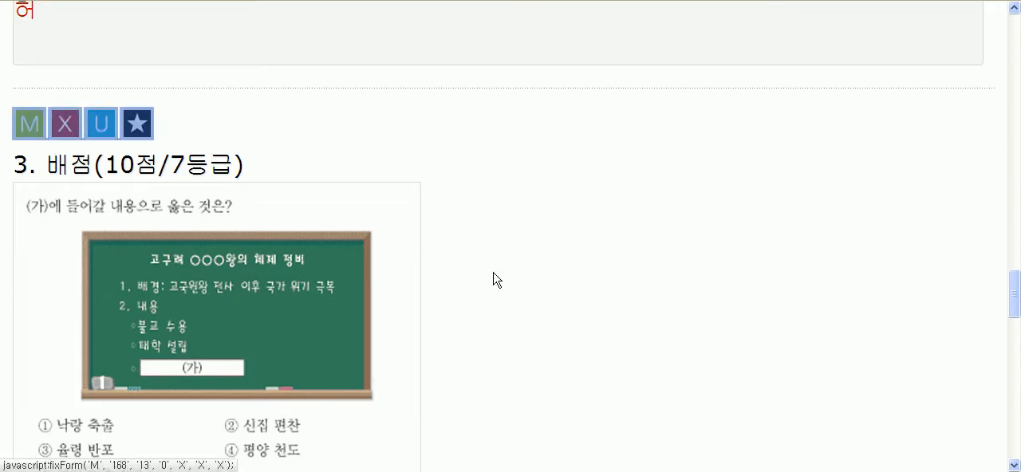
scroll(516, 282, "down", 7)
scroll(513, 281, "down", 4)
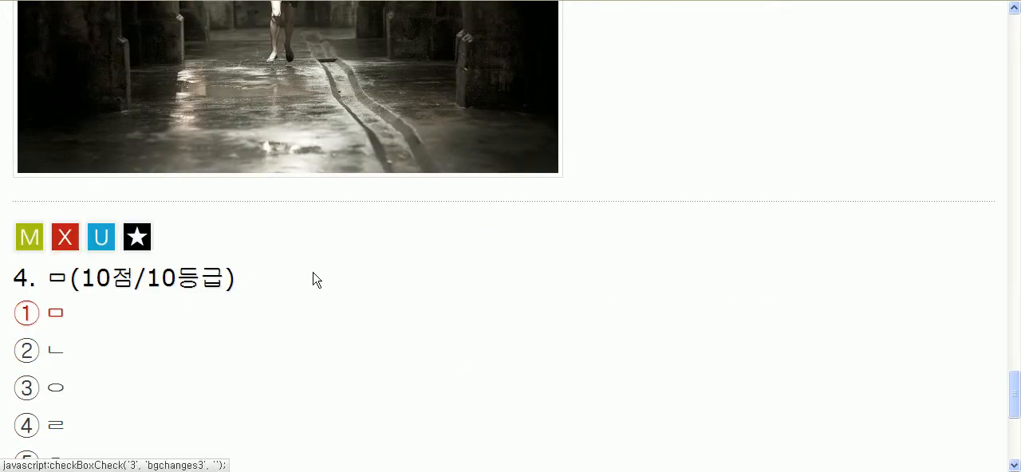
scroll(787, 305, "up", 3)
scroll(745, 303, "down", 5)
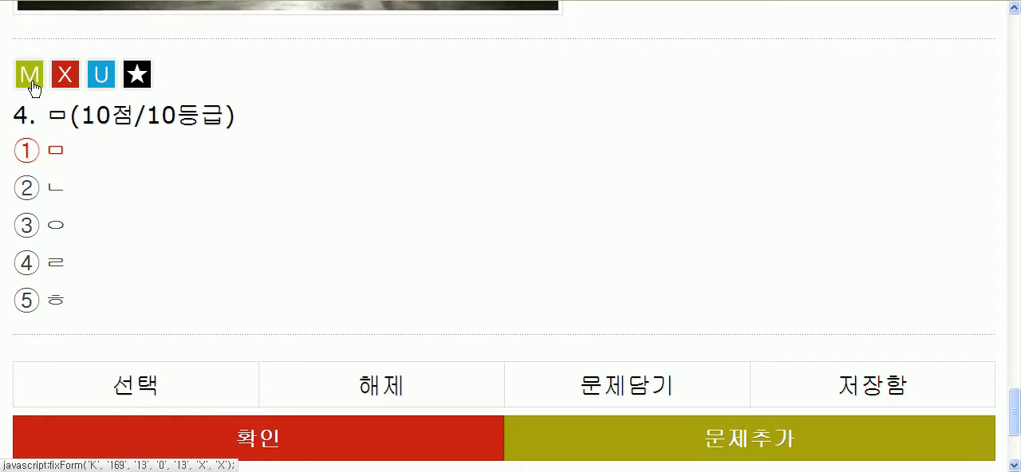
Step: Examine the fourth question's text and answer options together with its edit and delete controls
left_click_drag(104, 305, 12, 126)
left_click(213, 198)
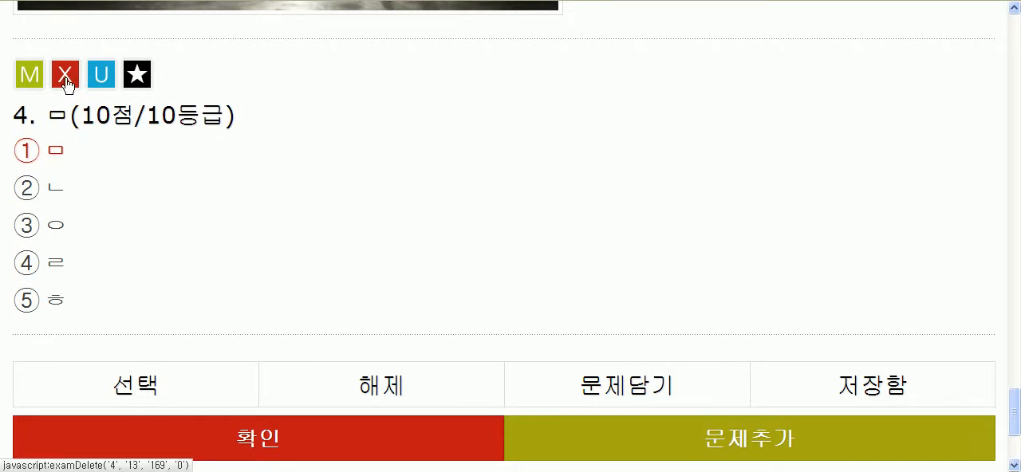
left_click_drag(86, 318, 11, 120)
left_click(226, 209)
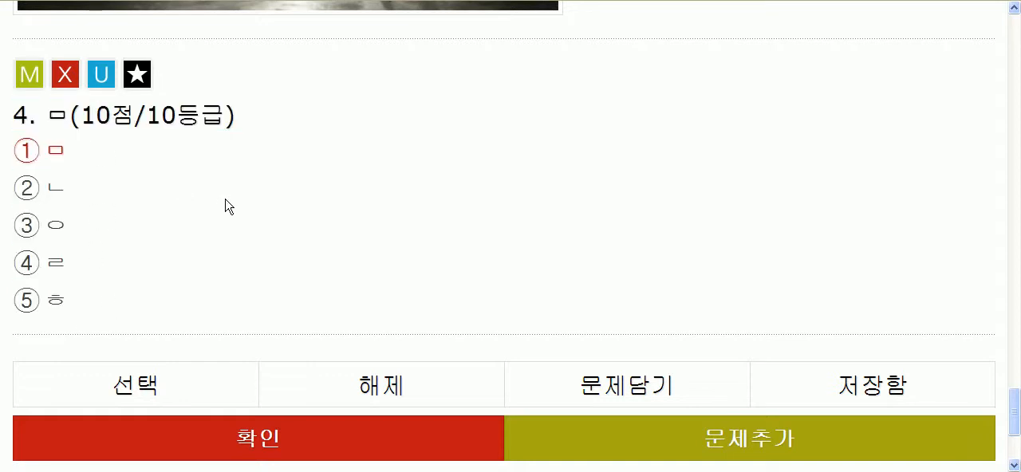
Step: Show the unit assigned to the fourth question, read it and hide it again
left_click(103, 78)
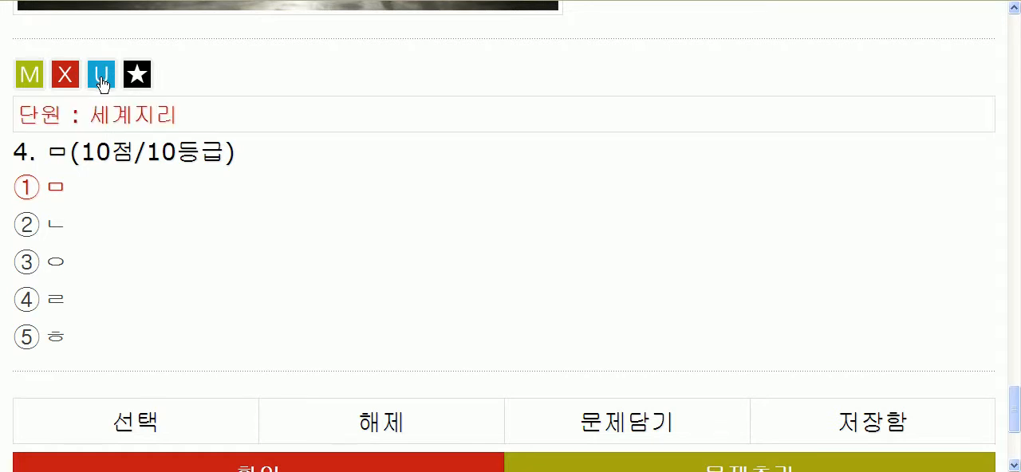
left_click_drag(33, 116, 235, 121)
left_click(234, 121)
left_click_drag(27, 116, 200, 217)
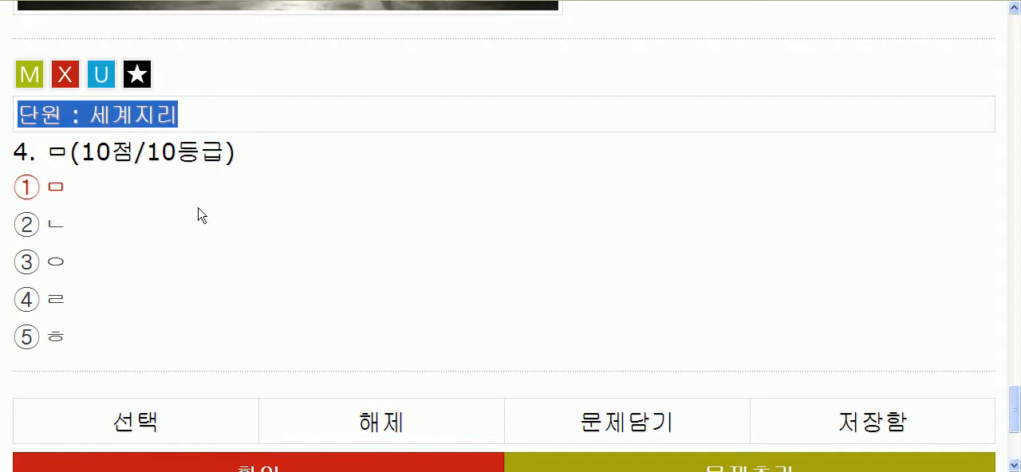
left_click(200, 217)
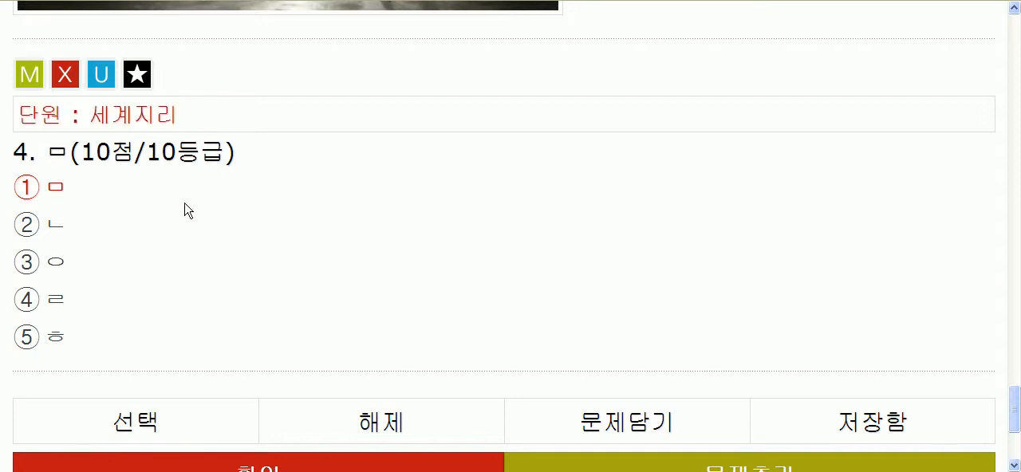
left_click(99, 83)
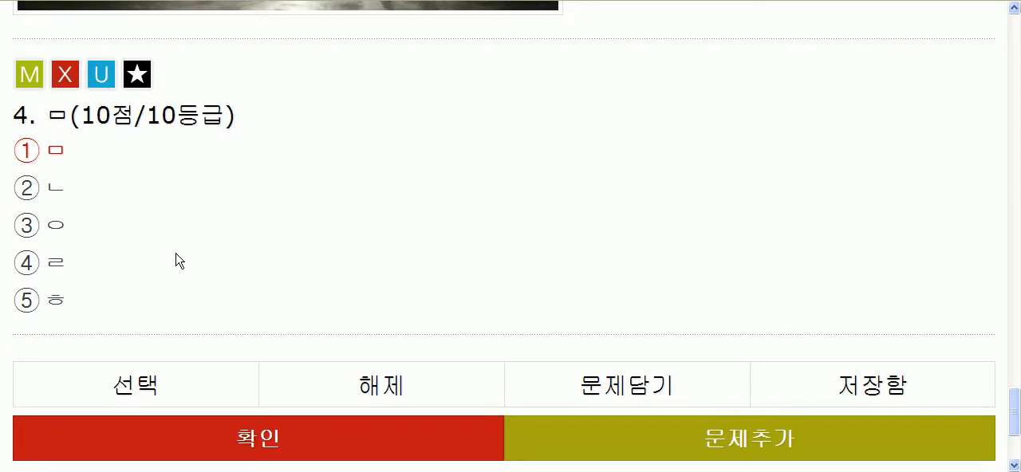
Step: Show the third question's unit information and check it along with the question's heading
scroll(226, 253, "up", 10)
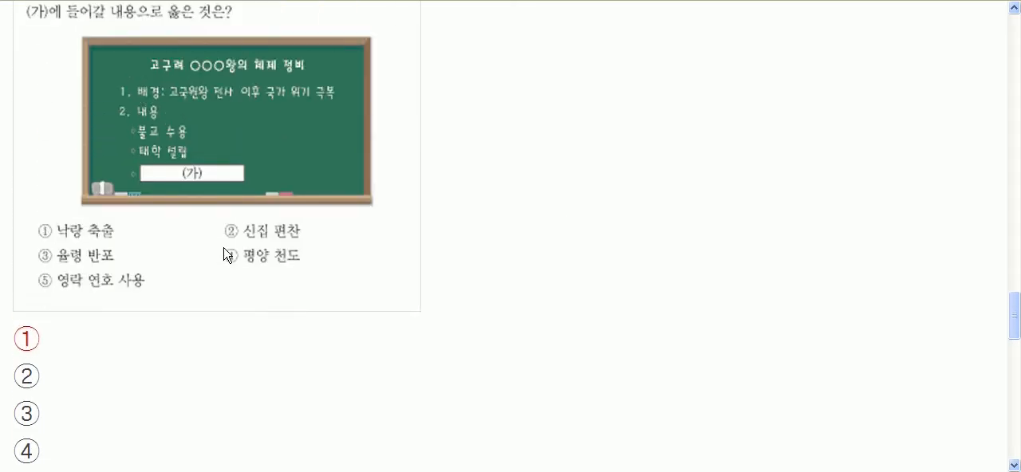
scroll(227, 254, "up", 5)
left_click(102, 128)
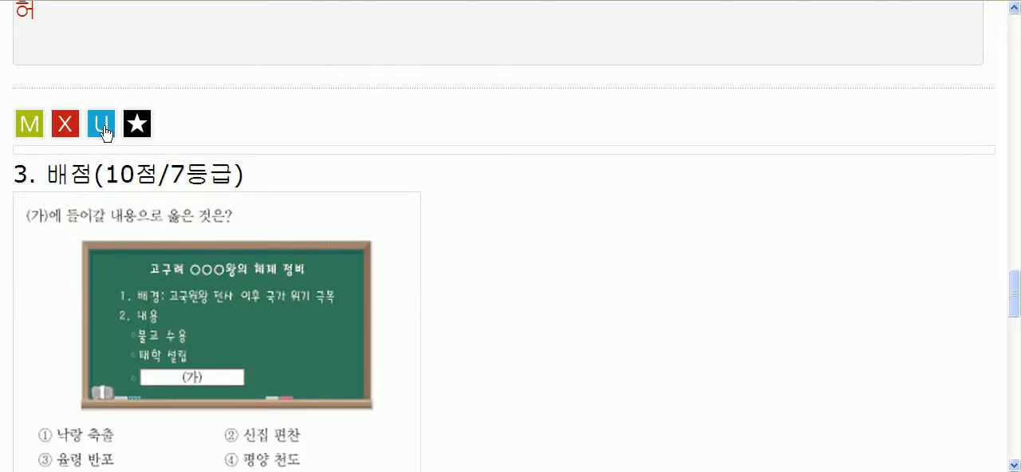
left_click(105, 127)
left_click(104, 127)
left_click_drag(248, 184, 37, 174)
left_click(236, 214)
scroll(235, 212, "up", 8)
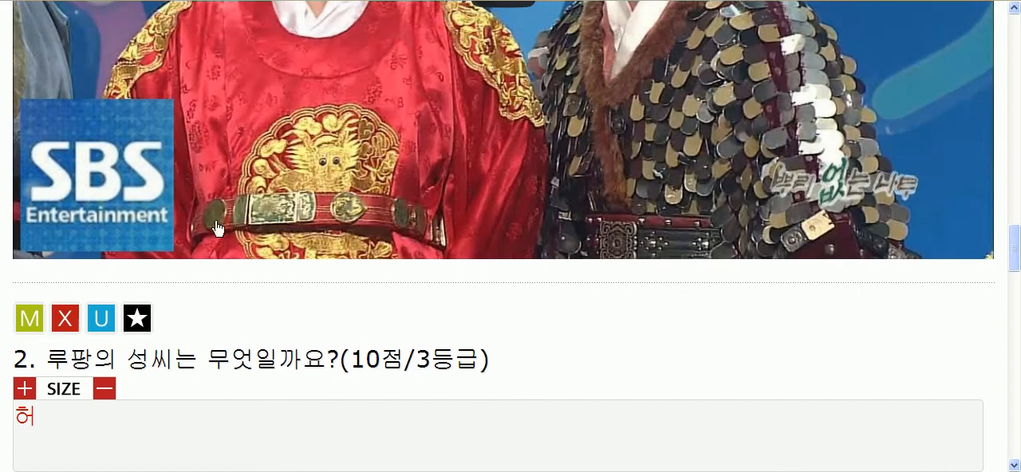
scroll(219, 228, "down", 5)
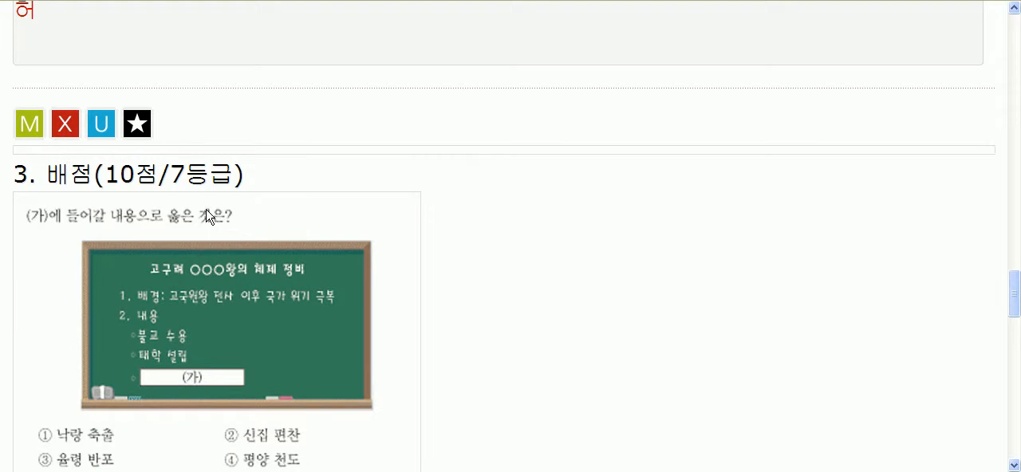
Step: Edit the third question, set its unit to 한국사 and save the change
left_click(32, 130)
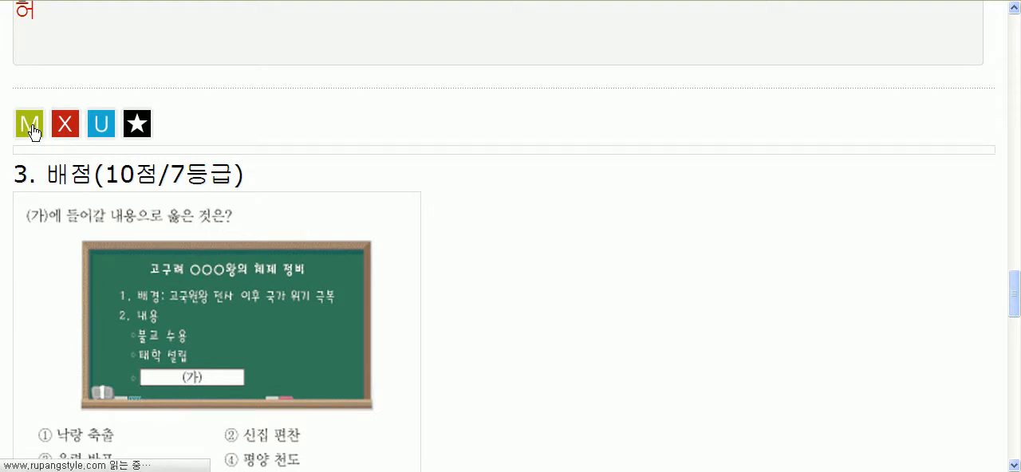
scroll(191, 314, "down", 4)
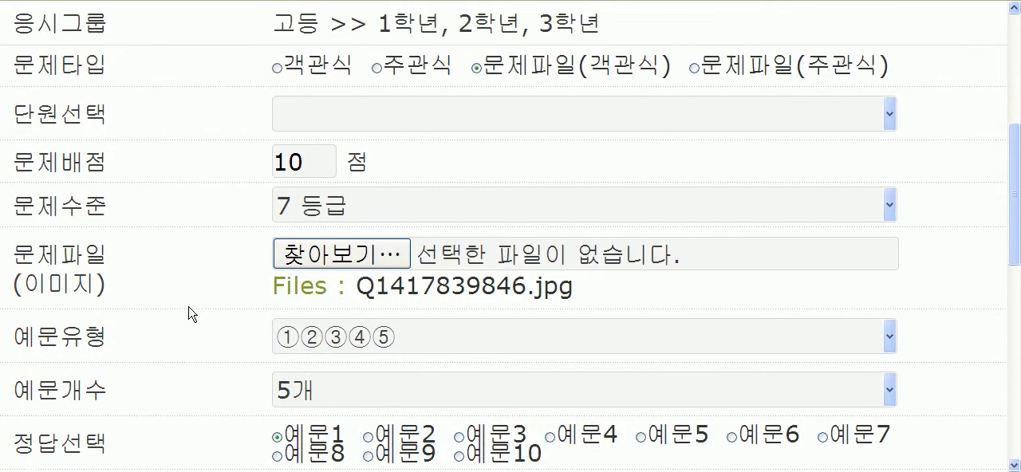
left_click(344, 124)
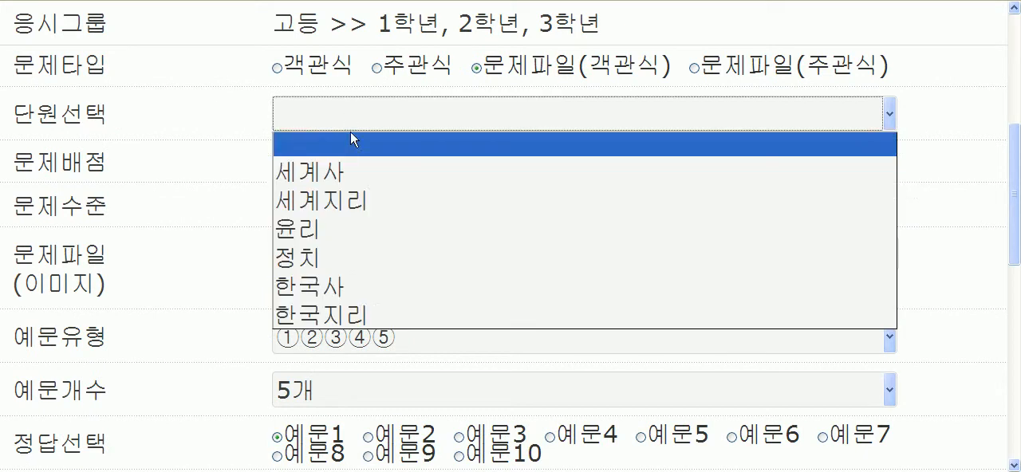
left_click(345, 285)
scroll(194, 289, "down", 10)
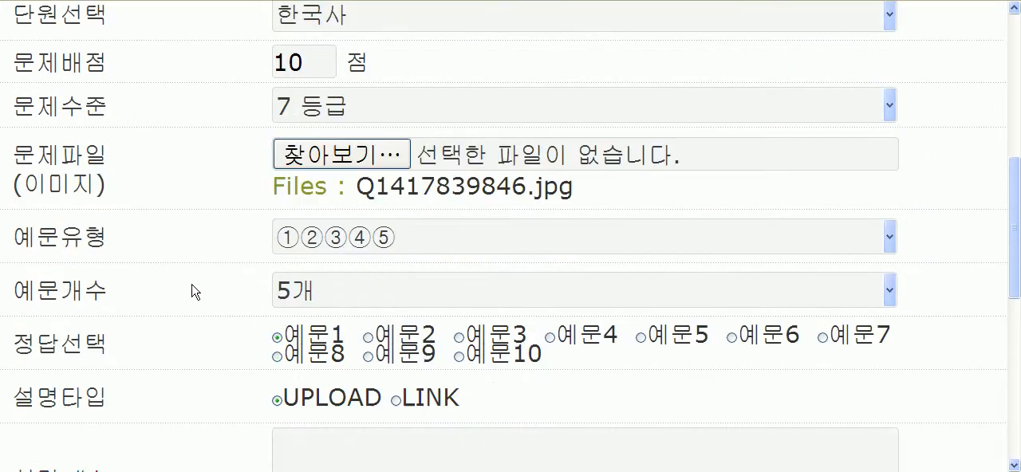
left_click(182, 278)
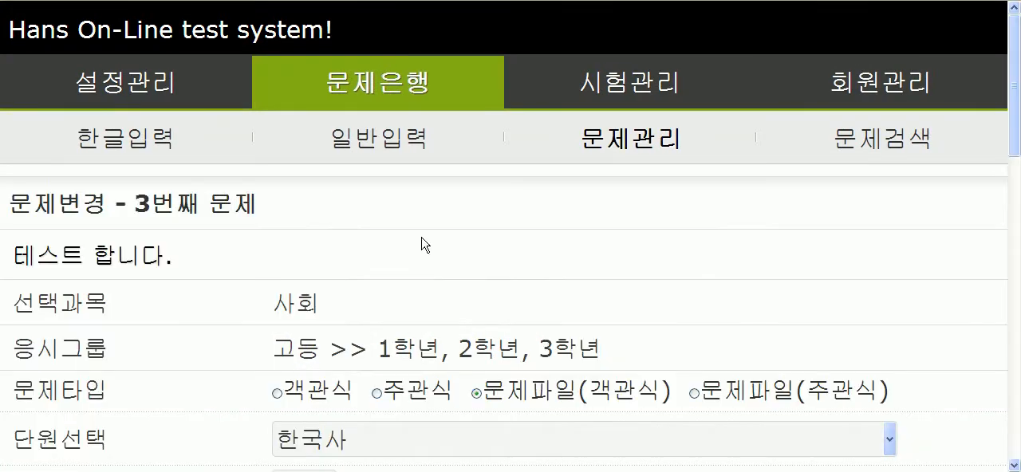
Step: Check the third question's assigned unit in the 테스트 합니다. test and look over the question's content
left_click_drag(1007, 85, 1000, 437)
left_click(852, 271)
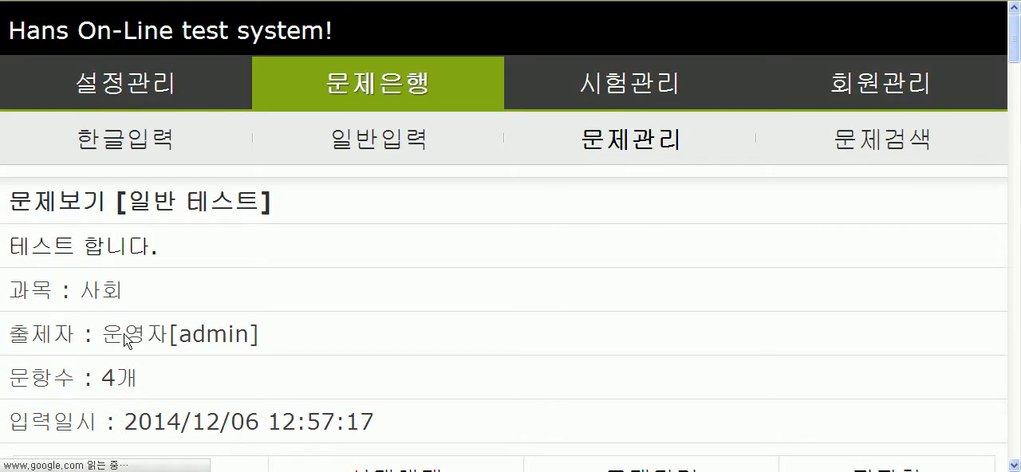
scroll(116, 336, "down", 8)
scroll(107, 335, "down", 15)
scroll(110, 337, "down", 5)
scroll(109, 335, "up", 2)
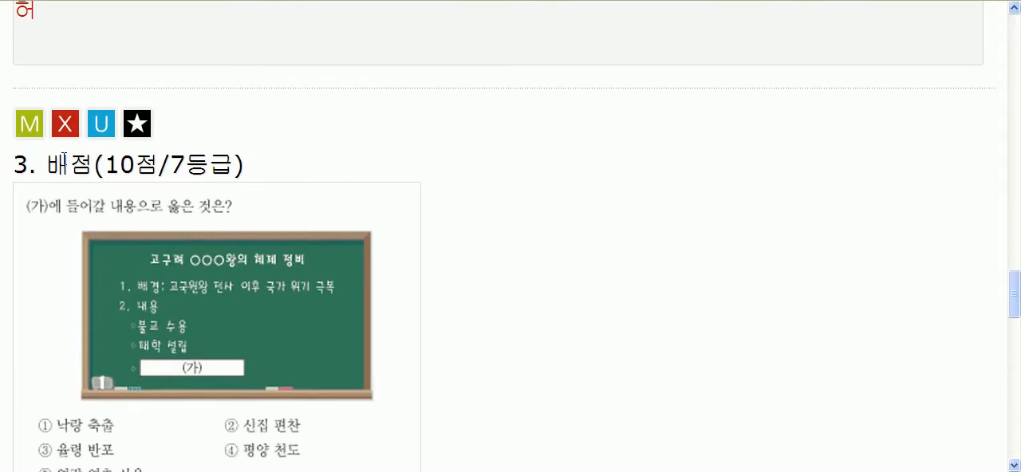
left_click(102, 125)
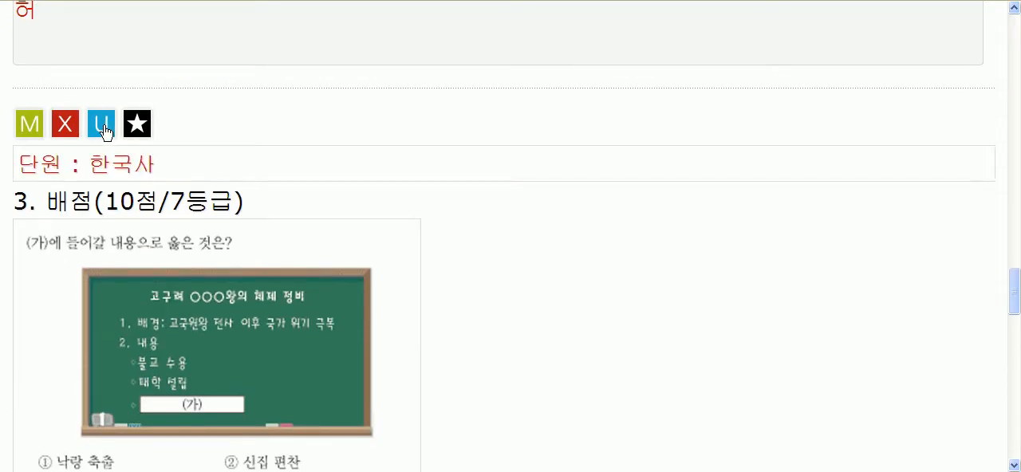
left_click_drag(97, 169, 192, 169)
left_click(272, 174)
scroll(557, 307, "down", 8)
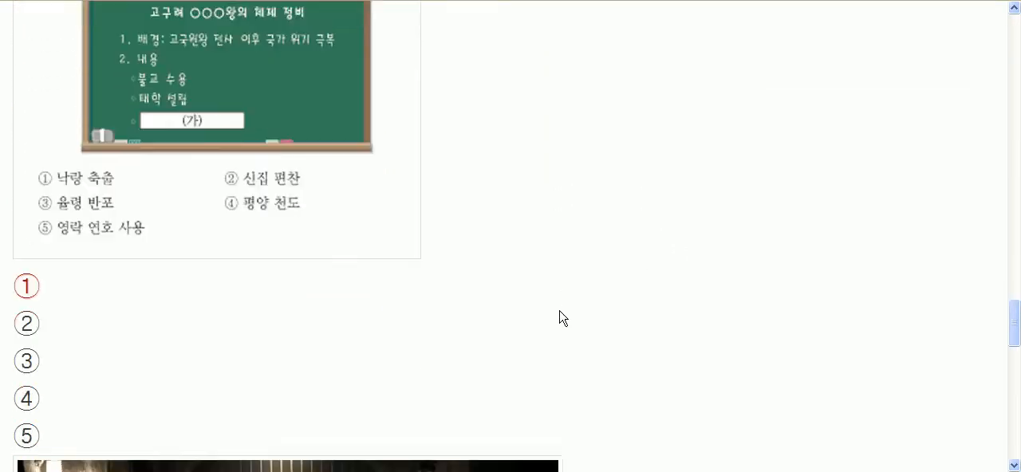
scroll(654, 325, "up", 9)
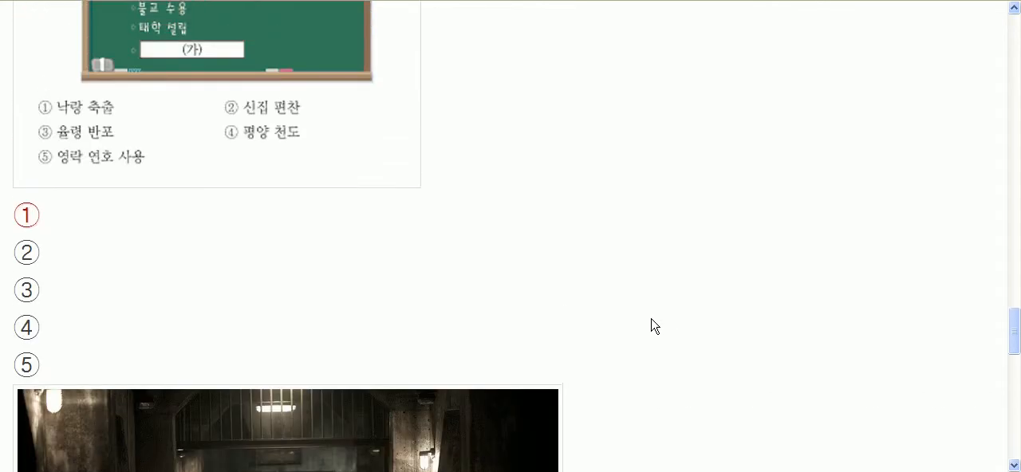
scroll(564, 331, "up", 1)
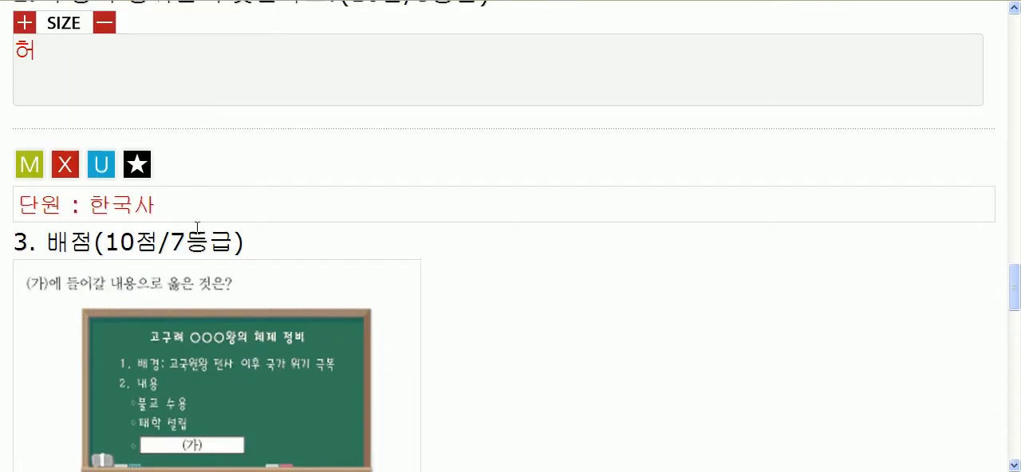
Step: Open the second question for editing, review its fields and try to save it without a unit
scroll(209, 283, "up", 4)
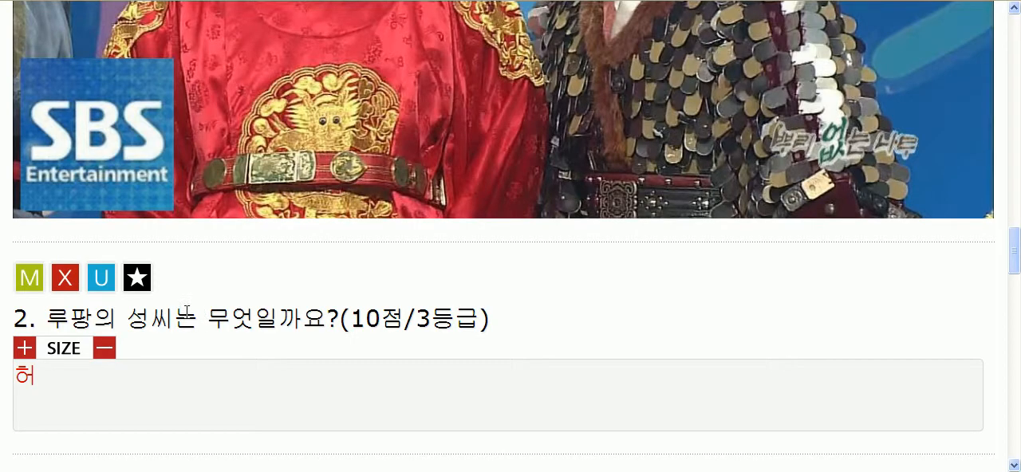
left_click(31, 284)
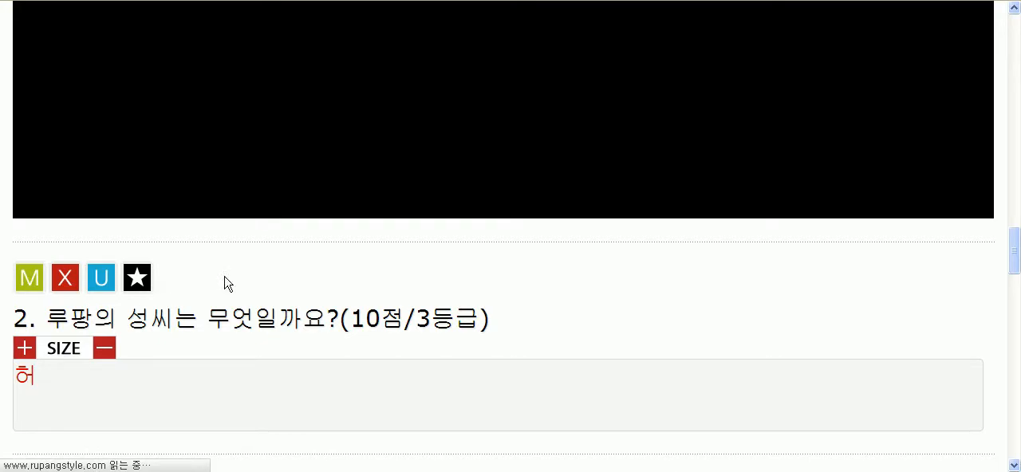
scroll(205, 331, "down", 4)
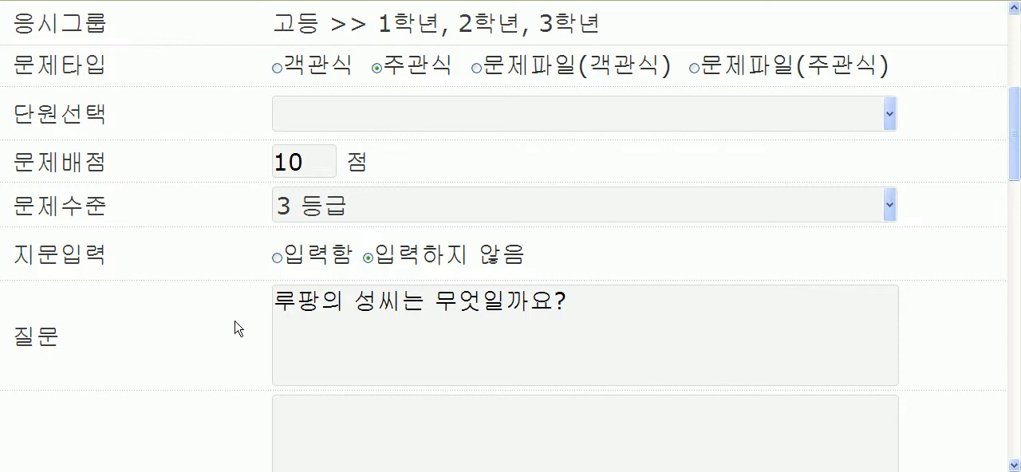
scroll(223, 335, "down", 12)
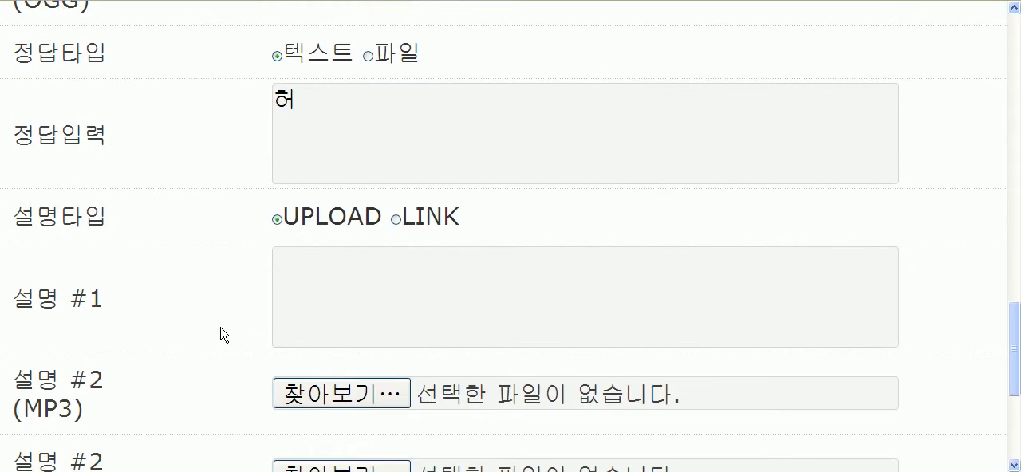
scroll(225, 334, "down", 4)
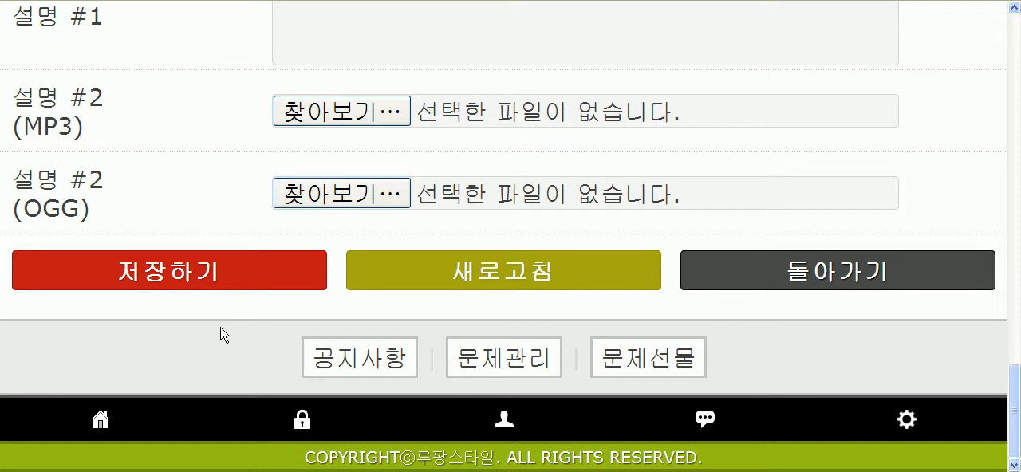
left_click(183, 279)
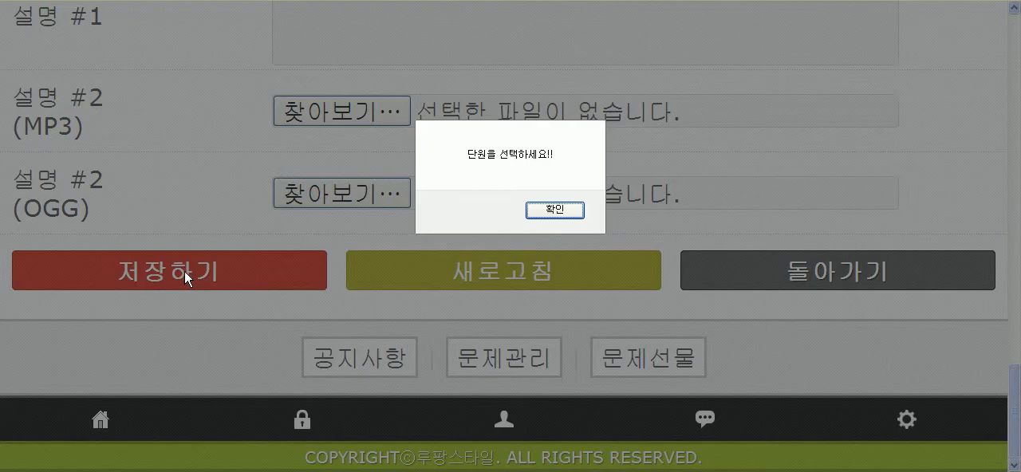
left_click(554, 213)
Step: Set the second question's unit to 한국지리 and save the change
scroll(235, 319, "up", 10)
scroll(235, 319, "up", 8)
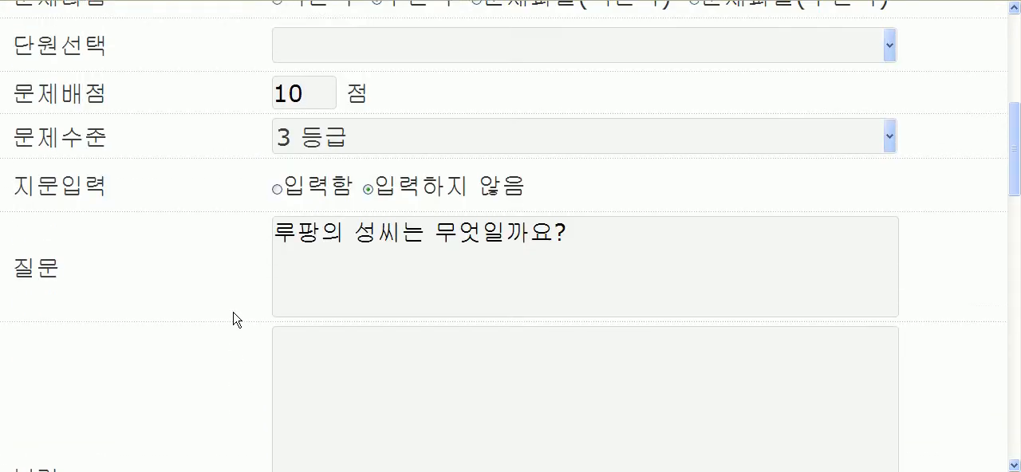
left_click(345, 326)
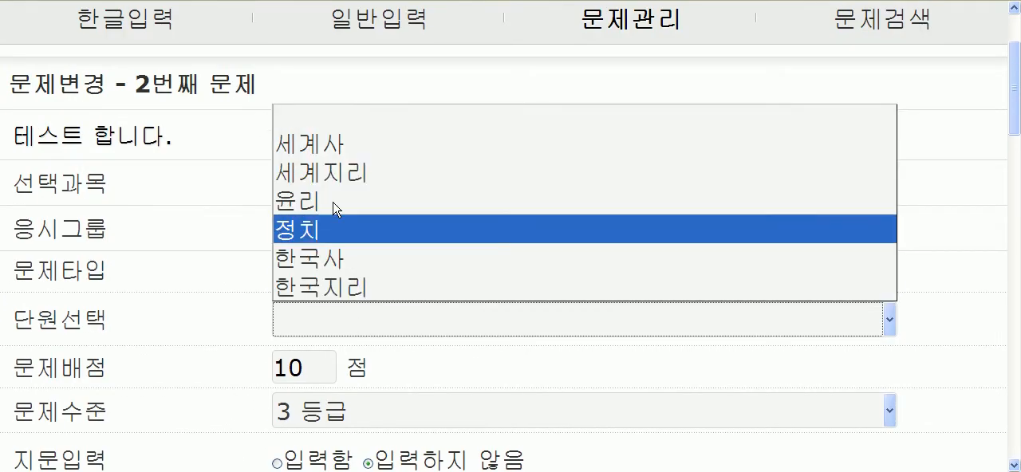
left_click(319, 288)
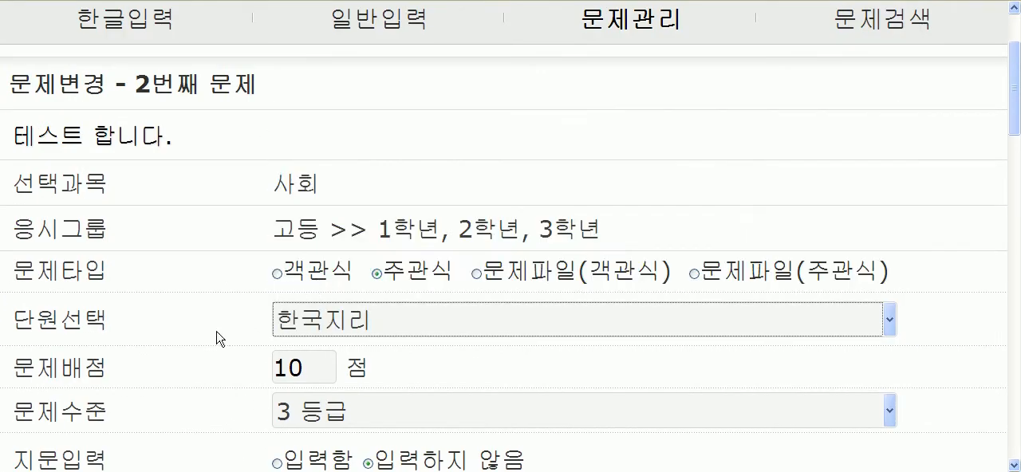
scroll(192, 384, "down", 12)
scroll(188, 375, "down", 5)
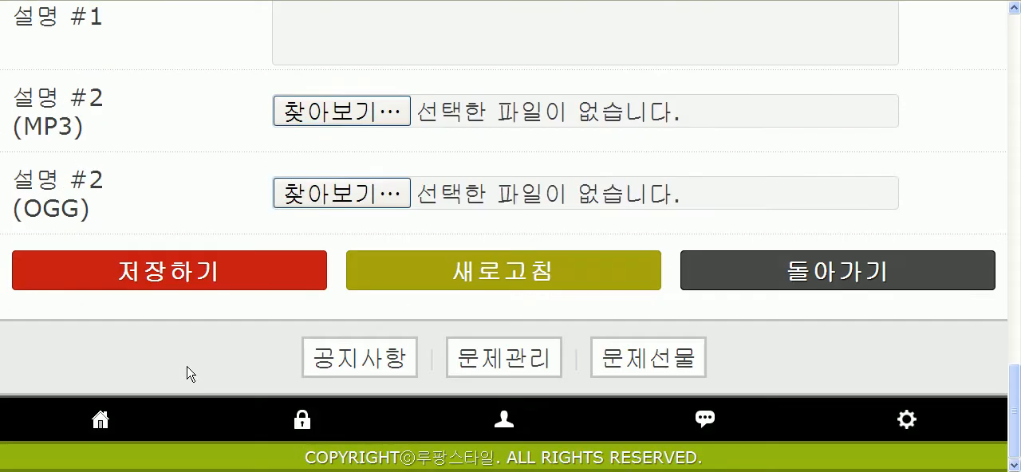
left_click(167, 288)
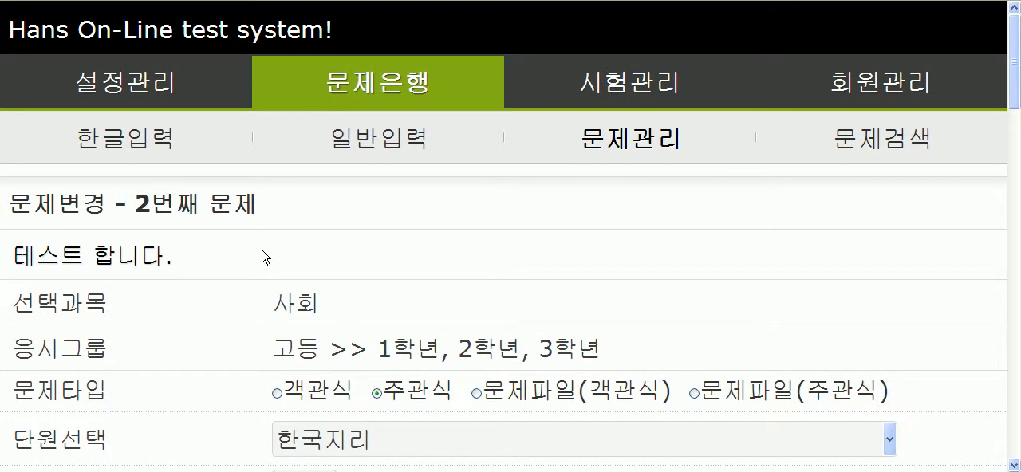
Step: Review the saved second question's fields, return to the test view and look over the whole question page
scroll(228, 337, "down", 10)
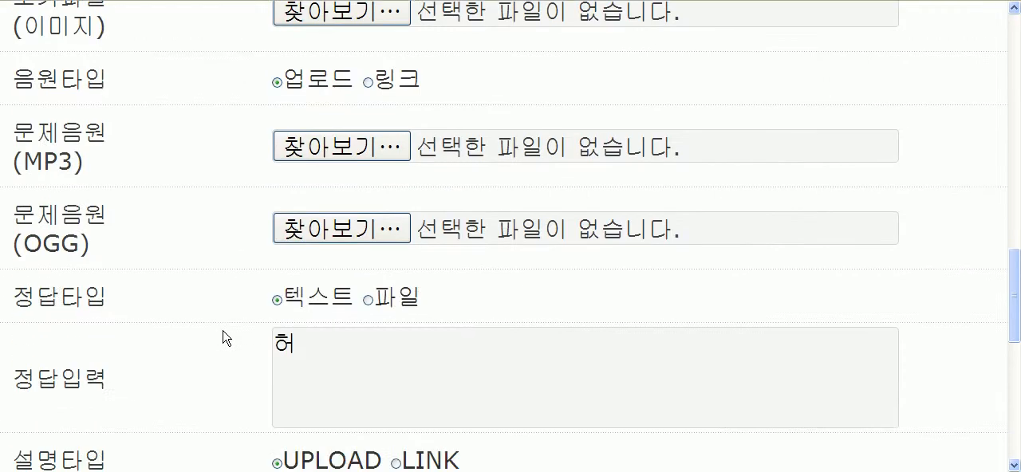
scroll(223, 338, "down", 5)
left_click(794, 285)
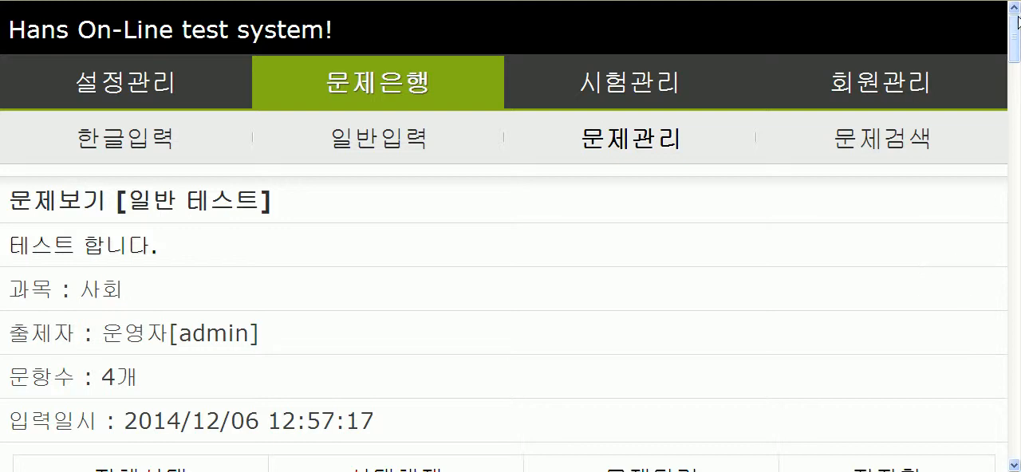
left_click_drag(1019, 40, 1019, 22)
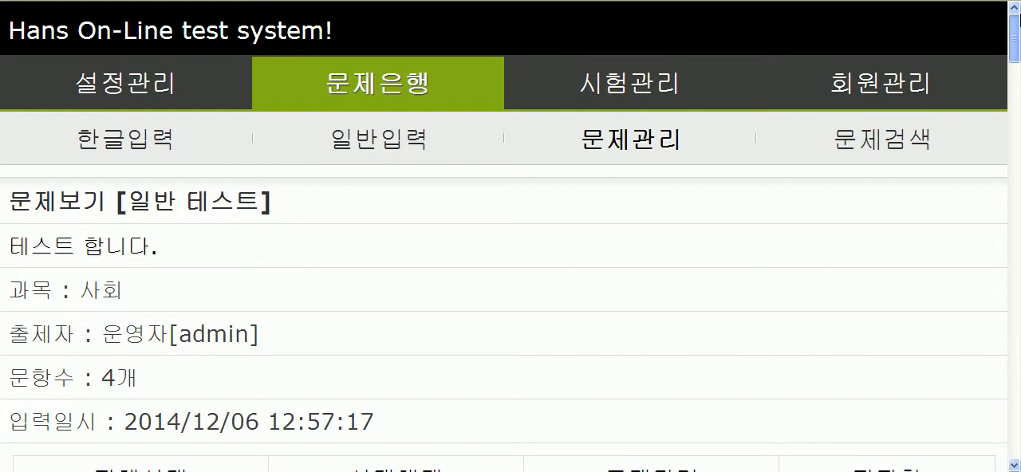
left_click_drag(1020, 84, 1018, 441)
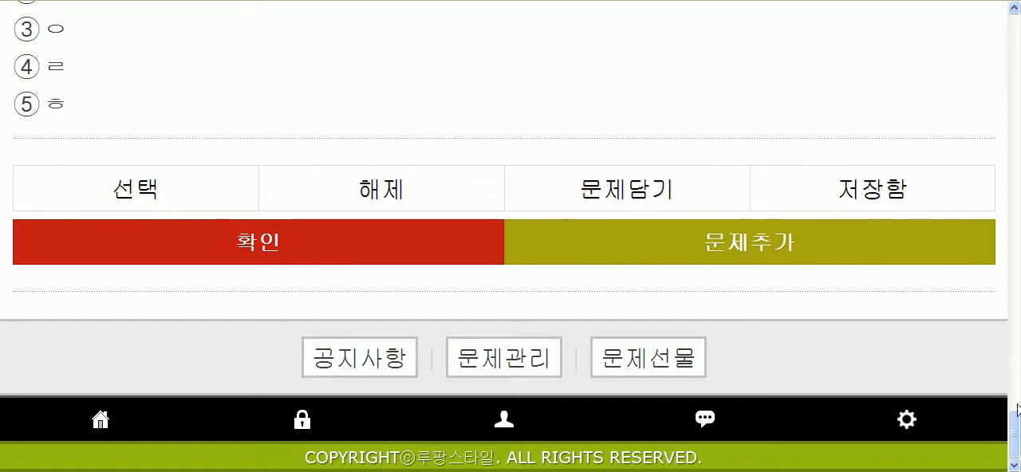
left_click_drag(1016, 439, 1017, 32)
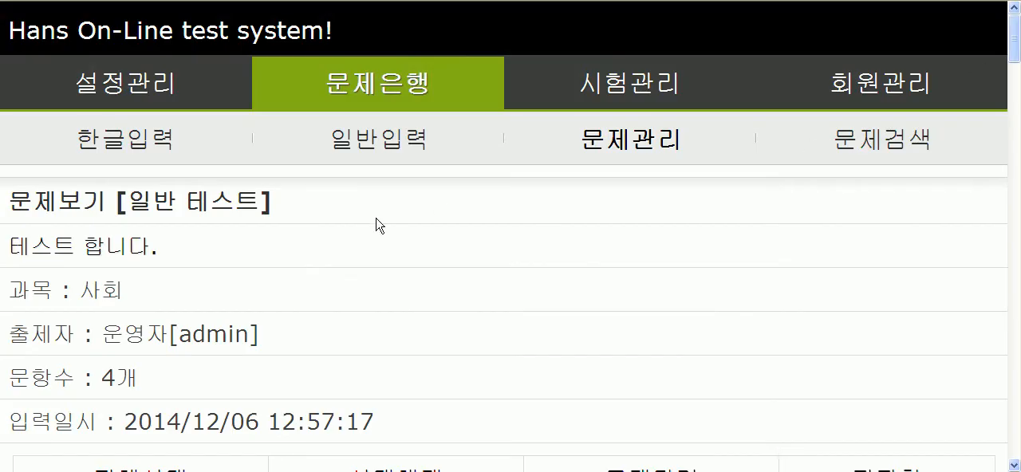
Step: View the title settings of the 테스트 합니다. test from the 문제관리 list and return to the list
left_click(630, 142)
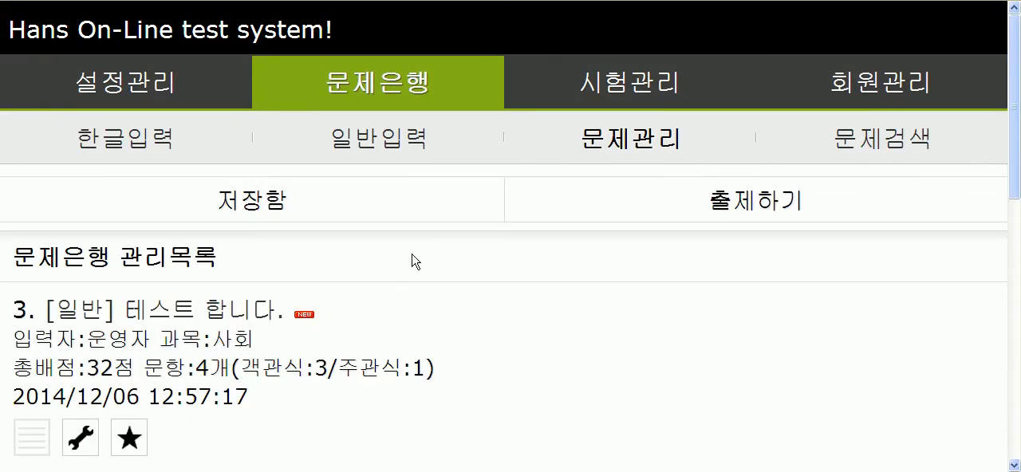
left_click(83, 440)
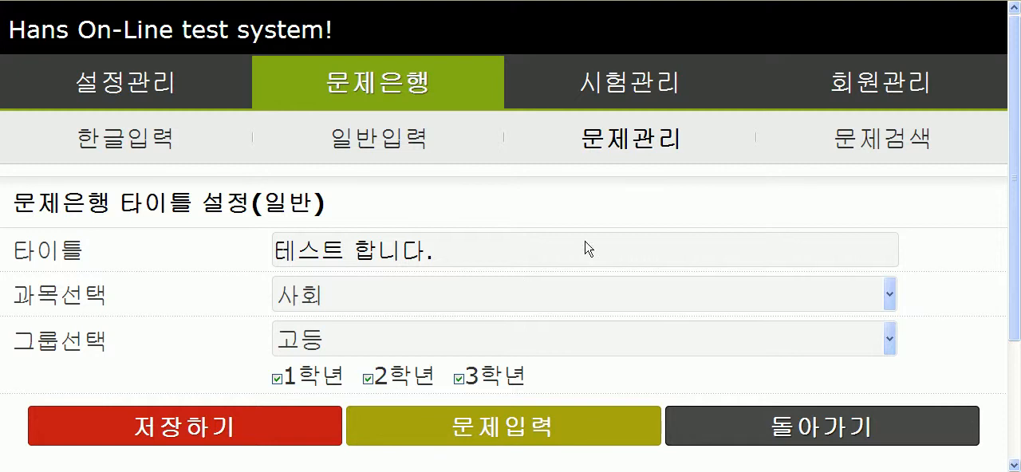
left_click(642, 147)
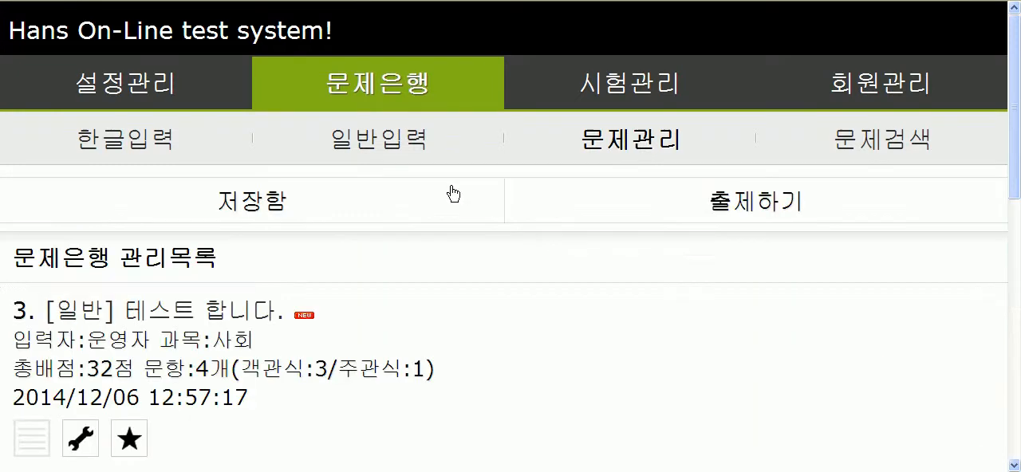
Step: Open the form for adding a question to the 테스트 합니다. test, check its question-number heading and go back to the test view
scroll(238, 209, "down", 3)
left_click(202, 176)
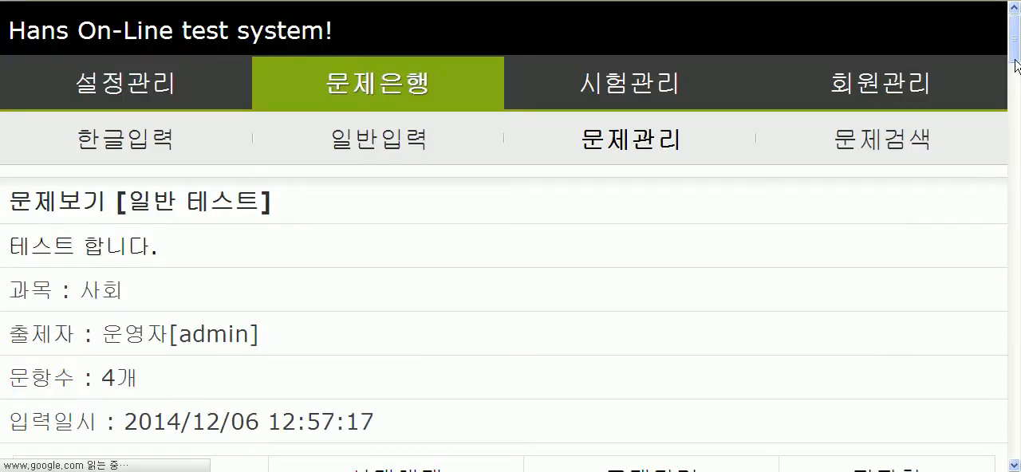
left_click_drag(1015, 40, 1018, 447)
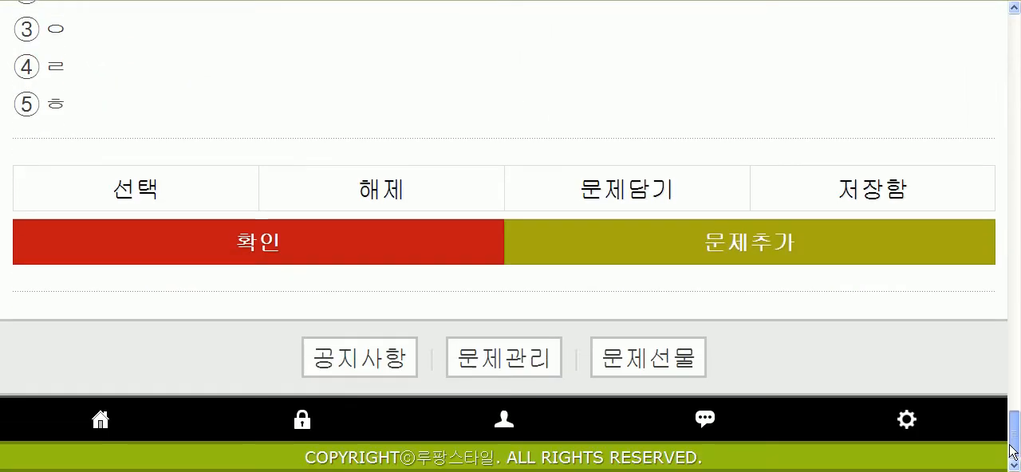
left_click(751, 250)
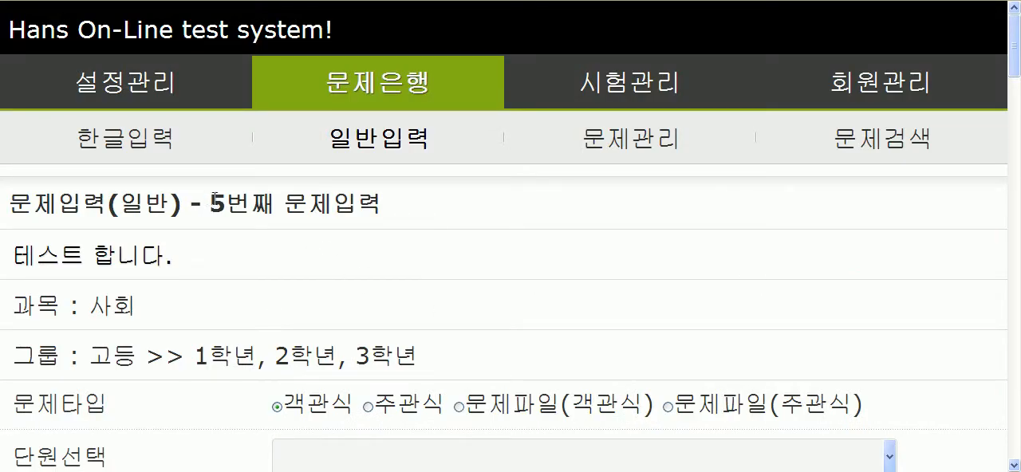
left_click_drag(210, 202, 397, 217)
left_click(482, 242)
left_click(23, 0)
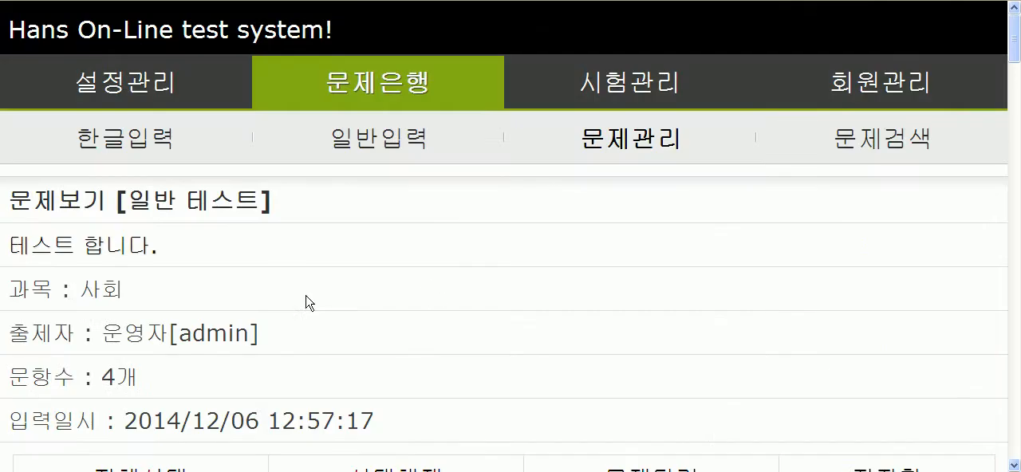
Step: Look over the edit and delete controls of the test's questions, from the fourth question back to the first and second
left_click_drag(1014, 48, 1010, 433)
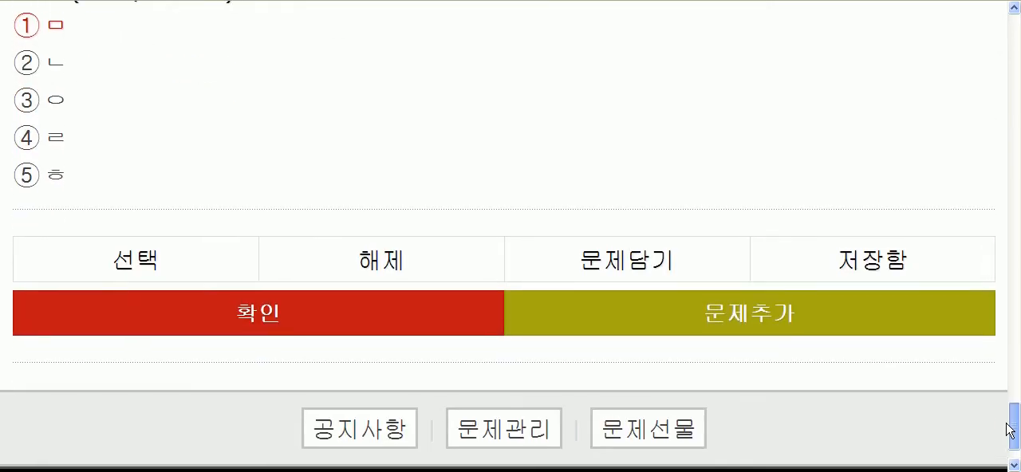
left_click_drag(1015, 435, 1018, 397)
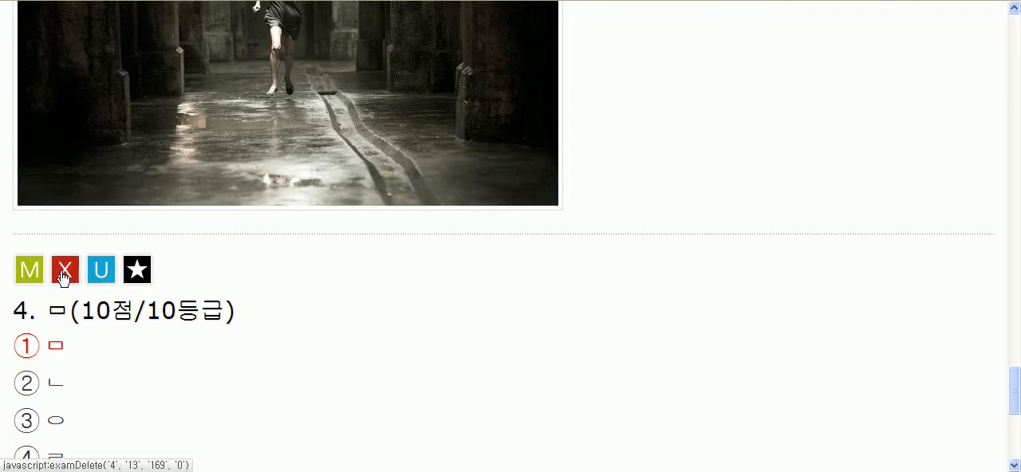
left_click_drag(1018, 408, 1016, 132)
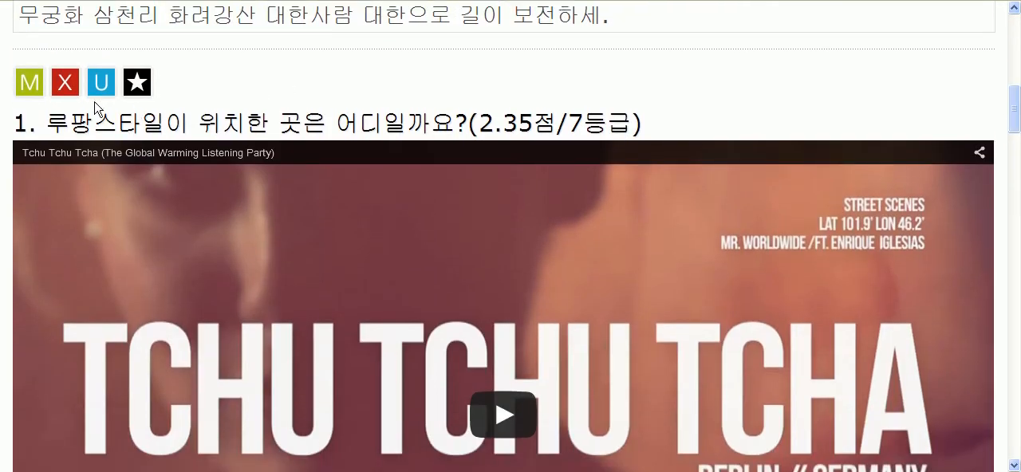
scroll(229, 257, "down", 3)
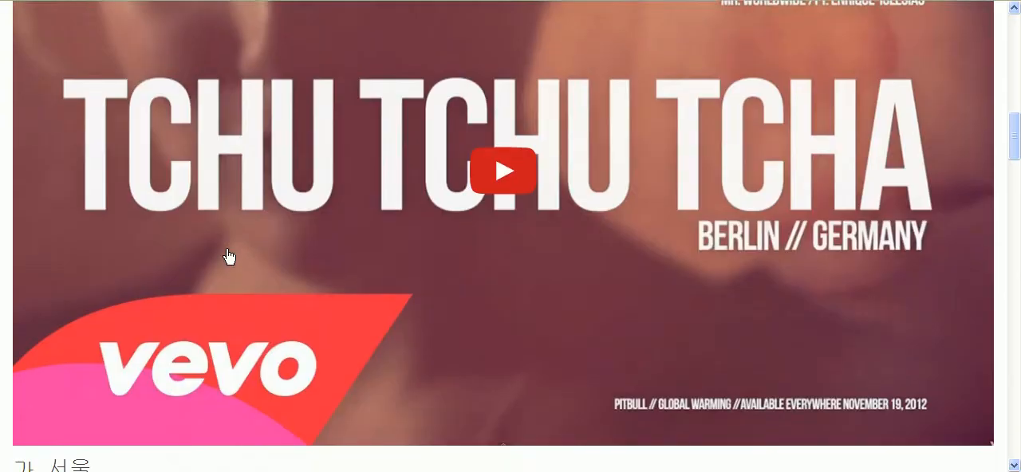
scroll(229, 257, "down", 10)
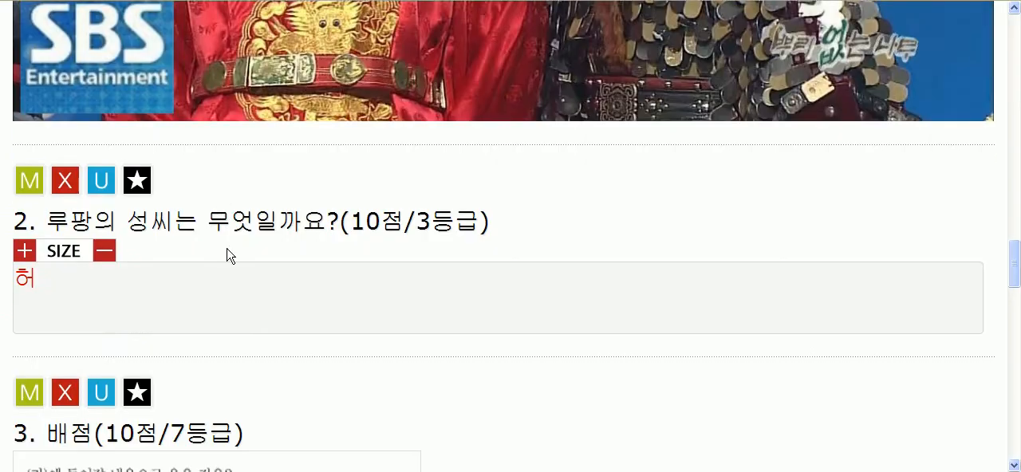
Step: Start deleting the second question, read the deletion warning about its related passage, and cancel the deletion
left_click(64, 183)
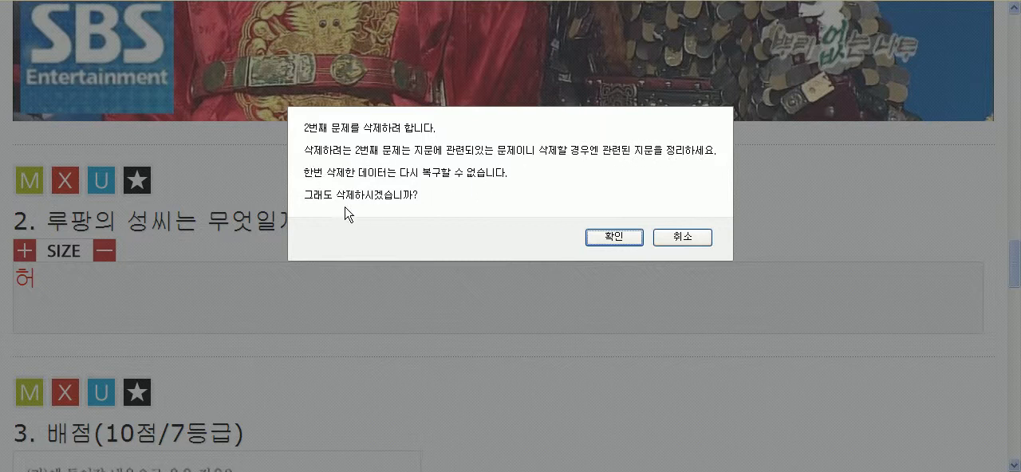
left_click(678, 239)
left_click_drag(52, 221, 364, 224)
left_click(844, 230)
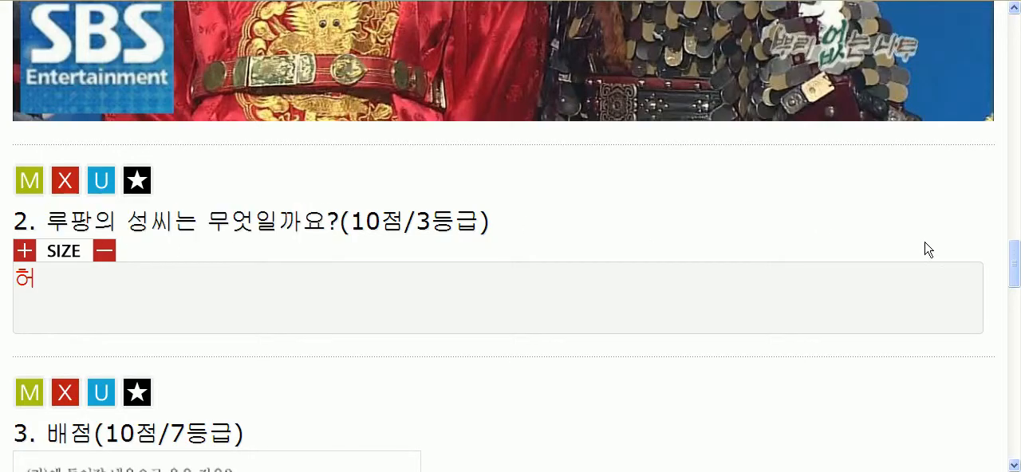
Step: Open the first question for editing and examine its 관련문제 field
left_click_drag(1012, 268, 1014, 99)
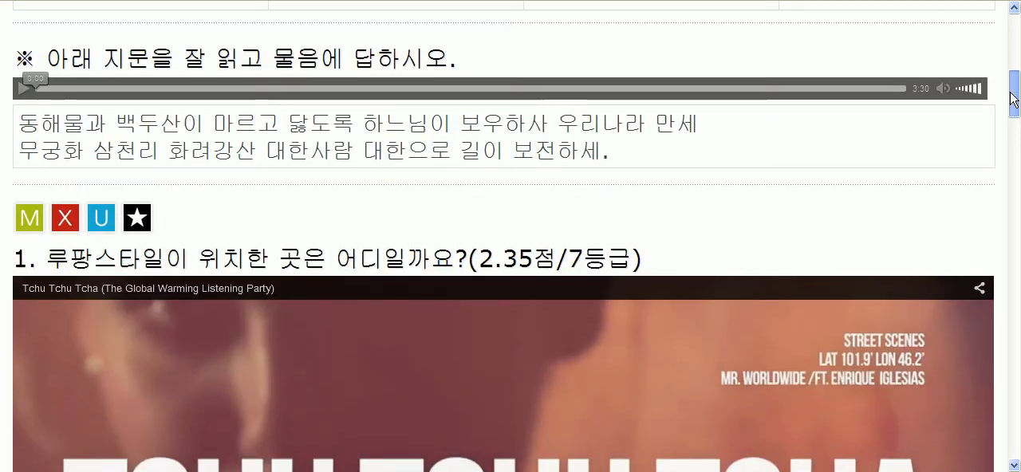
left_click(29, 222)
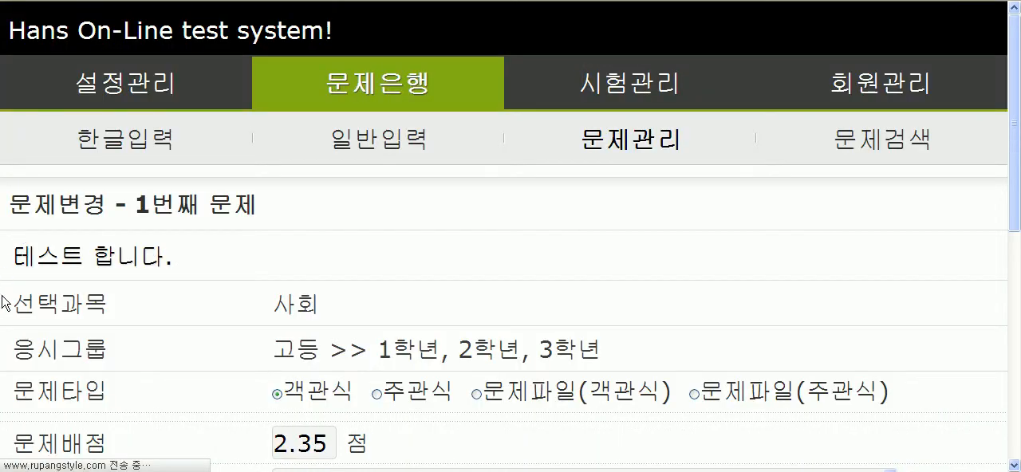
scroll(114, 266, "down", 3)
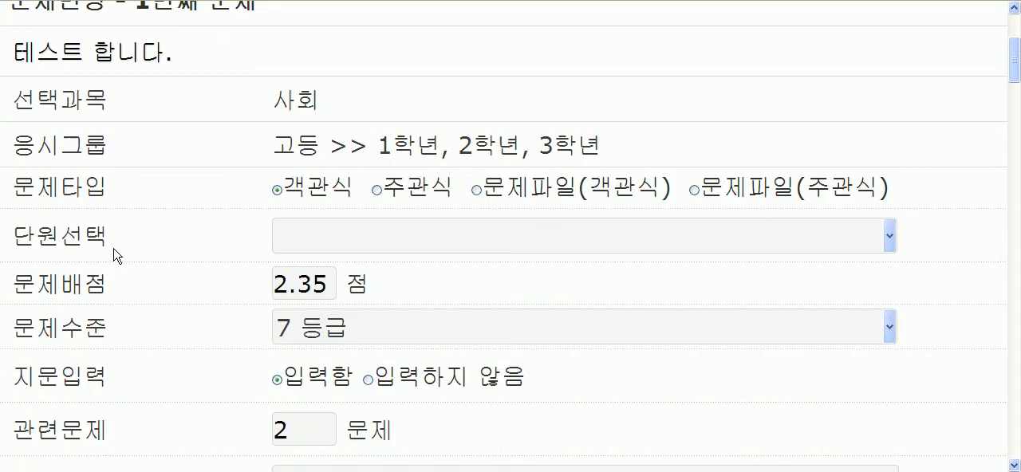
left_click_drag(19, 421, 112, 431)
scroll(178, 397, "down", 2)
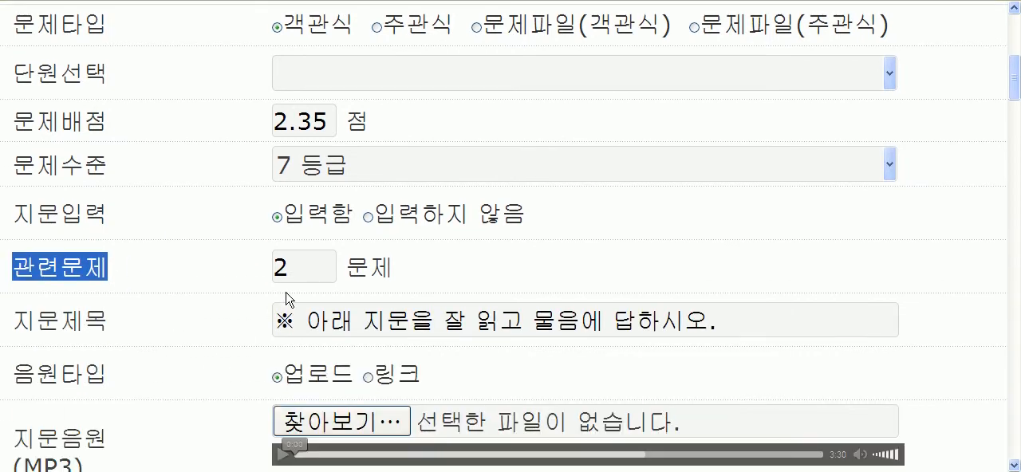
double_click(309, 268)
left_click(203, 284)
Step: Check the first question's heading against its 관련문제 count and return to the test view
scroll(239, 279, "up", 5)
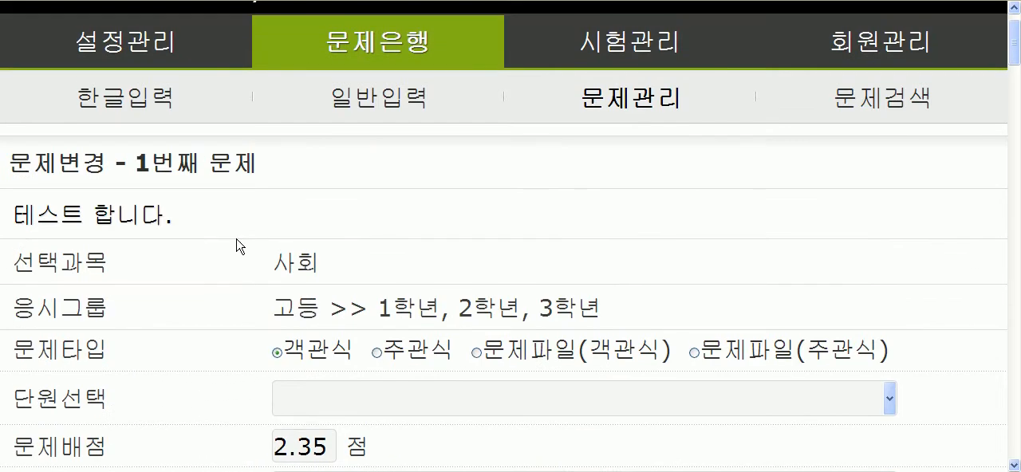
left_click_drag(135, 164, 260, 169)
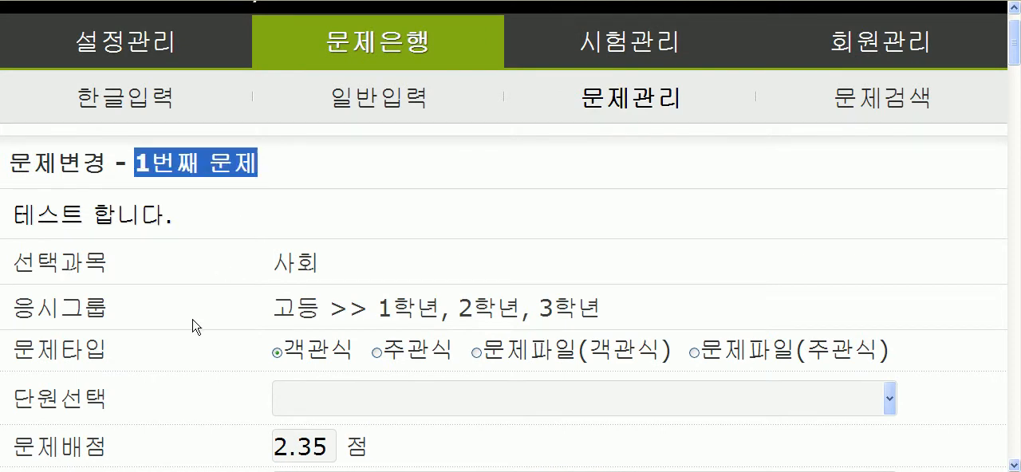
scroll(193, 326, "down", 5)
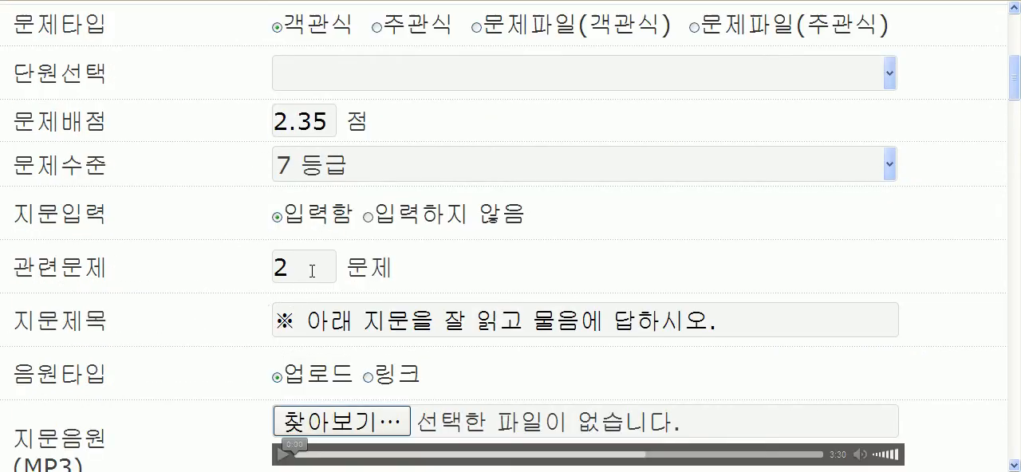
double_click(312, 273)
scroll(192, 296, "up", 5)
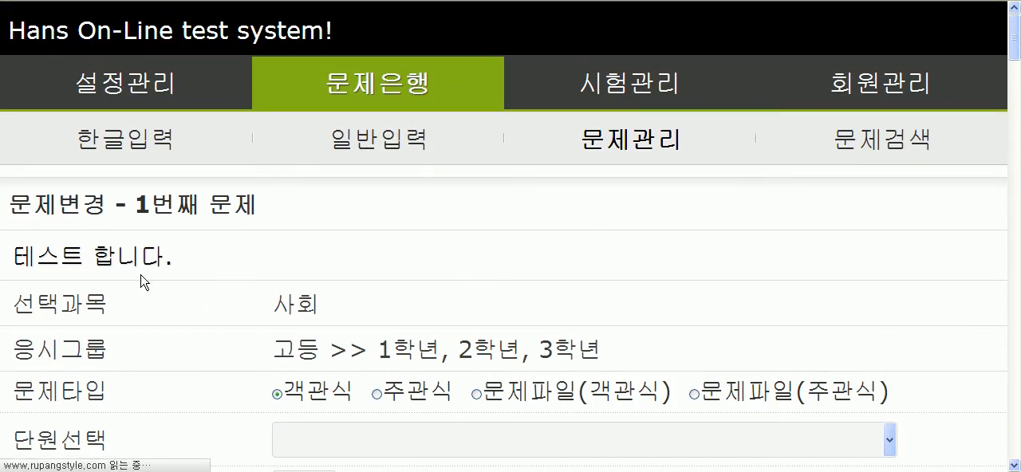
Step: Examine the reading passage shown above the first question in the 테스트 합니다. test
scroll(155, 279, "down", 9)
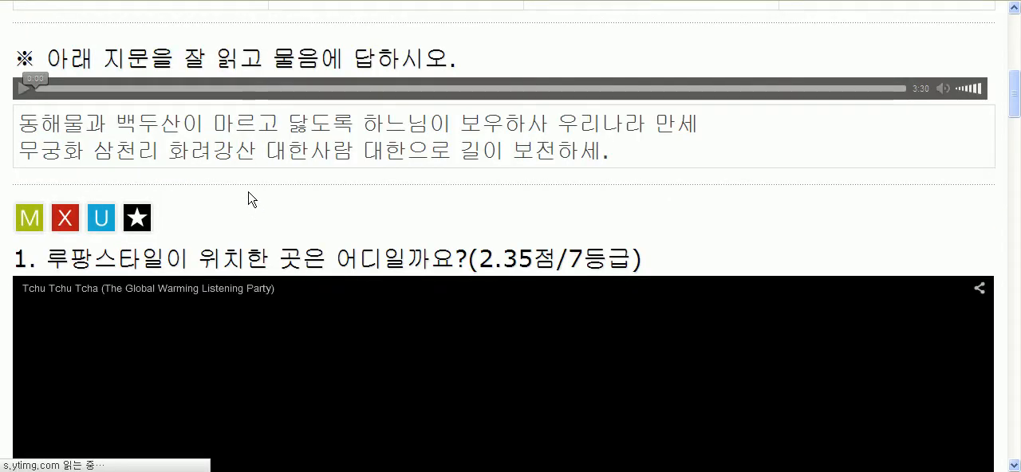
left_click_drag(156, 154, 432, 163)
scroll(156, 154, "up", 7)
left_click(422, 302)
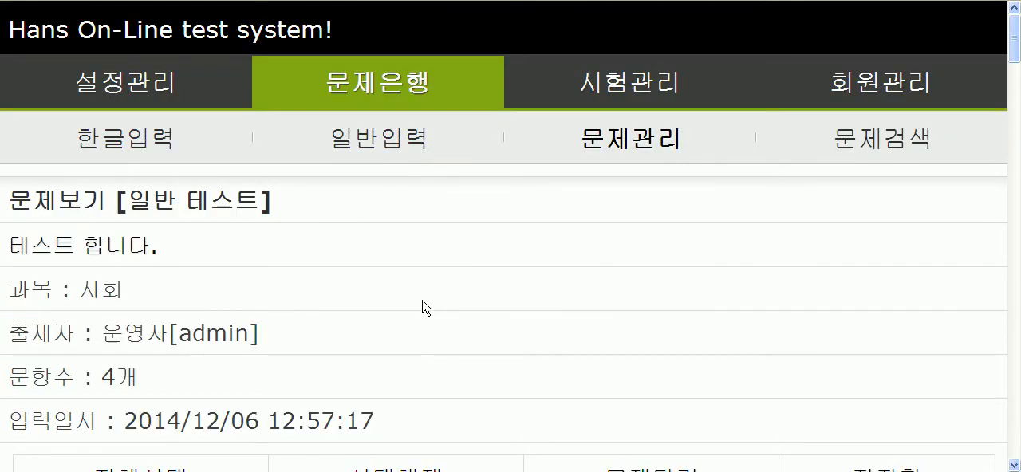
scroll(422, 303, "down", 4)
left_click_drag(39, 289, 612, 318)
left_click(478, 308)
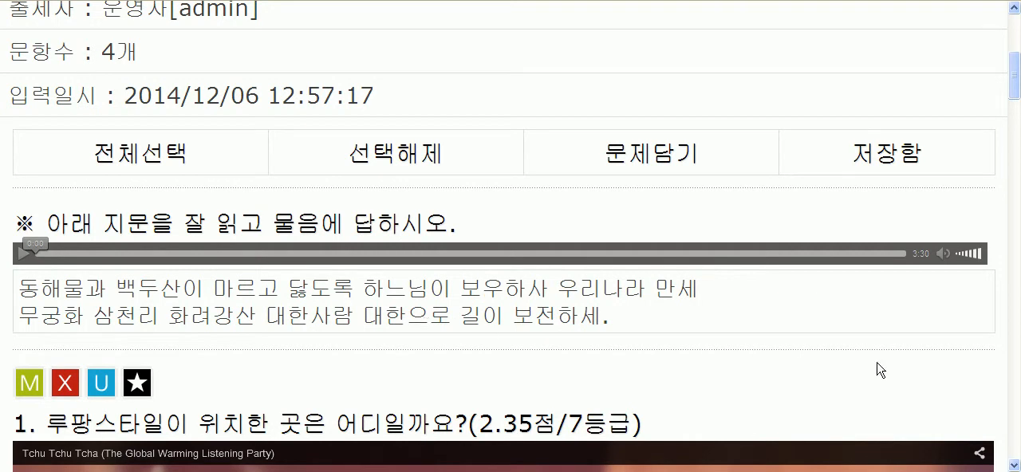
Step: Start deleting the second question, read the warning about its related passage, and cancel the deletion
scroll(997, 331, "down", 15)
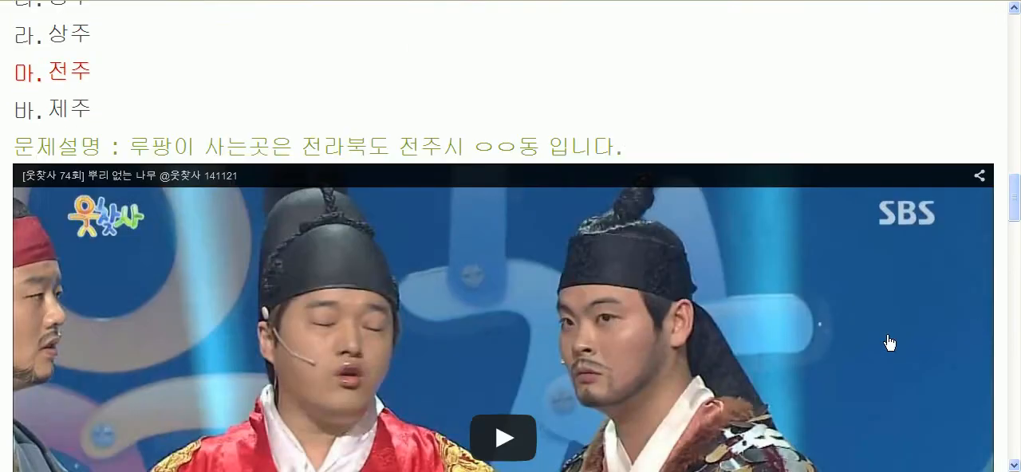
scroll(766, 353, "down", 8)
scroll(604, 353, "up", 3)
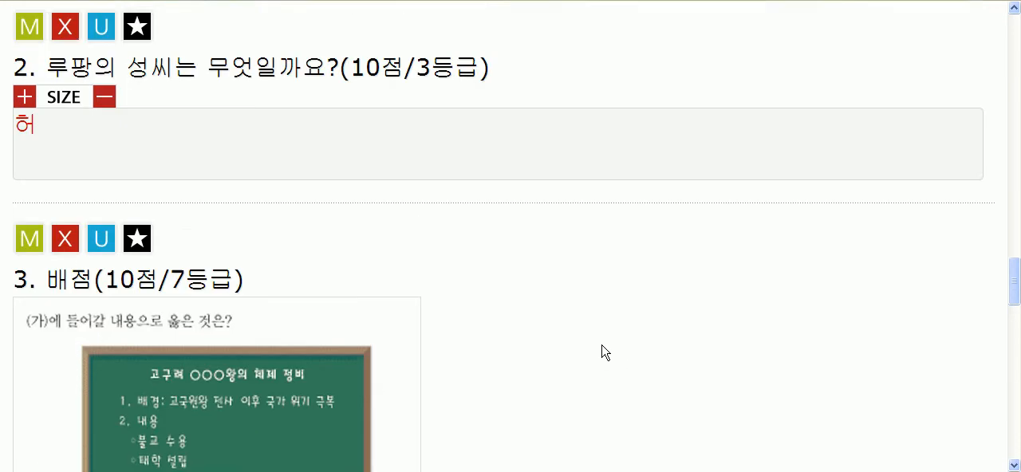
left_click(65, 117)
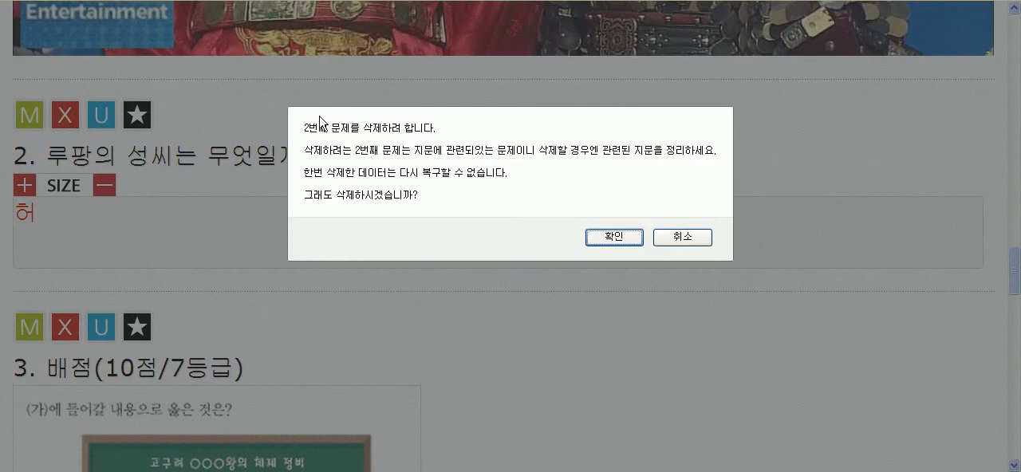
left_click(683, 237)
Step: Examine the first question under the passage and the third question that follows the passage's related questions
scroll(427, 285, "up", 5)
scroll(424, 281, "up", 5)
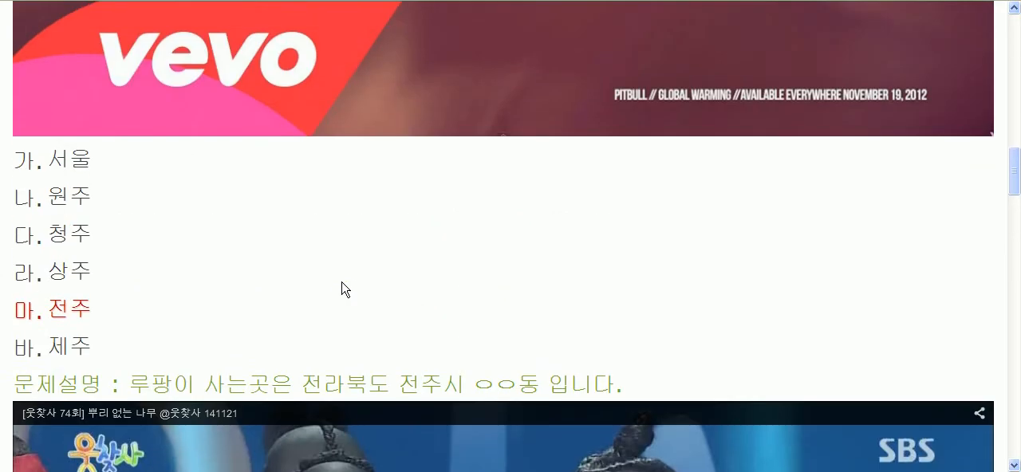
scroll(281, 304, "up", 10)
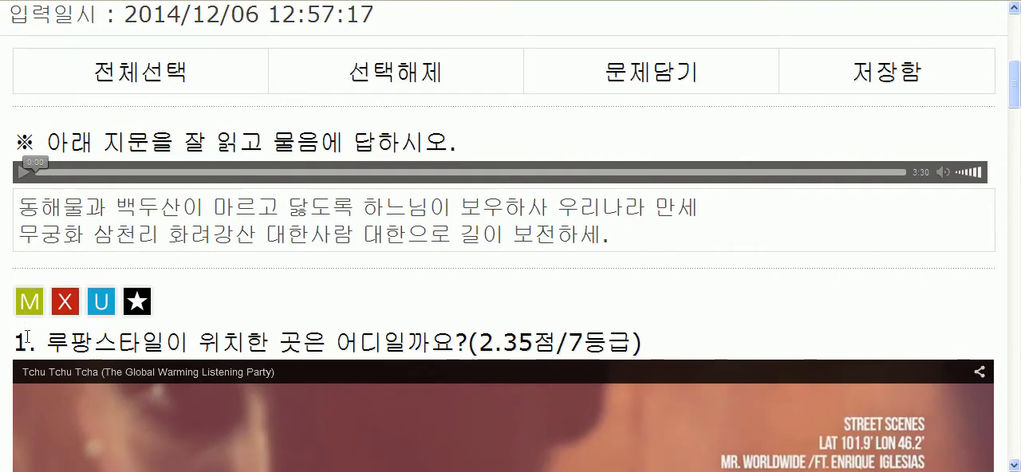
left_click_drag(26, 339, 137, 342)
left_click(194, 337)
left_click_drag(1019, 96, 984, 297)
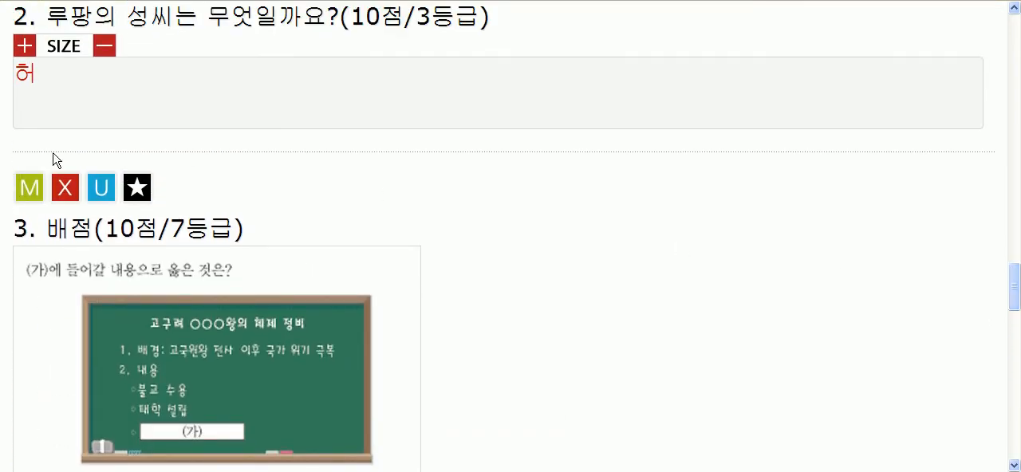
left_click_drag(47, 229, 198, 229)
left_click(199, 229)
left_click_drag(48, 229, 391, 379)
left_click(488, 330)
Step: Delete the second question, 루팡의 성씨는 무엇일까요?, and accept the deletion warning
scroll(431, 320, "up", 3)
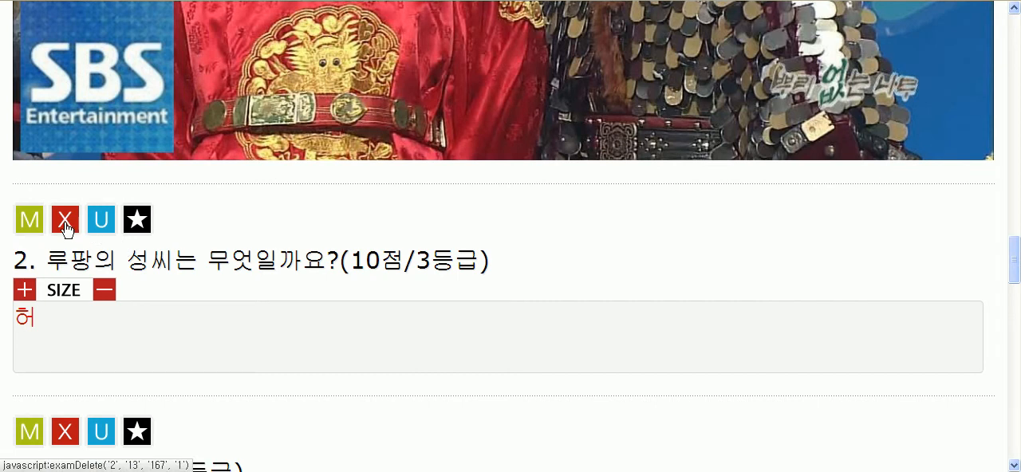
left_click(67, 229)
left_click(609, 239)
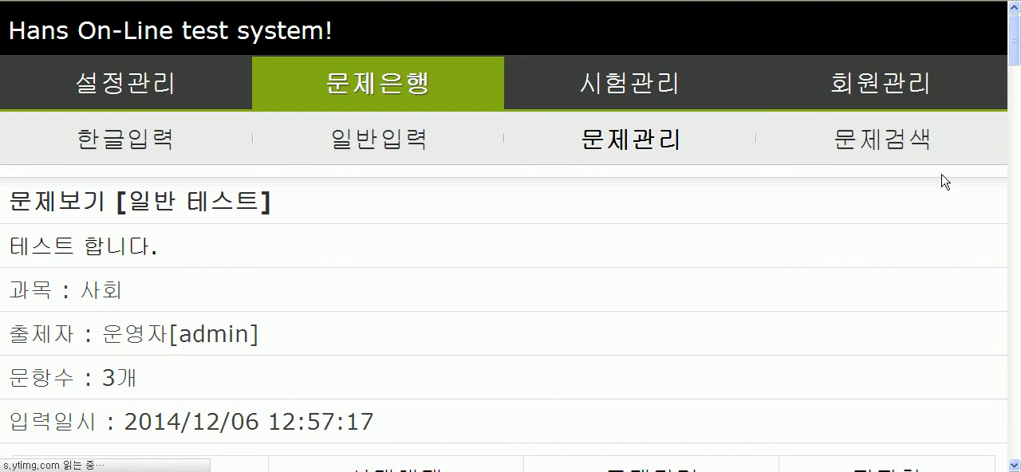
Step: Open the first question for editing and set its 관련문제 count to 1
scroll(854, 255, "down", 5)
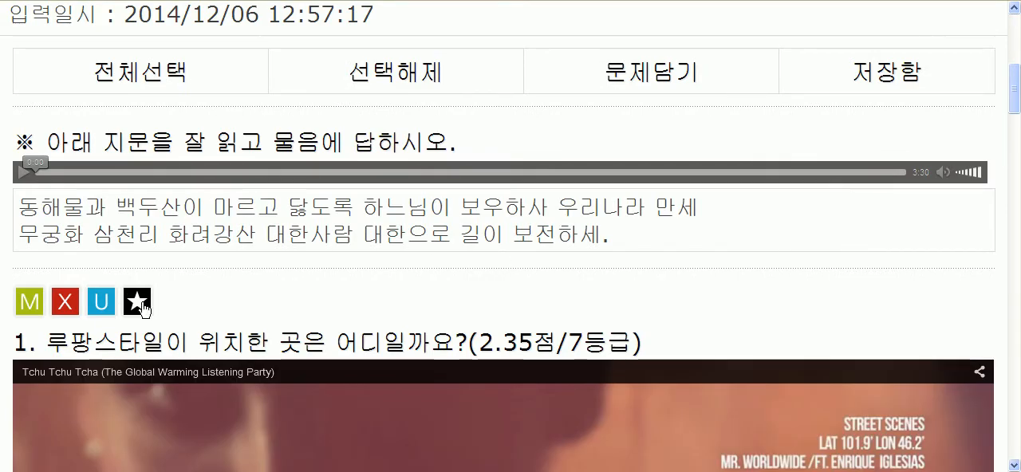
left_click(31, 305)
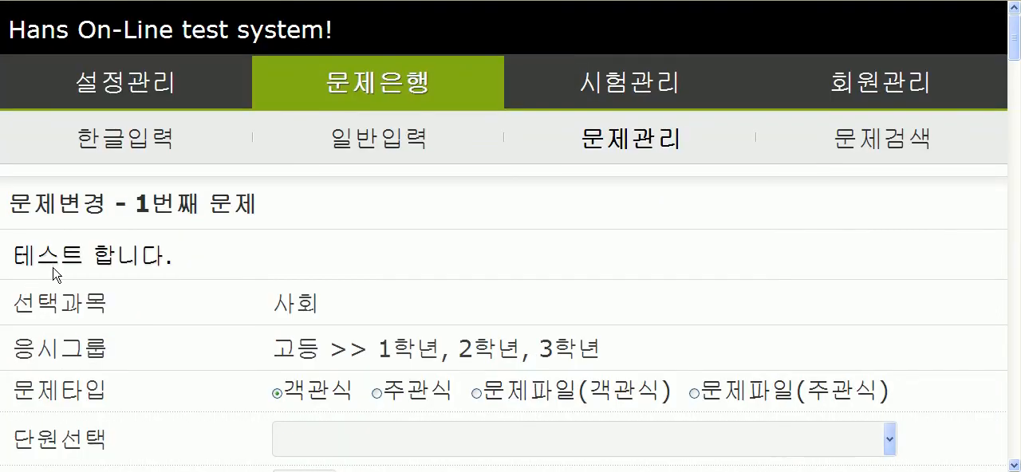
scroll(52, 267, "down", 3)
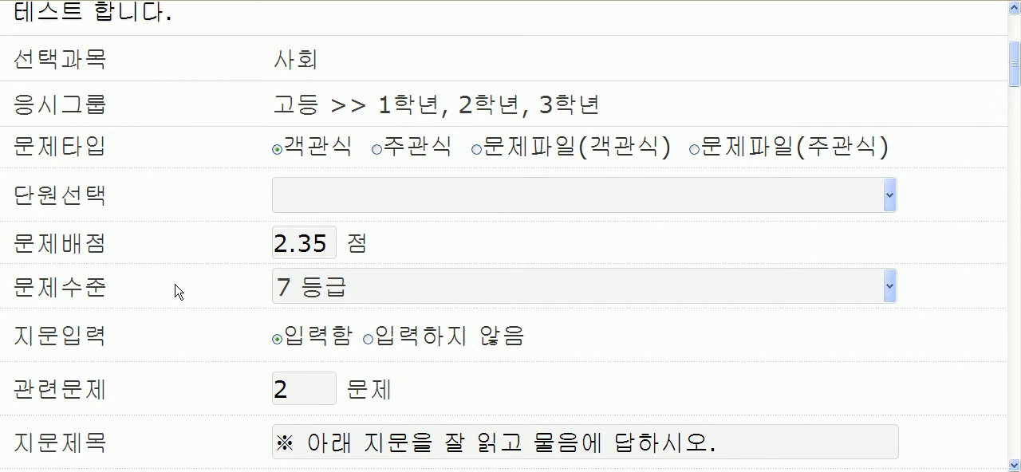
left_click_drag(302, 403, 236, 399)
type("1")
scroll(196, 390, "down", 10)
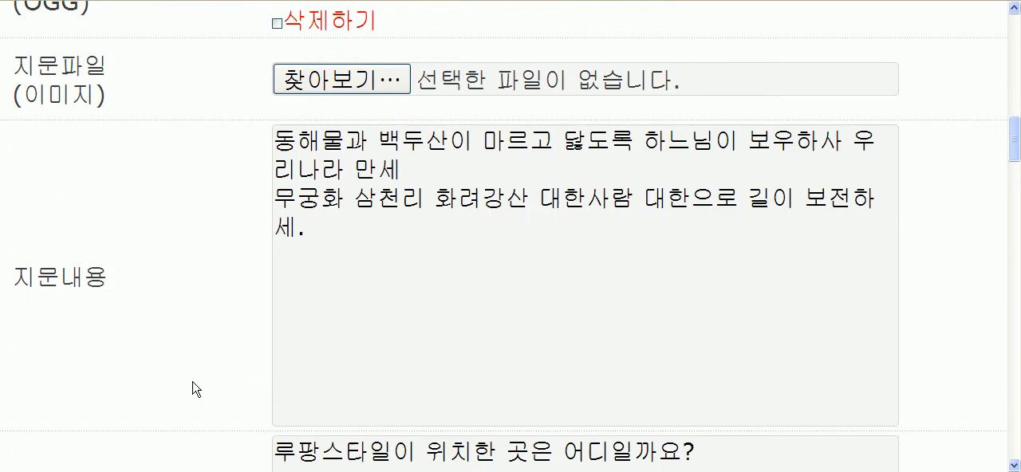
scroll(196, 388, "up", 3)
scroll(196, 389, "up", 6)
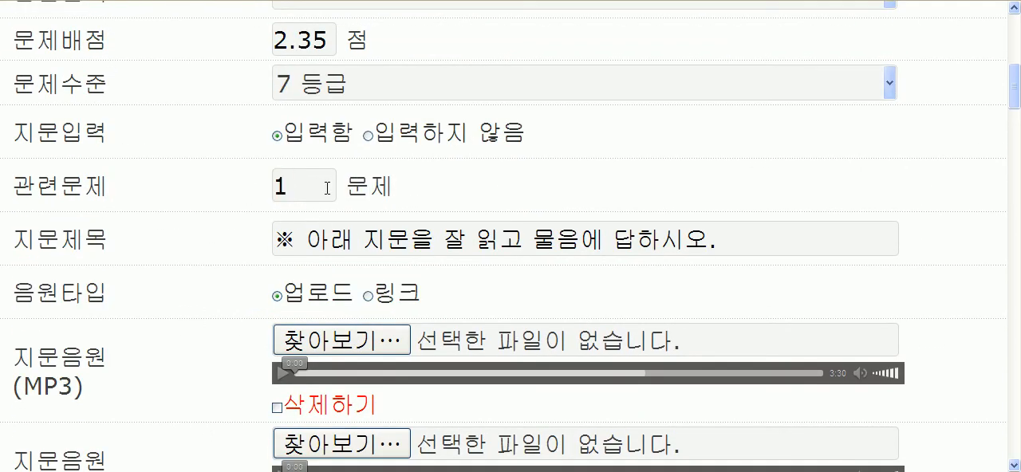
Step: Try to save the first question's changes without a unit selected, and dismiss the alert
scroll(177, 376, "down", 15)
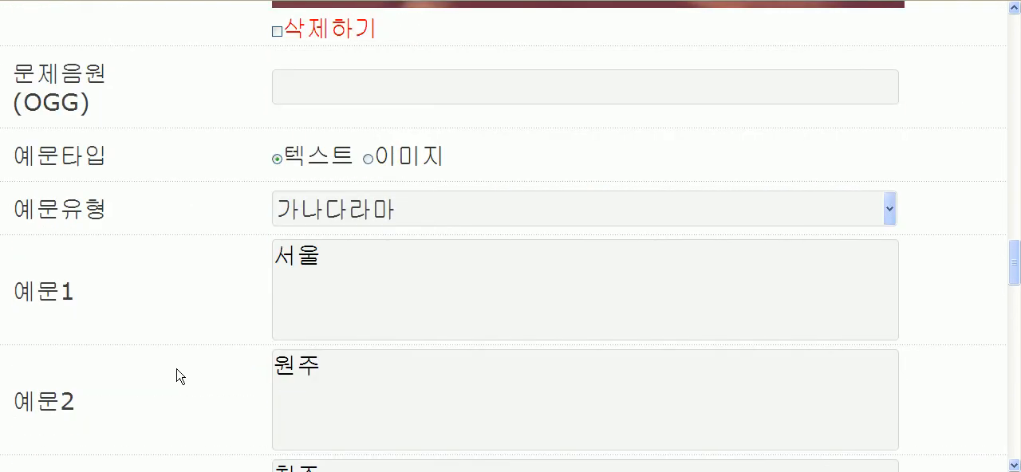
scroll(176, 376, "down", 15)
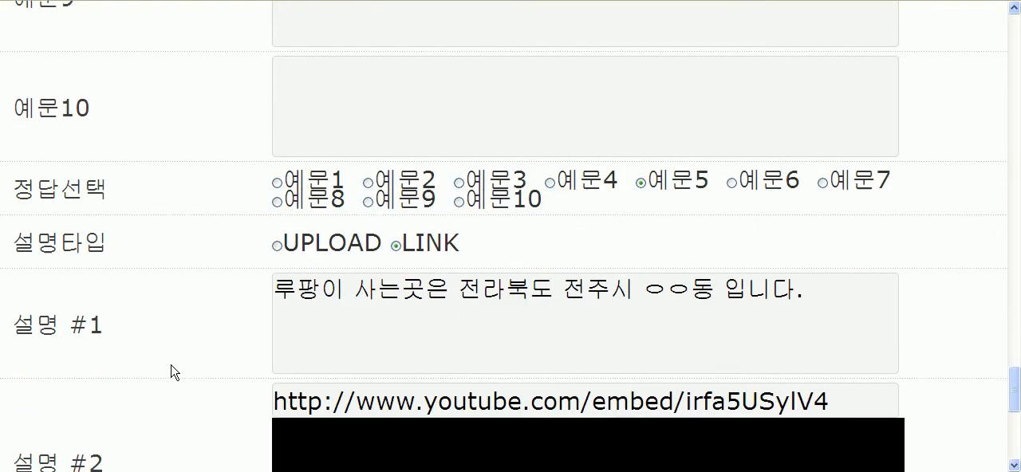
scroll(179, 372, "down", 5)
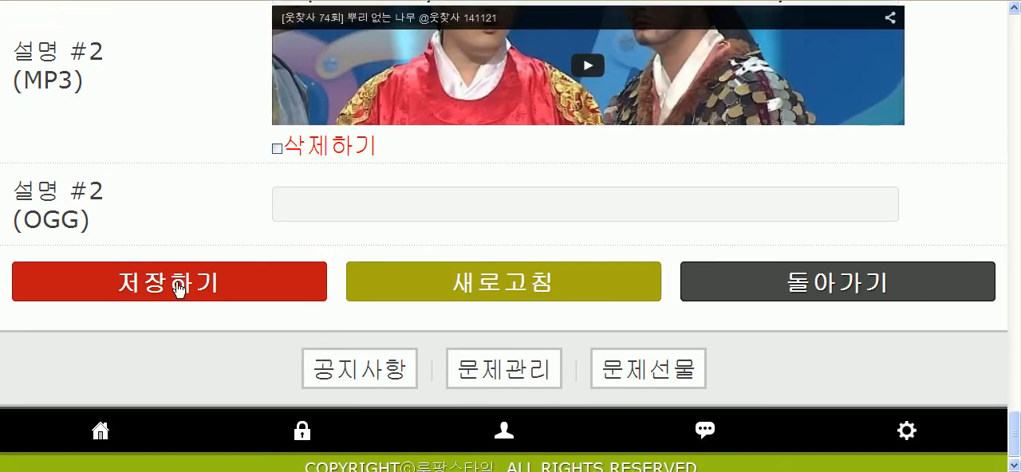
left_click(179, 289)
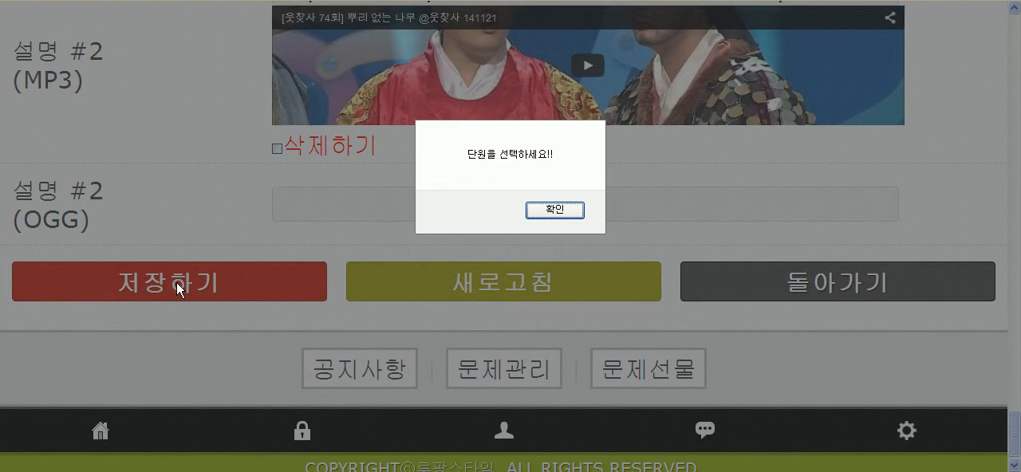
left_click(555, 210)
Step: Set the first question's unit (단원선택) to 한국지리 and save the changes
left_click_drag(1015, 433, 1018, 65)
left_click(723, 160)
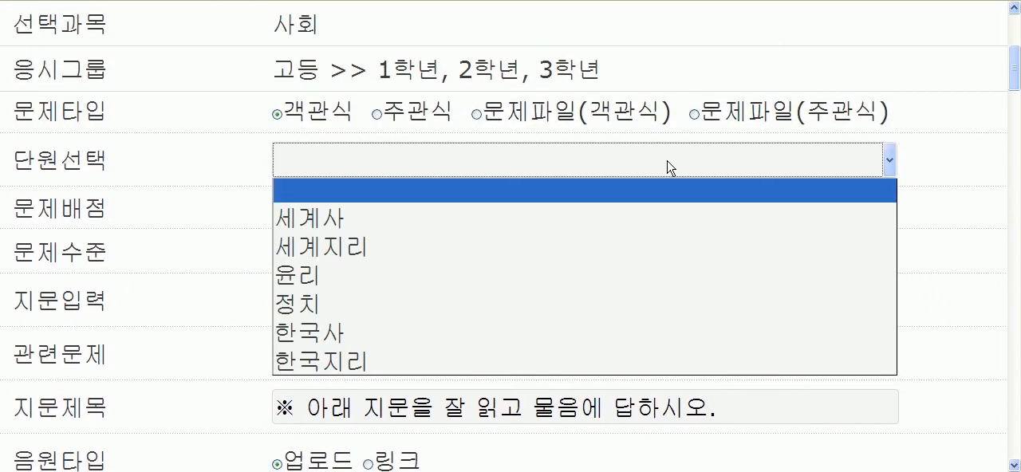
left_click(407, 361)
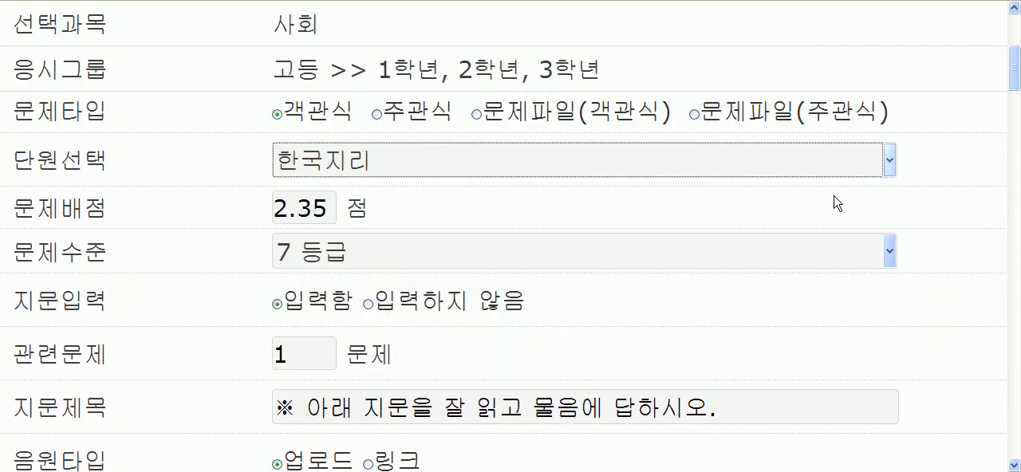
left_click_drag(1012, 69, 998, 447)
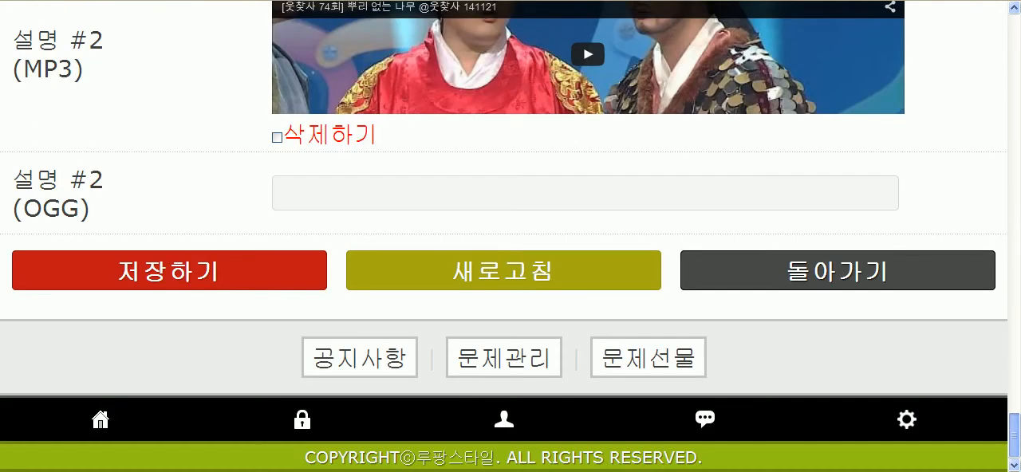
left_click(192, 283)
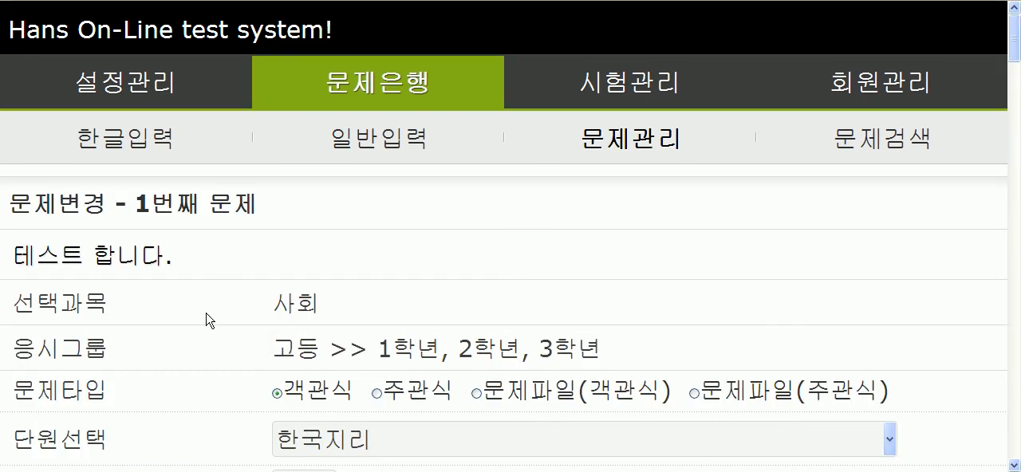
Step: Look through the saved first question's edit form and return to the test view
scroll(206, 321, "down", 15)
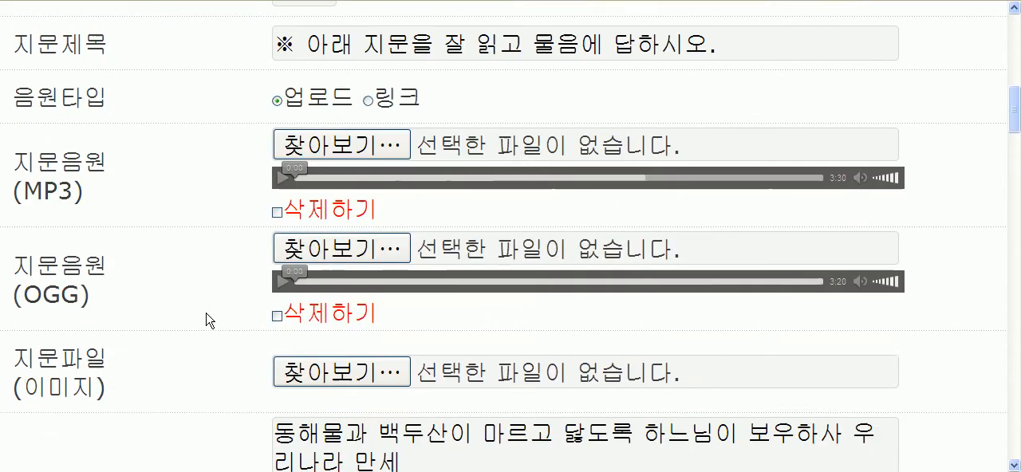
scroll(205, 321, "down", 20)
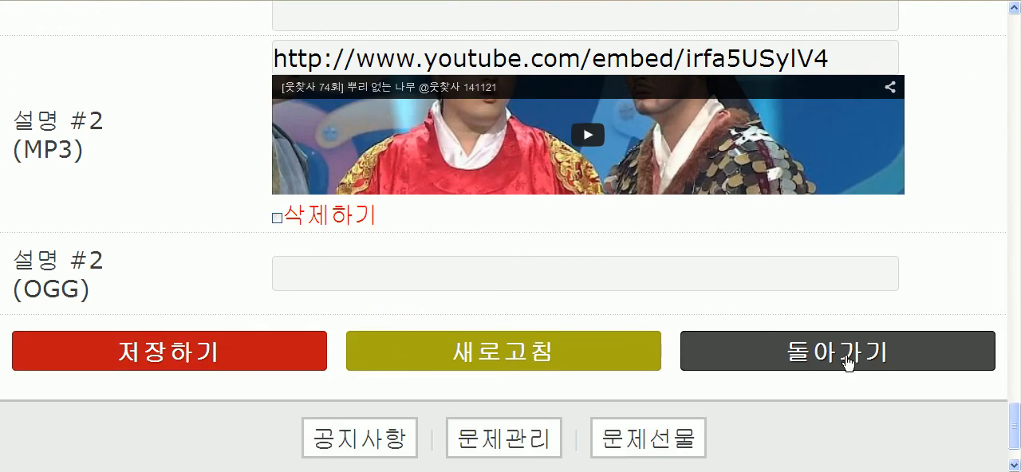
left_click(845, 360)
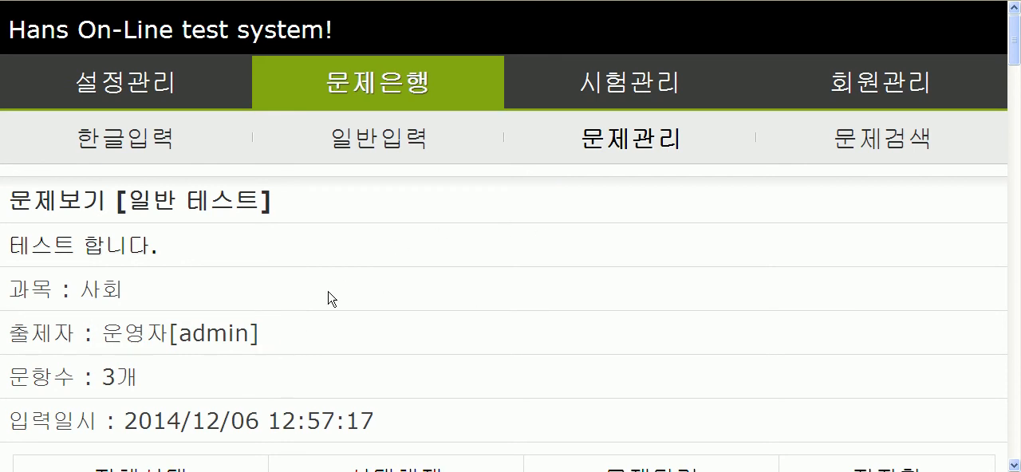
Step: Review the remaining questions of the 테스트 합니다. test and go back to the list of tests
scroll(248, 297, "down", 5)
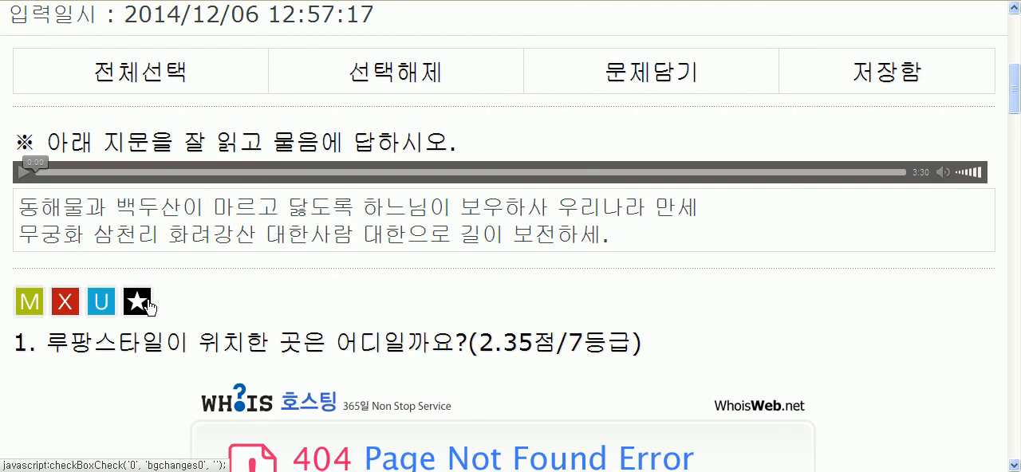
left_click_drag(1014, 92, 1003, 409)
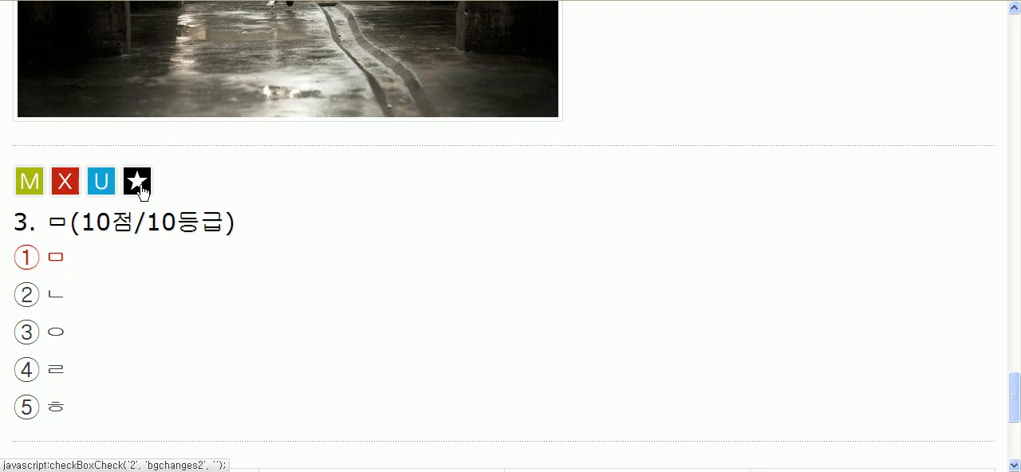
scroll(522, 388, "down", 5)
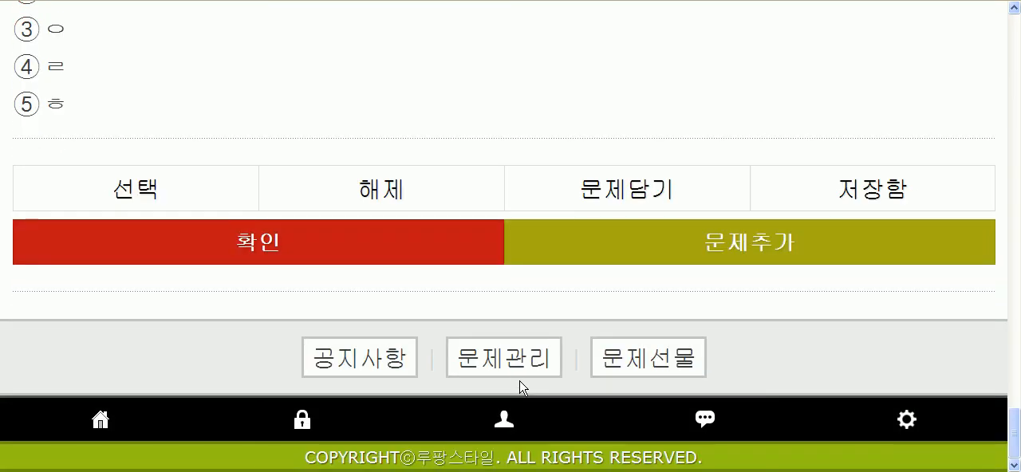
left_click(266, 251)
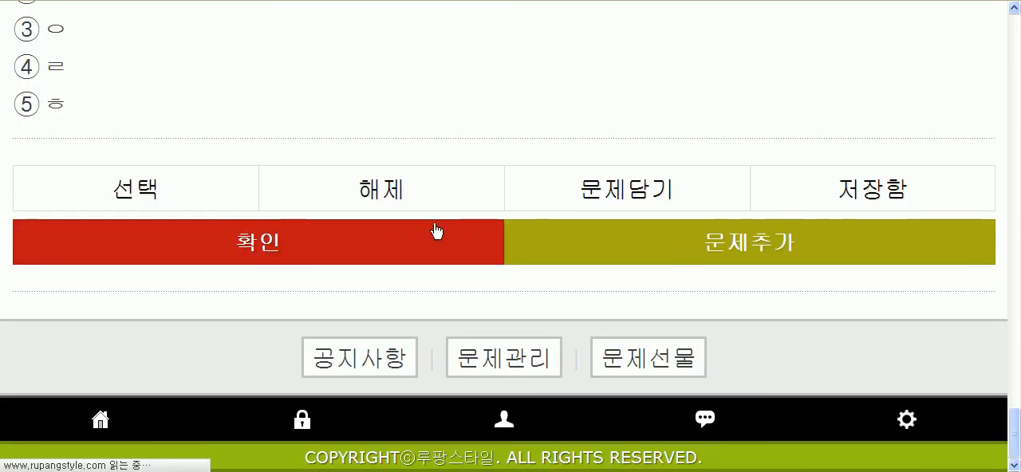
scroll(279, 314, "down", 5)
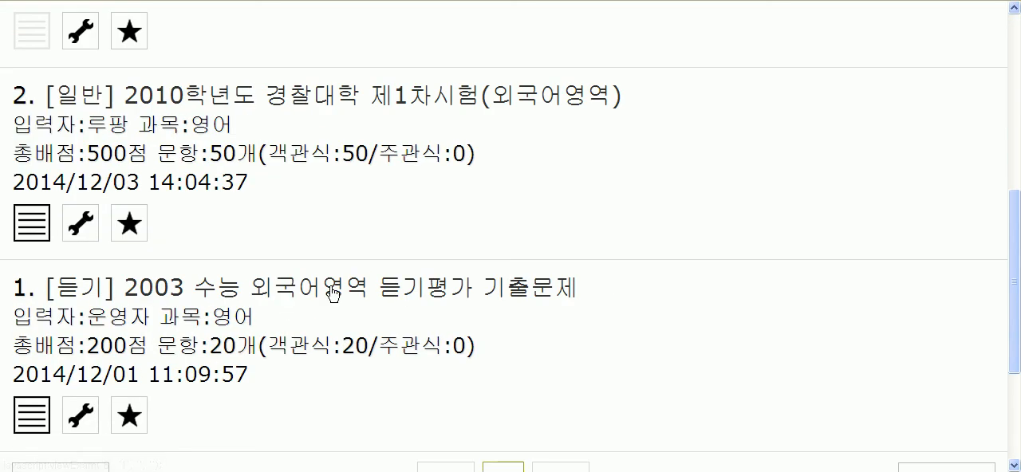